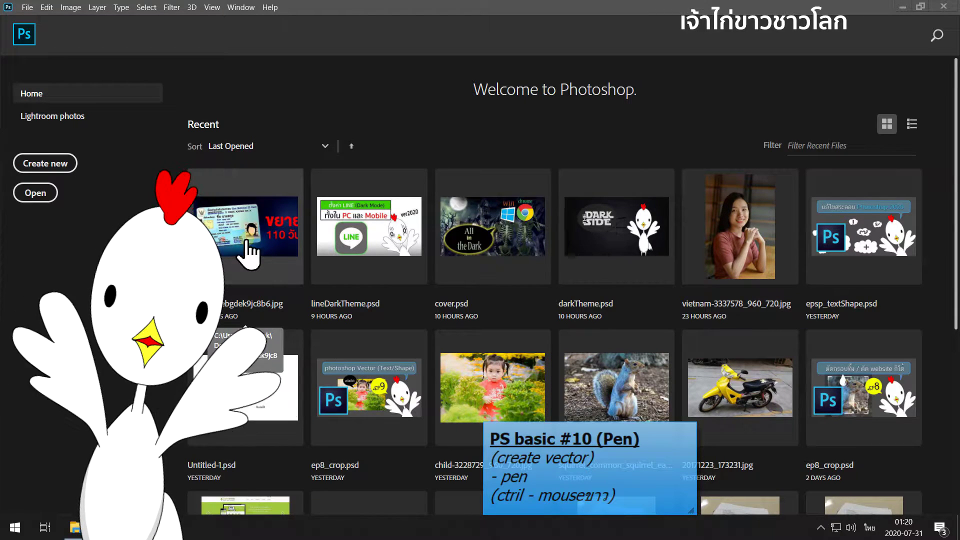
Open the New Document dialog from the File menu on the Home screen
left_click(28, 7)
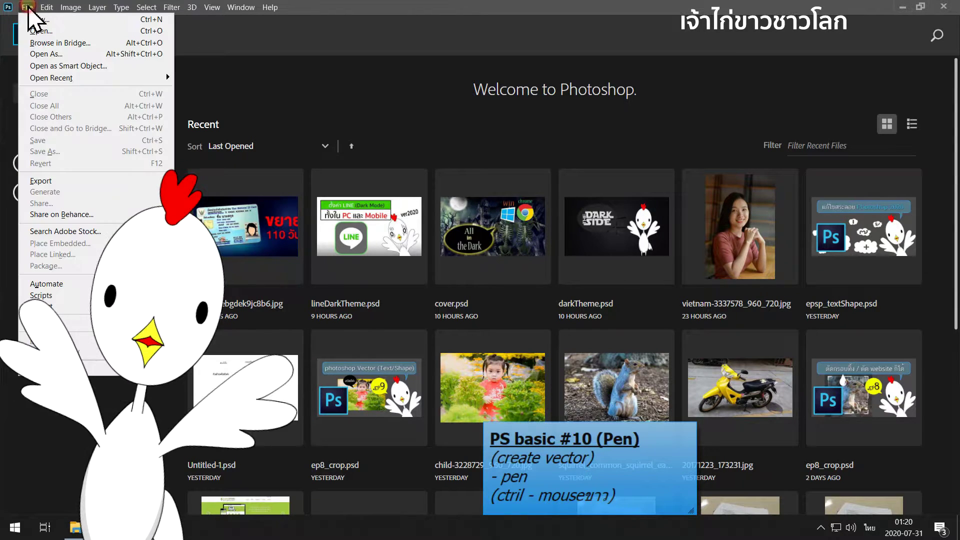
left_click(32, 19)
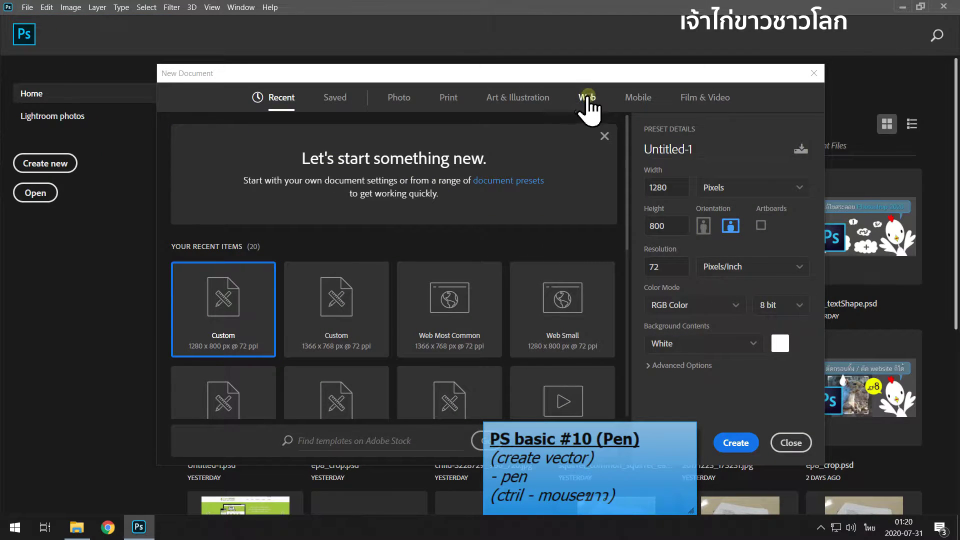
Choose the Web Small preset (1280 × 800 px, 72 ppi) from the Web presets
left_click(588, 98)
left_click(250, 316)
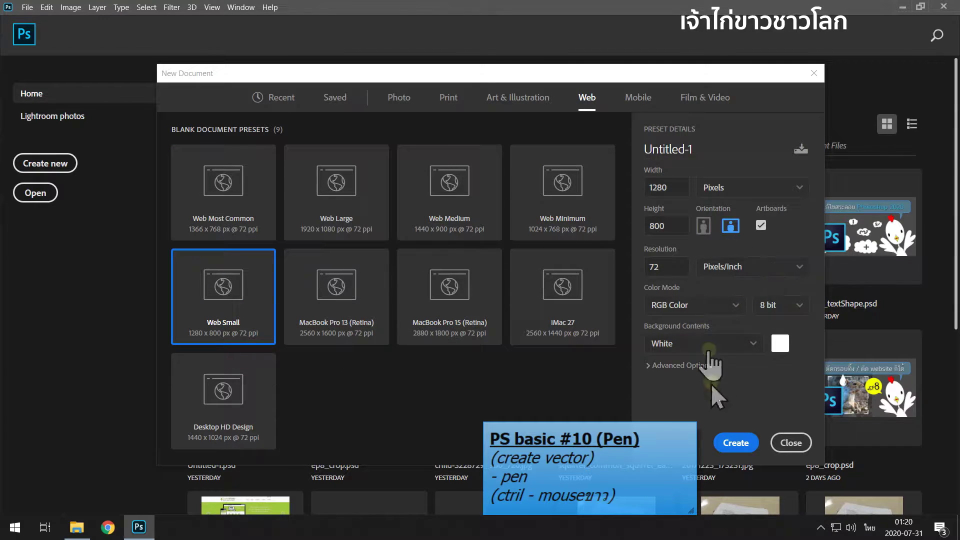
left_click_drag(576, 75, 270, 287)
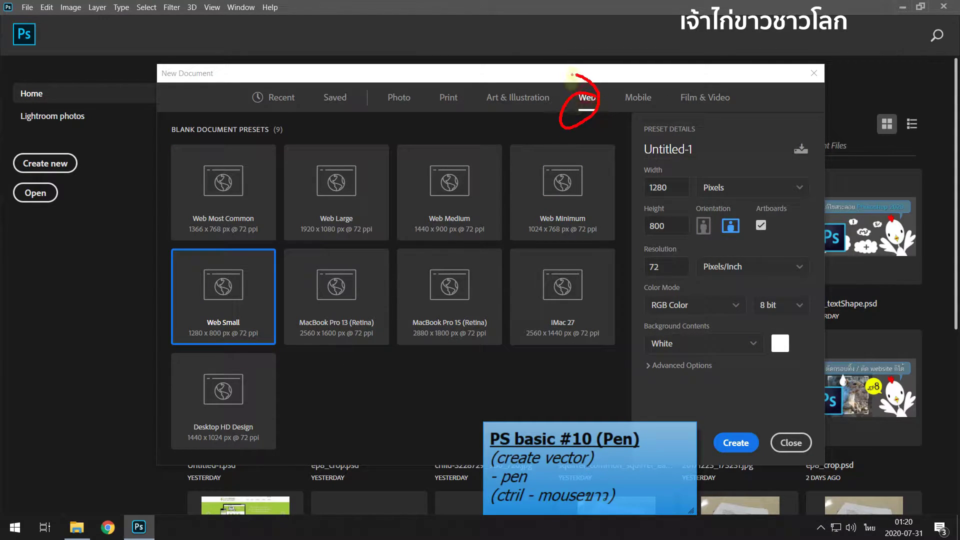
left_click_drag(268, 249, 243, 334)
mouse_move(748, 203)
left_mouse_down()
mouse_move(782, 241)
mouse_move(739, 246)
mouse_move(746, 422)
left_mouse_up()
left_click_drag(740, 390, 770, 401)
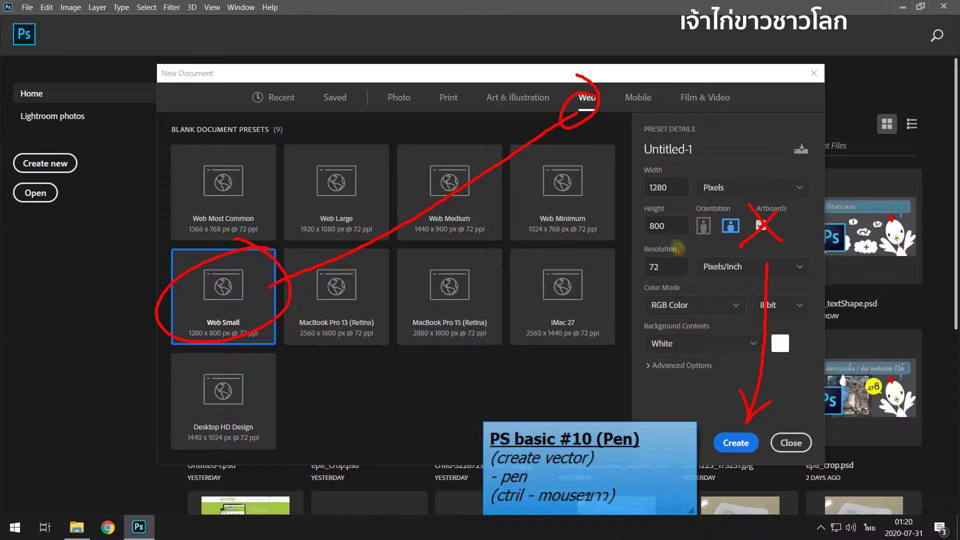
Check the width and height, turn off Artboards, and create the white document
double_click(658, 188)
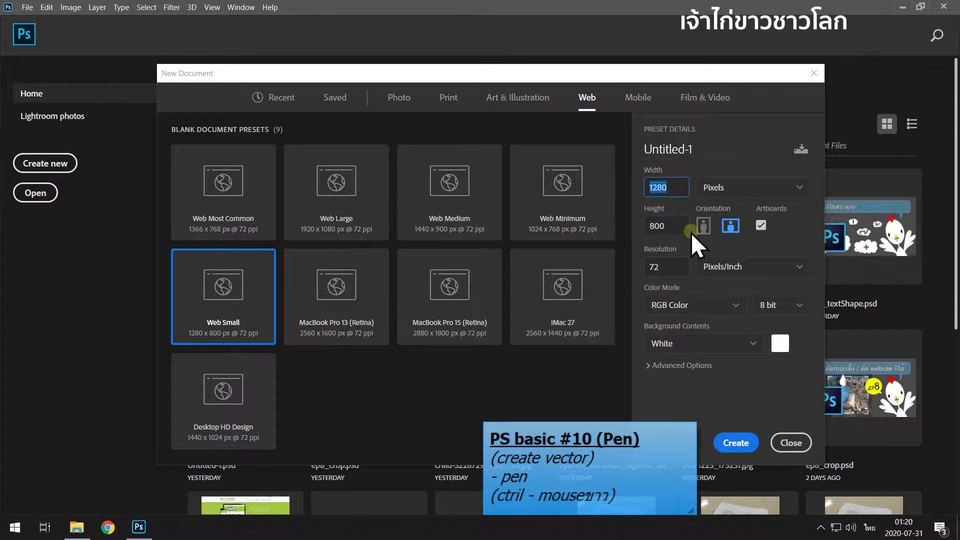
left_click(659, 225)
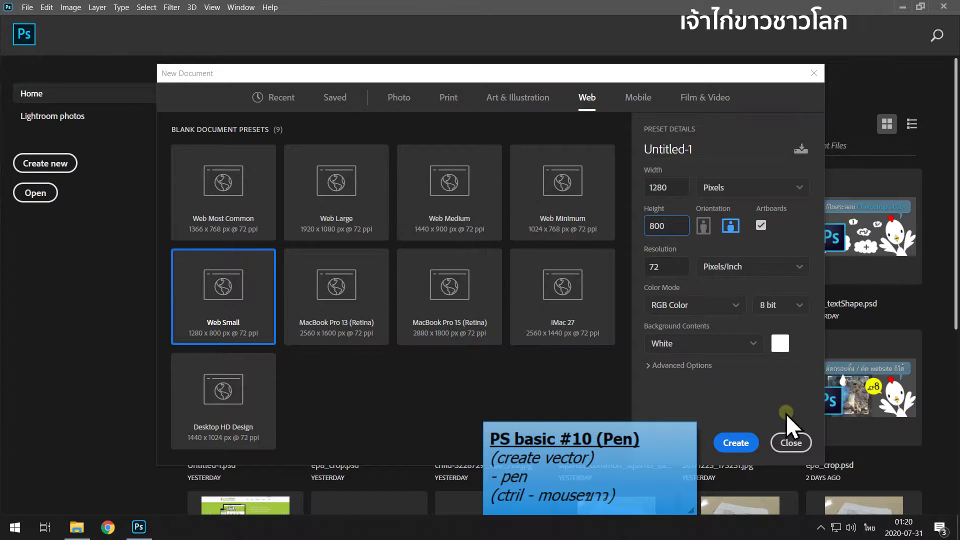
left_click(760, 226)
left_click(741, 442)
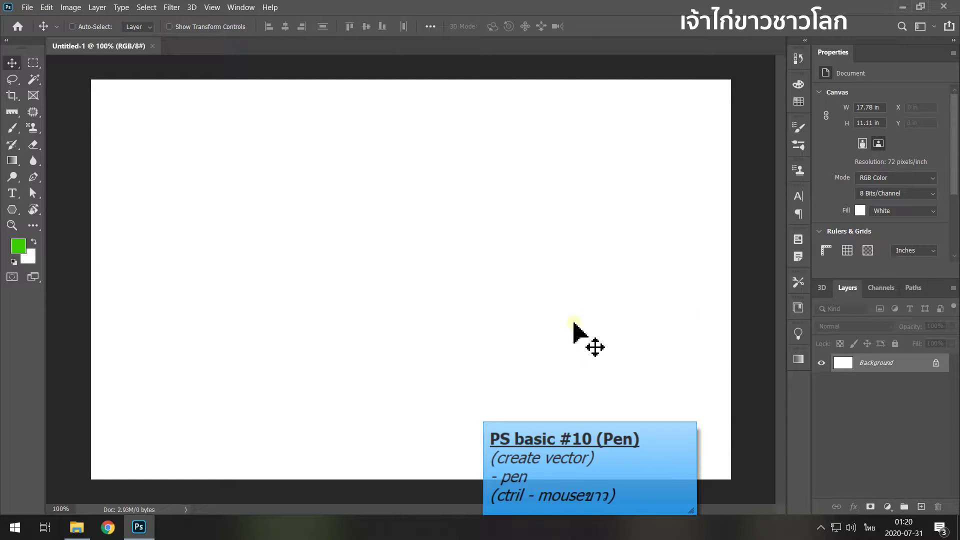
Activate the Pen tool in Shape mode with a green fill and 1 px stroke
key("ctrl")
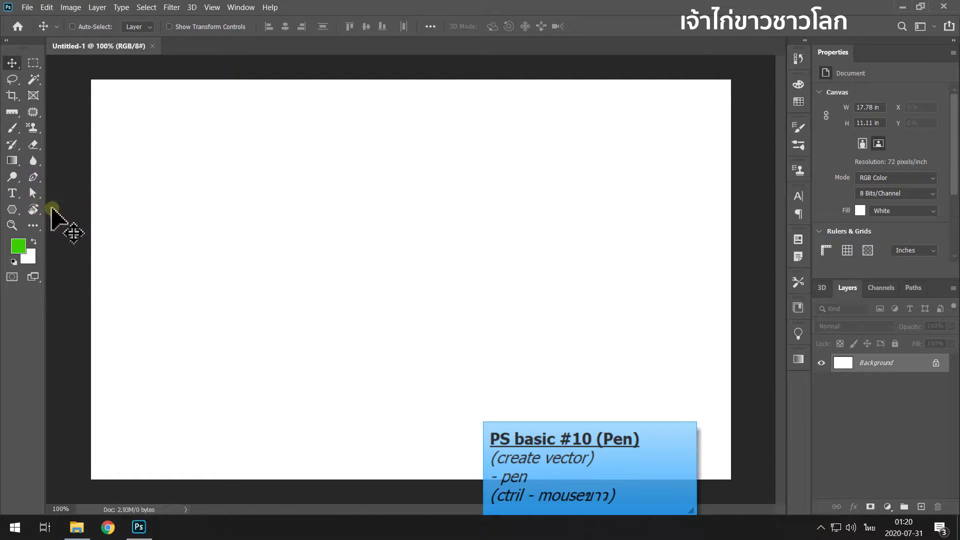
left_click_drag(47, 169, 23, 207)
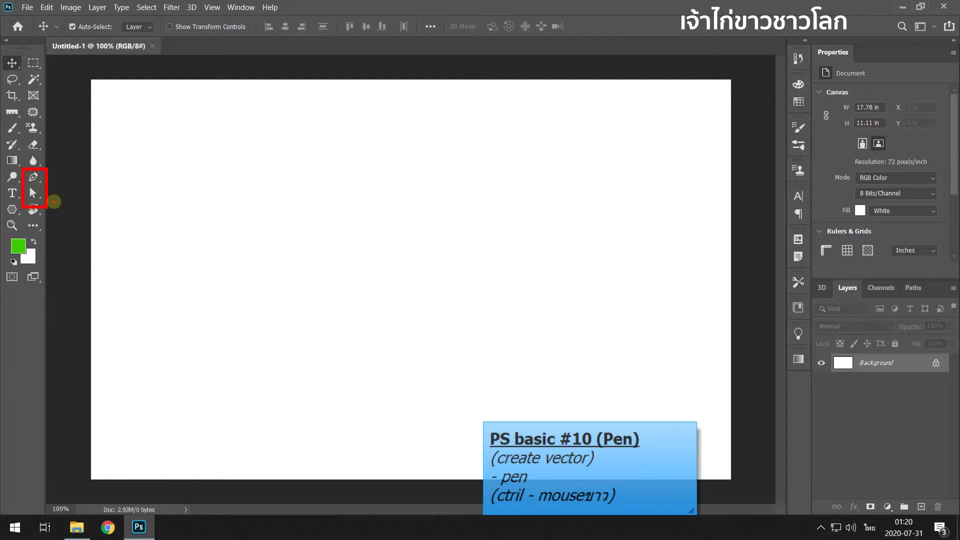
left_click(34, 177)
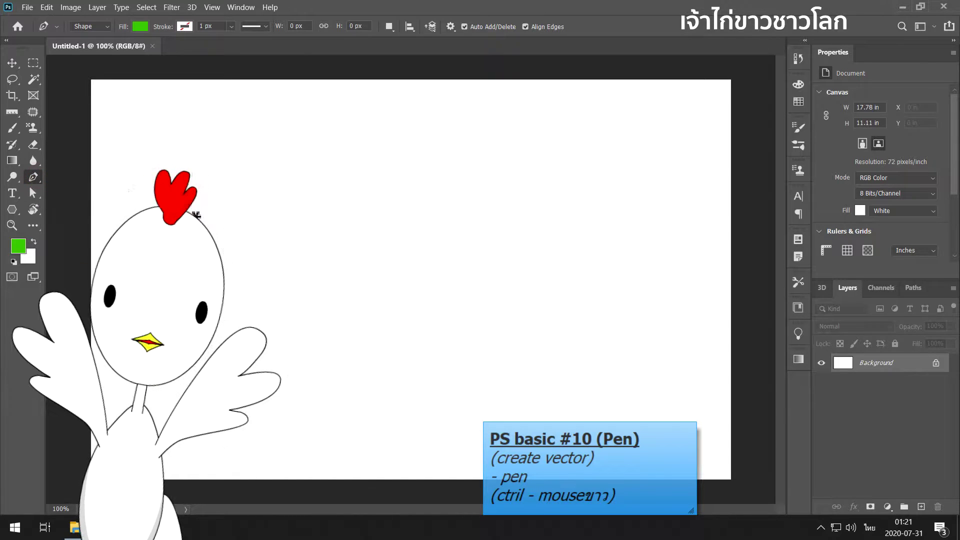
Draw a closed green four-sided shape at upper left from four Pen anchors, then deselect
left_click(156, 190)
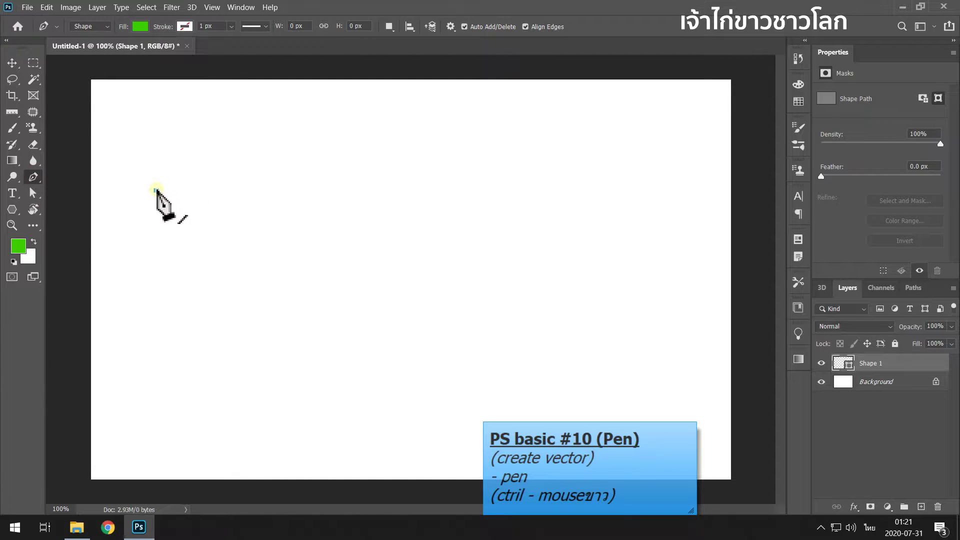
left_click(240, 190)
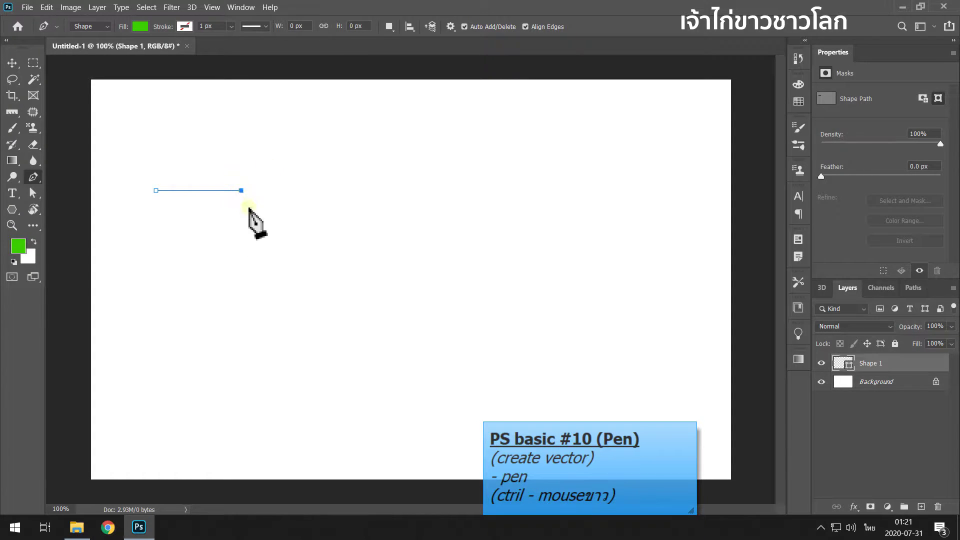
left_click(242, 268)
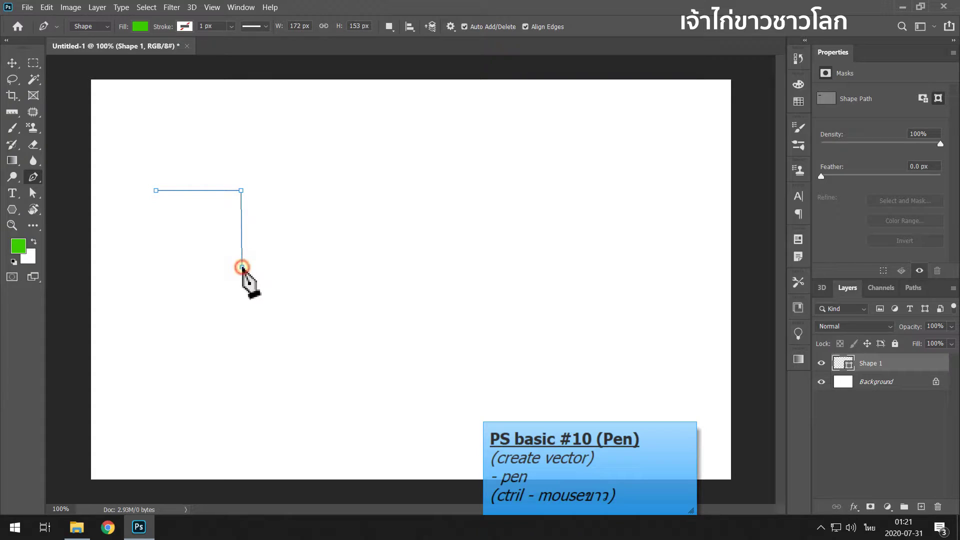
left_click(161, 266)
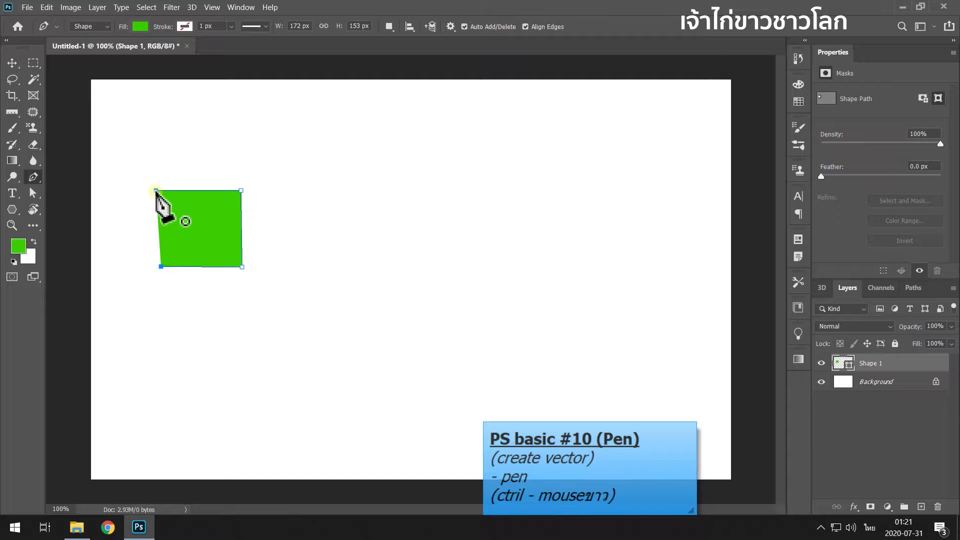
left_click(156, 191)
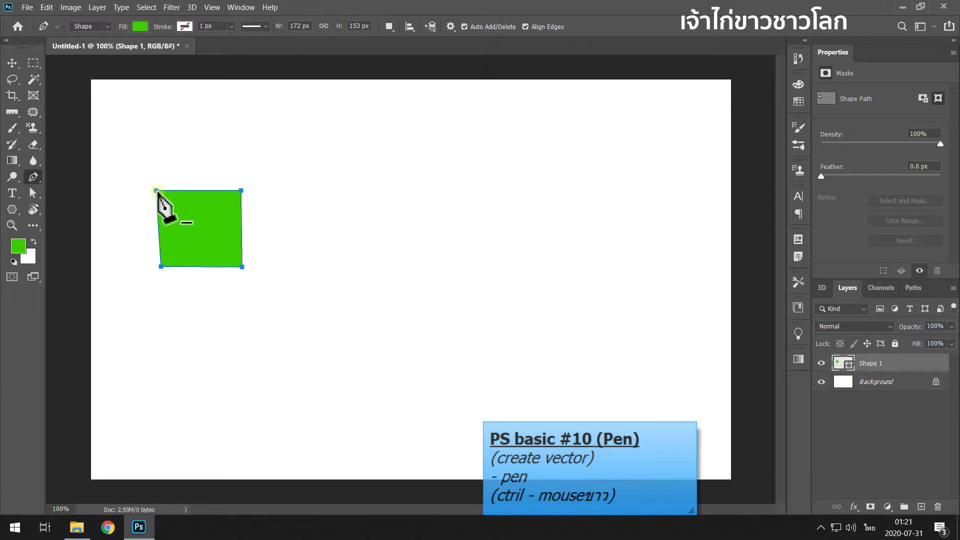
key("Escape")
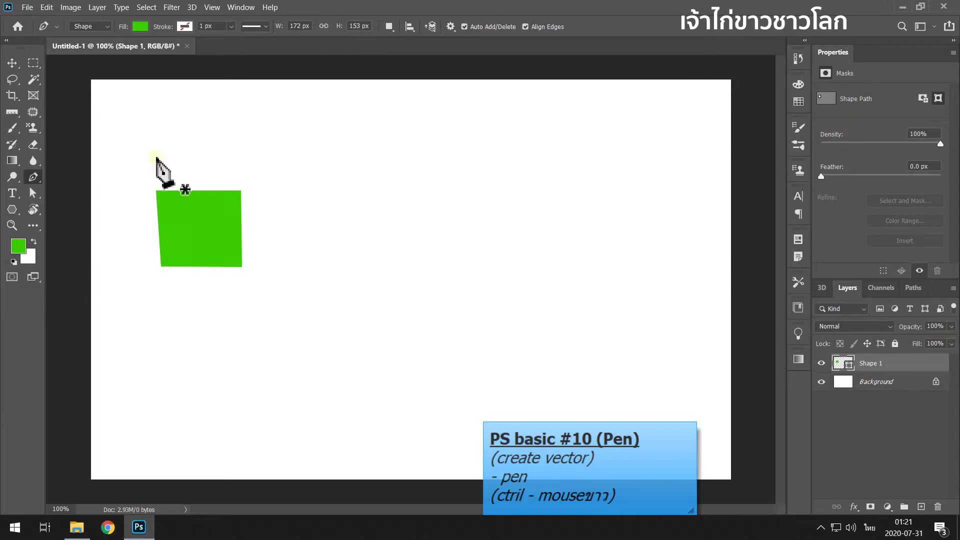
mouse_move(209, 216)
left_mouse_down()
mouse_move(395, 224)
mouse_move(805, 366)
mouse_move(777, 380)
left_mouse_up()
Reselect the Pen and place a second shape's first anchor near the canvas's top-left corner
left_click_drag(849, 345, 845, 342)
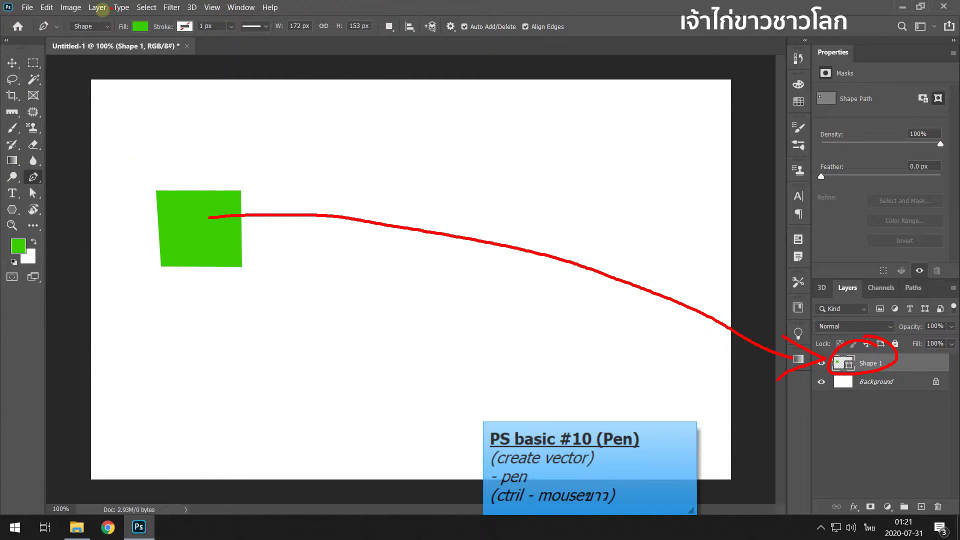
mouse_move(158, 174)
left_mouse_down()
mouse_move(95, 45)
mouse_move(84, 63)
left_mouse_up()
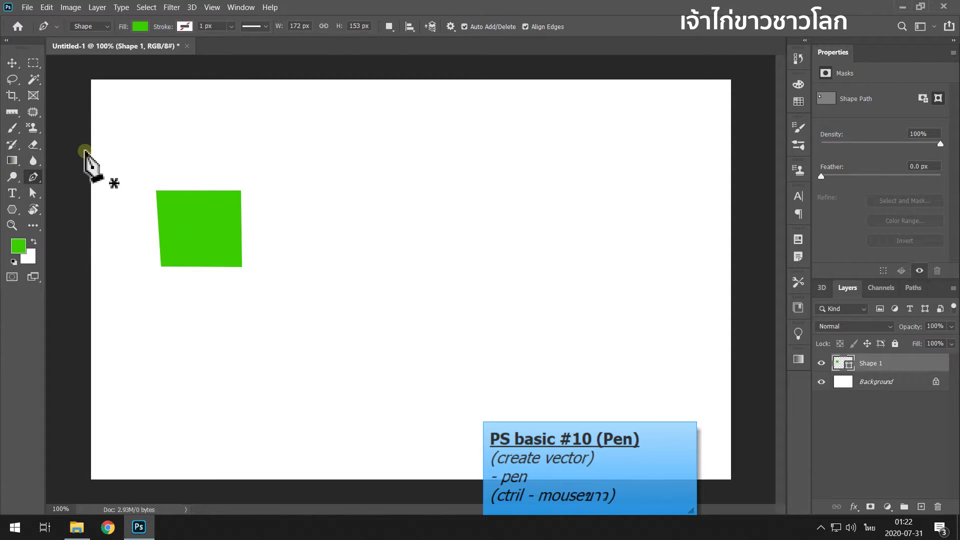
left_click(33, 177)
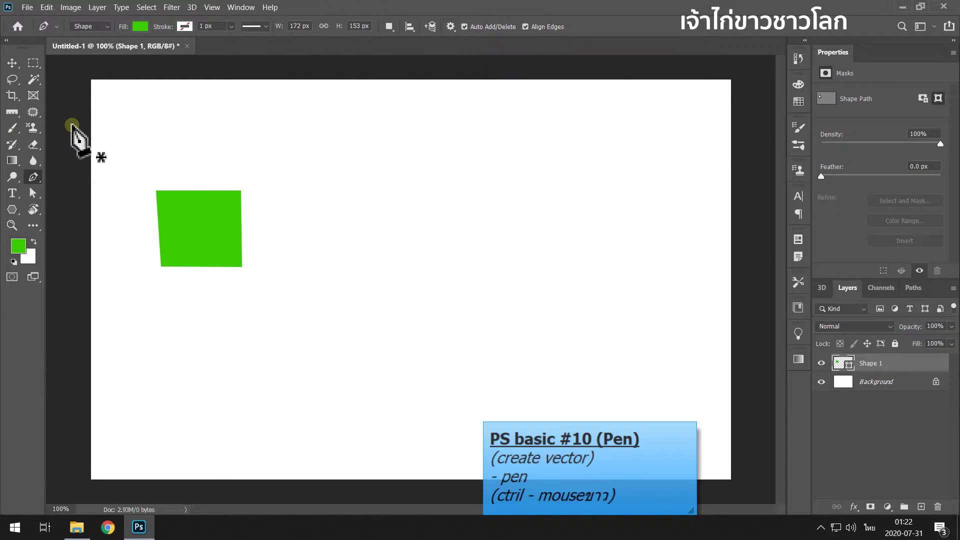
left_click(72, 125)
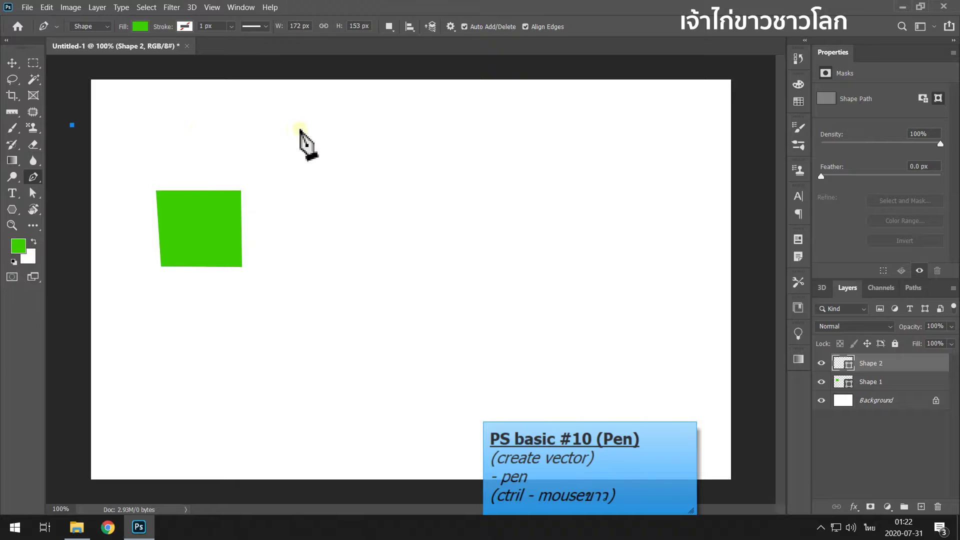
Add anchors stepping across and above the top edge, closing the green band
left_click(284, 126)
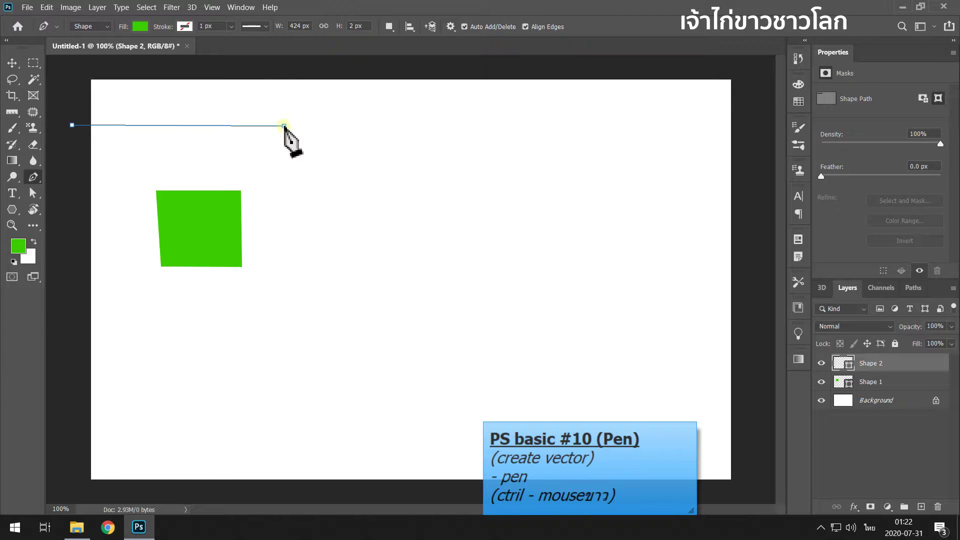
left_click(304, 107)
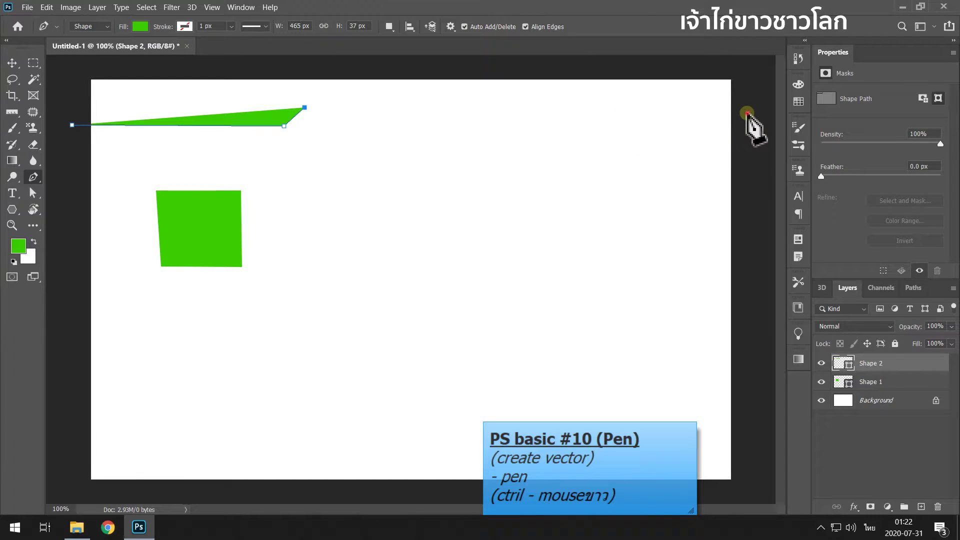
left_click(747, 113)
left_click(748, 64)
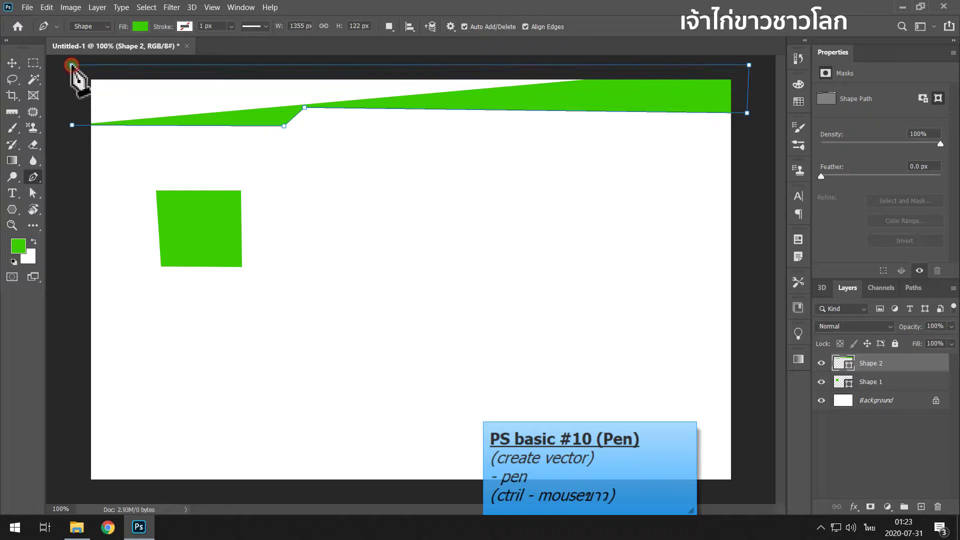
left_click(71, 65)
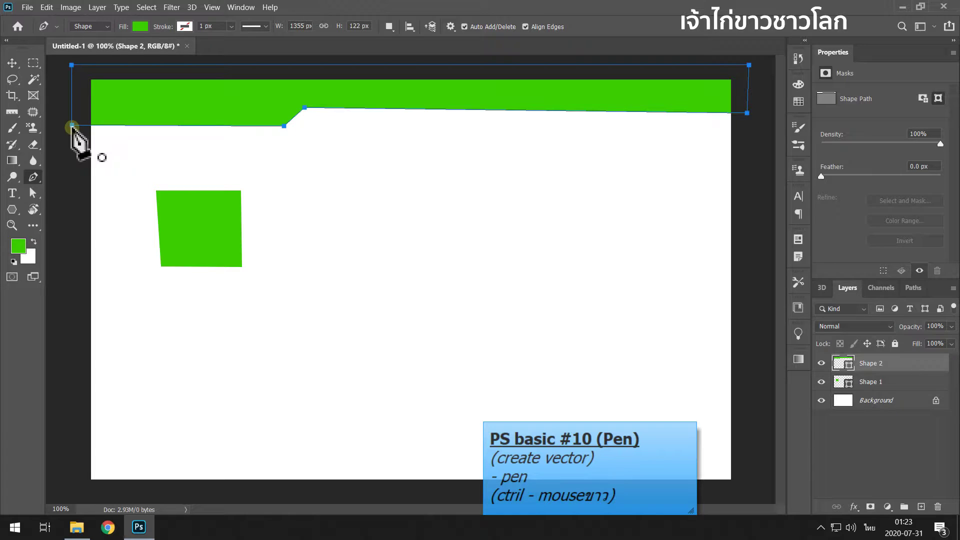
left_click(72, 125)
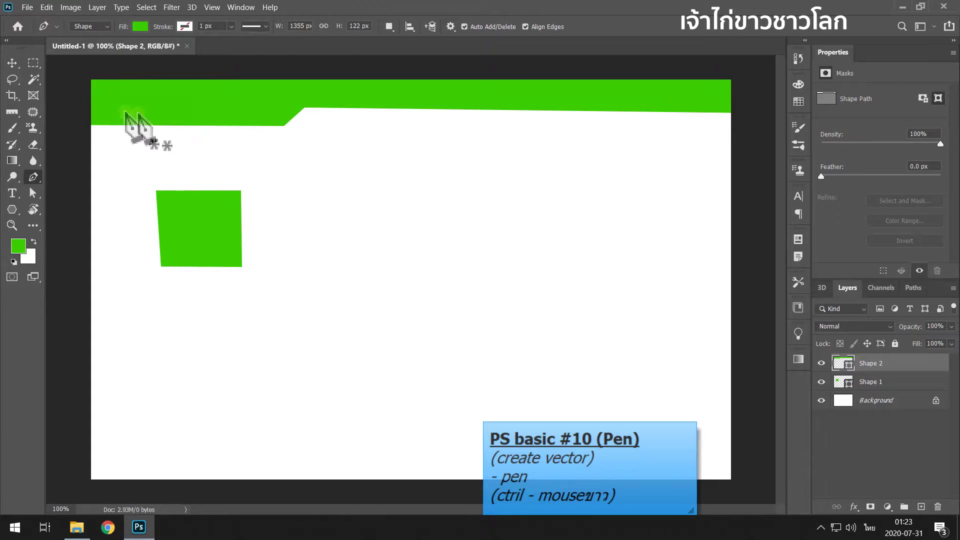
left_click(12, 210)
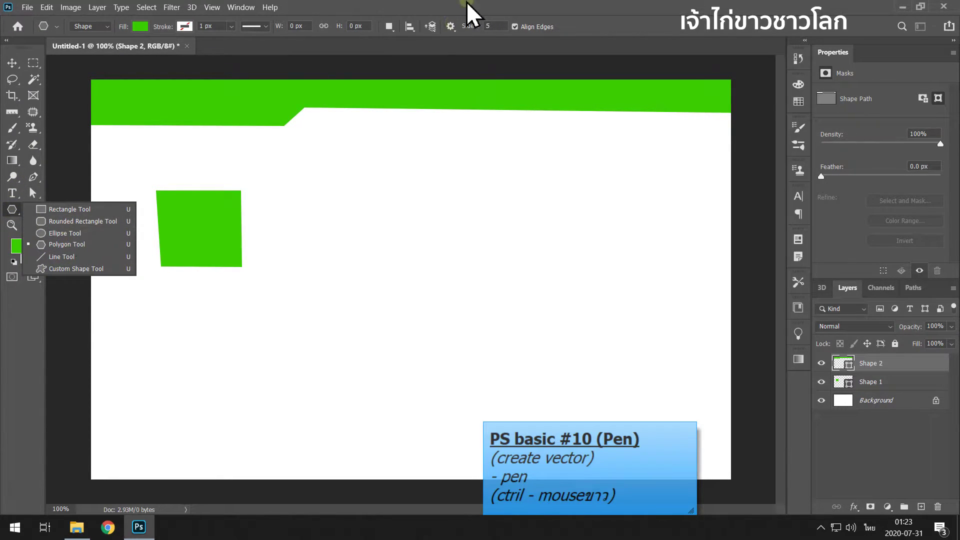
Dismiss the polygon choice and switch to the Path Selection Tool
left_click(439, 4)
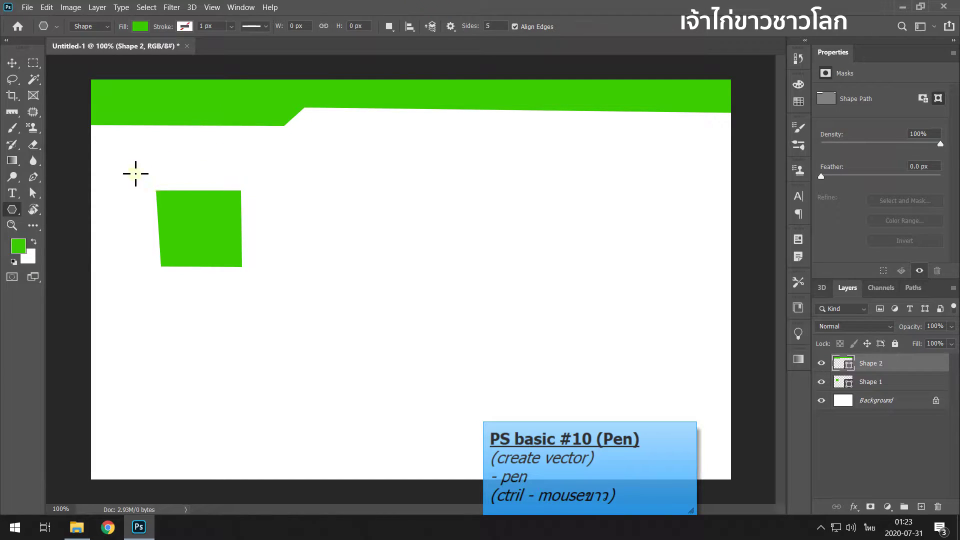
left_click(36, 179)
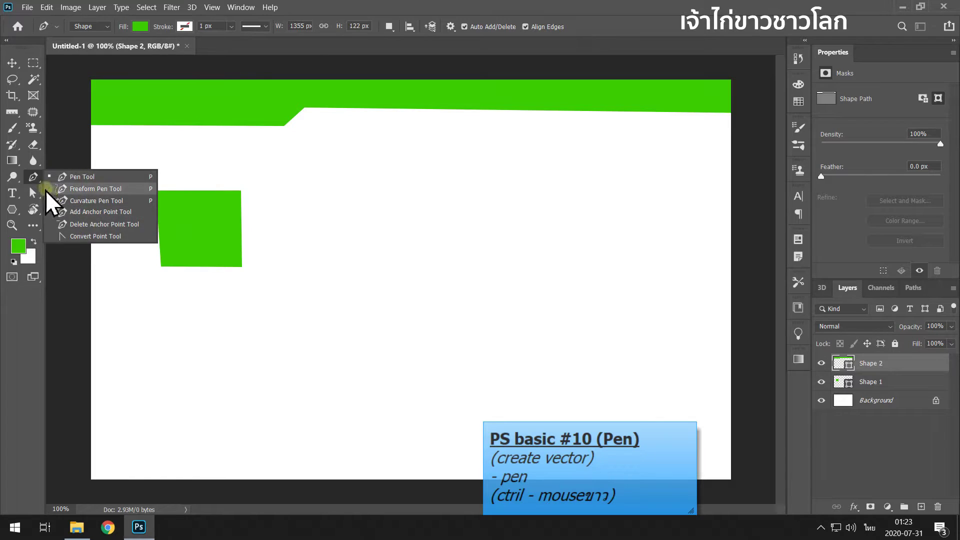
left_click(30, 193)
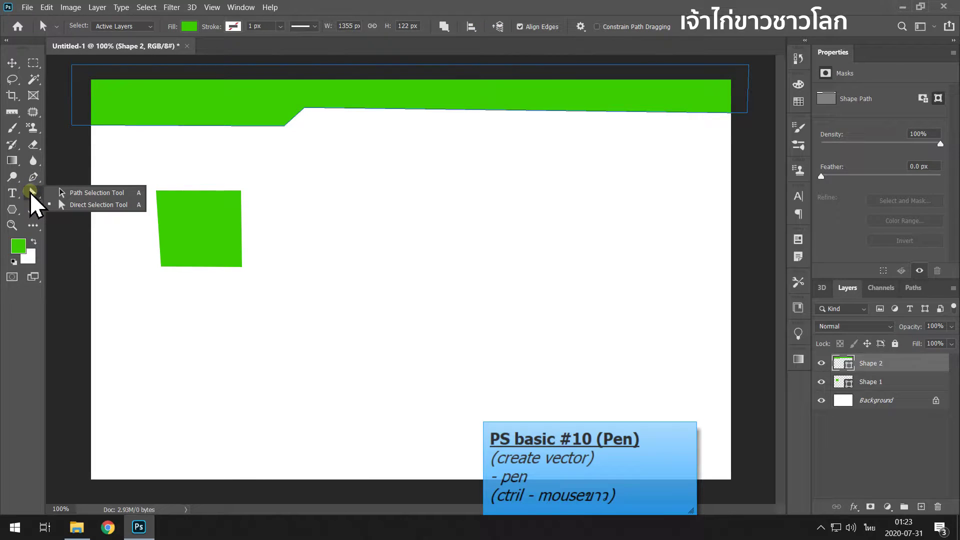
left_click(33, 178)
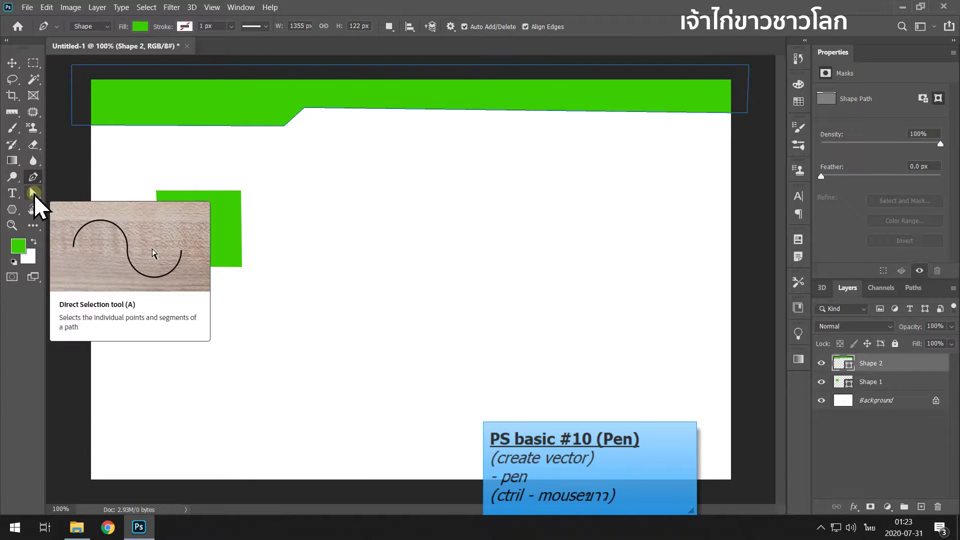
left_click(33, 194)
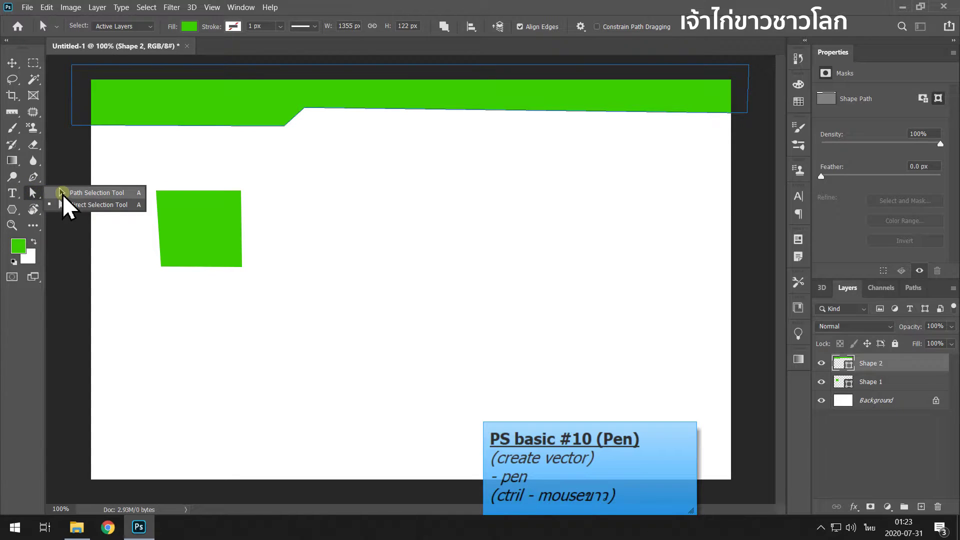
left_click(66, 193)
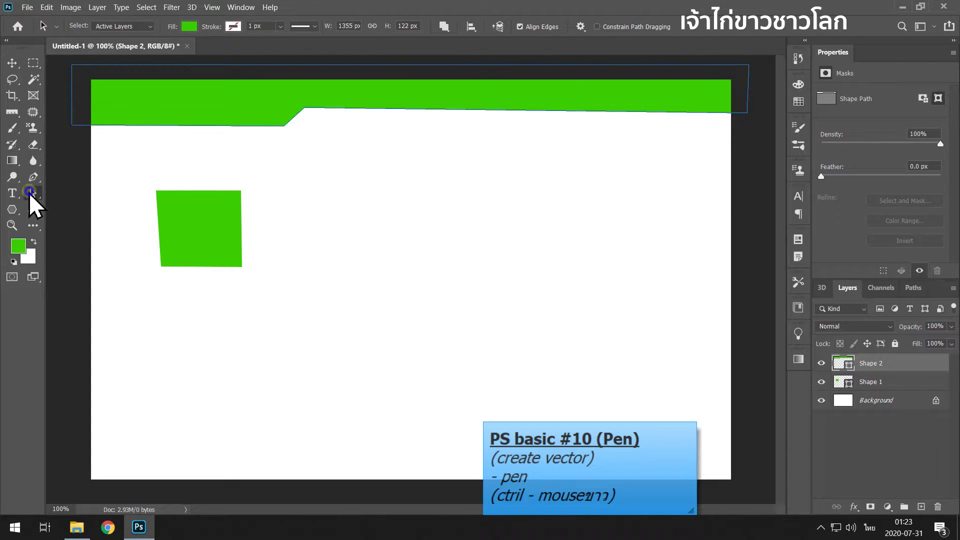
left_click(33, 194)
left_click(60, 193)
left_click(57, 193)
Drag the Shape 2 band's path to reposition it, reselecting Shape 2 in Layers
left_click_drag(189, 111, 196, 125)
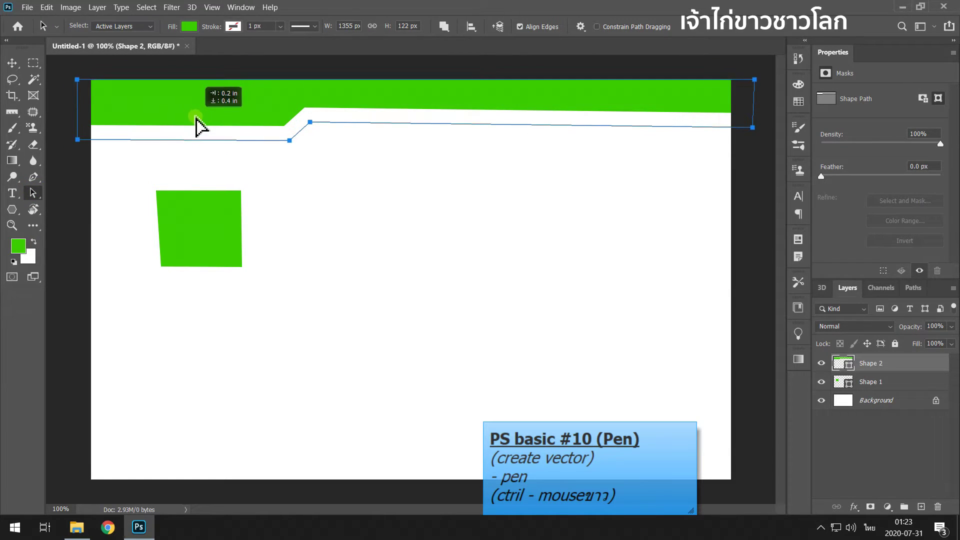
left_click_drag(196, 125, 225, 116)
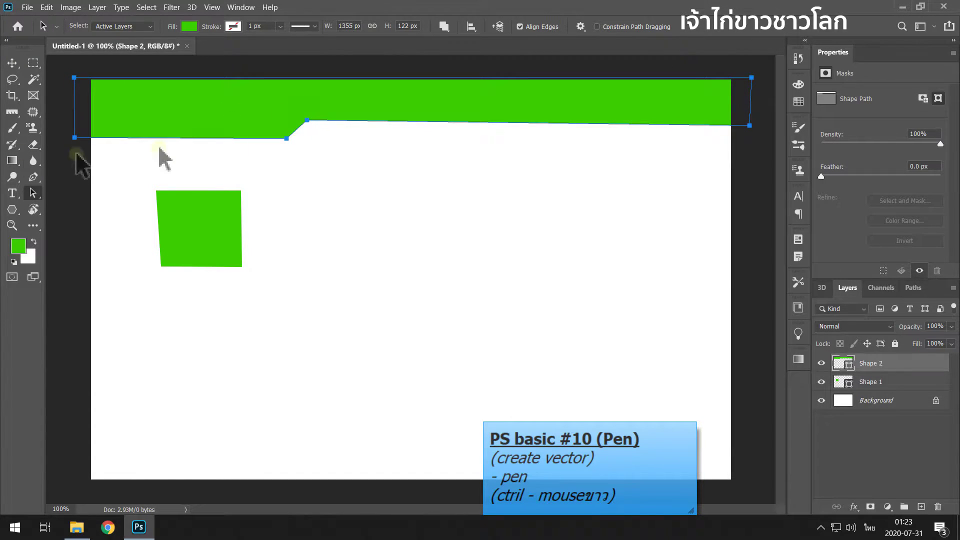
mouse_move(255, 99)
left_mouse_down()
mouse_move(331, 102)
mouse_move(261, 107)
left_mouse_up()
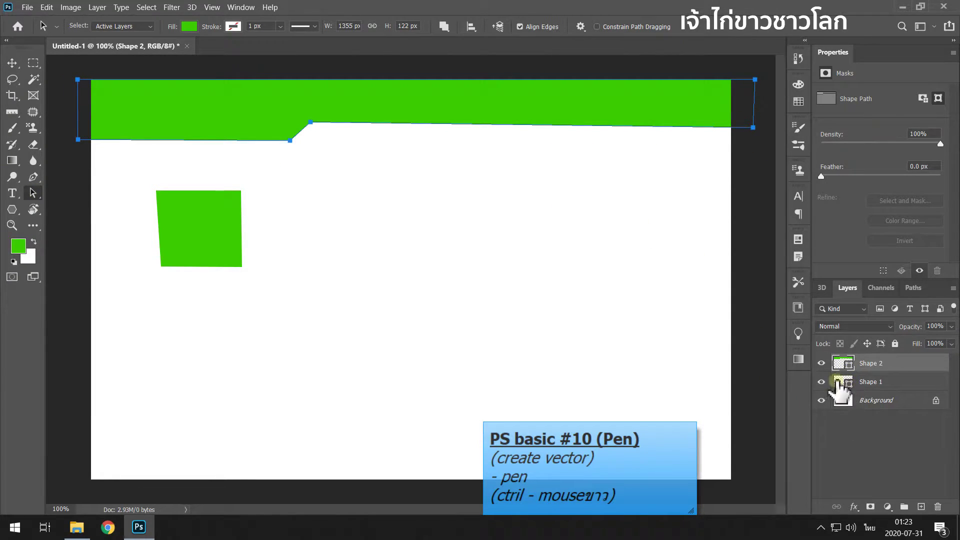
left_click(843, 381, "ctrl")
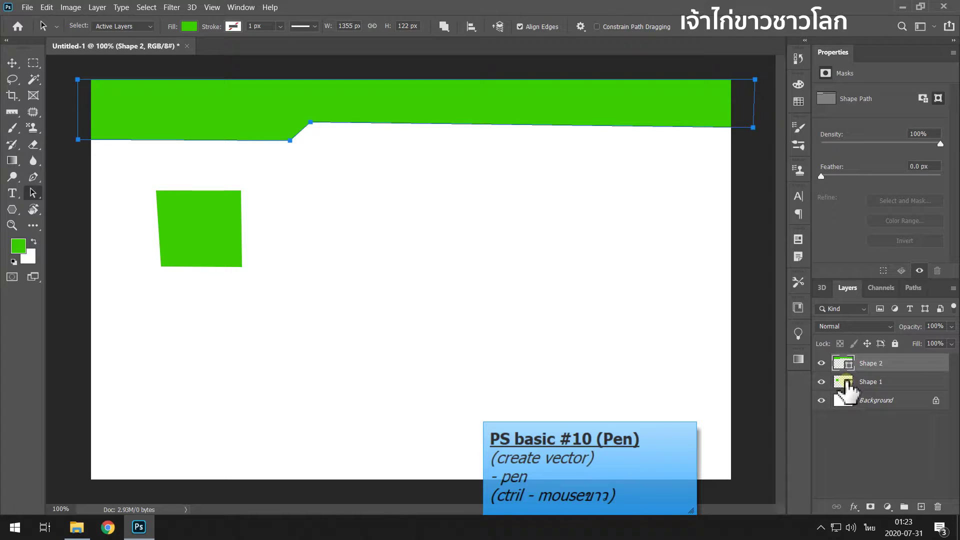
left_click(844, 381)
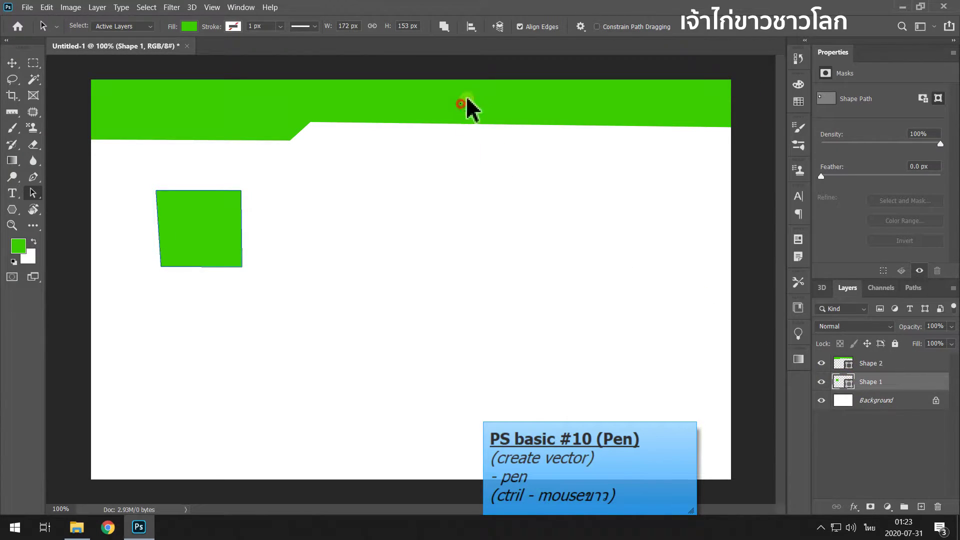
left_click(843, 364)
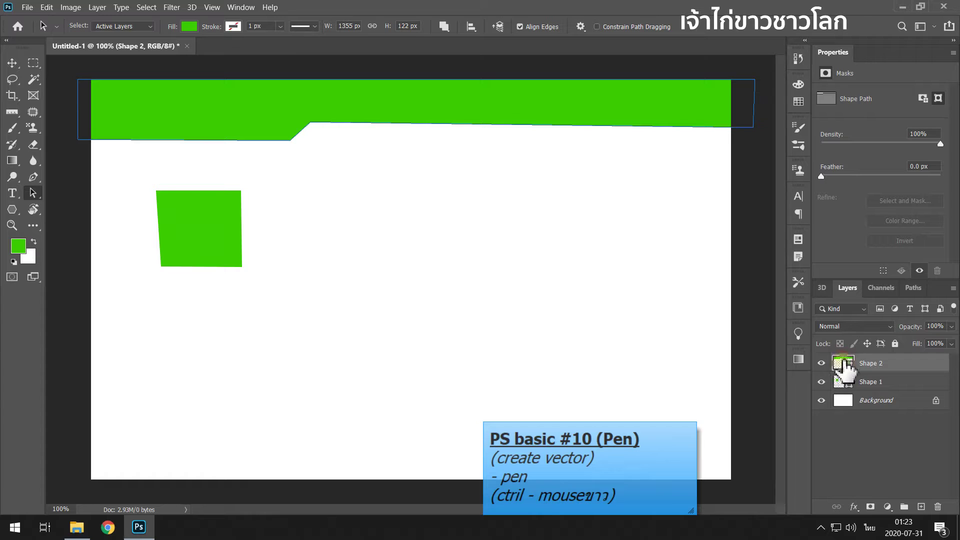
left_click_drag(209, 108, 245, 104)
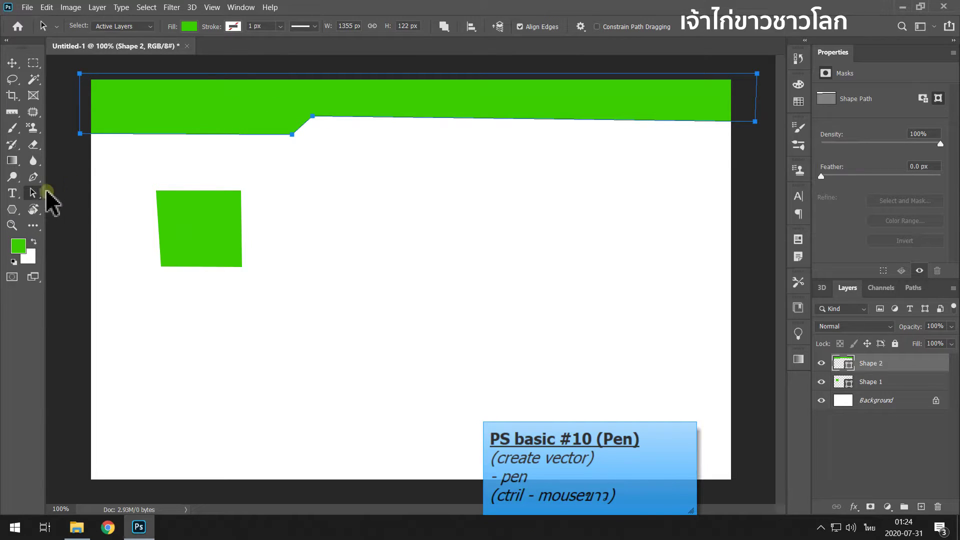
left_click_drag(41, 194, 73, 206)
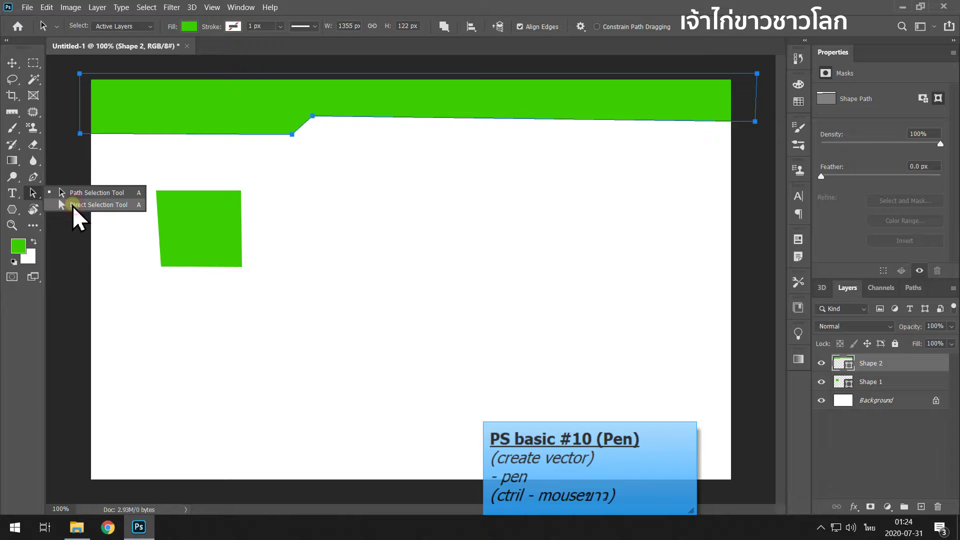
Switch to the Direct Selection Tool and adjust the band's lower step anchors
left_click(73, 205)
left_click_drag(34, 198, 65, 210)
left_click(69, 206)
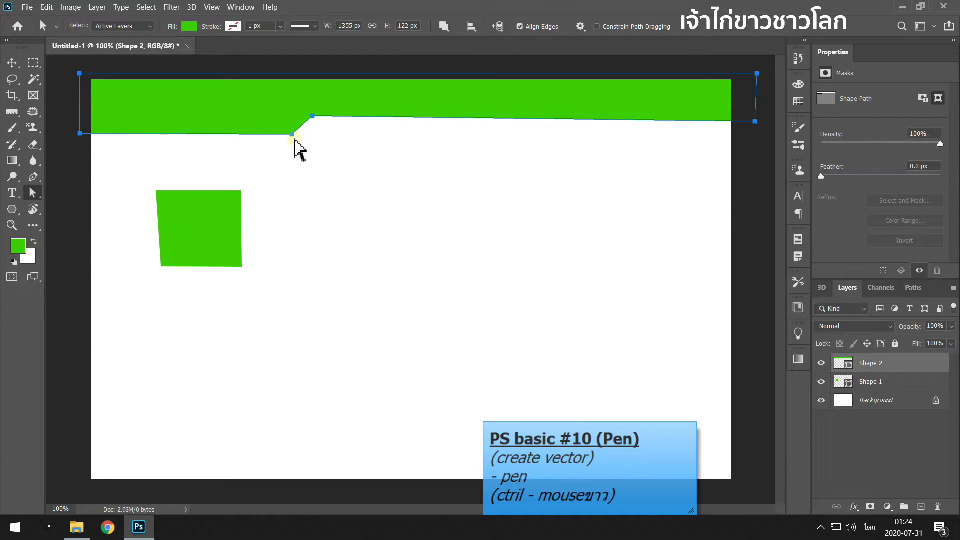
left_click(292, 134)
left_click_drag(292, 135, 289, 133)
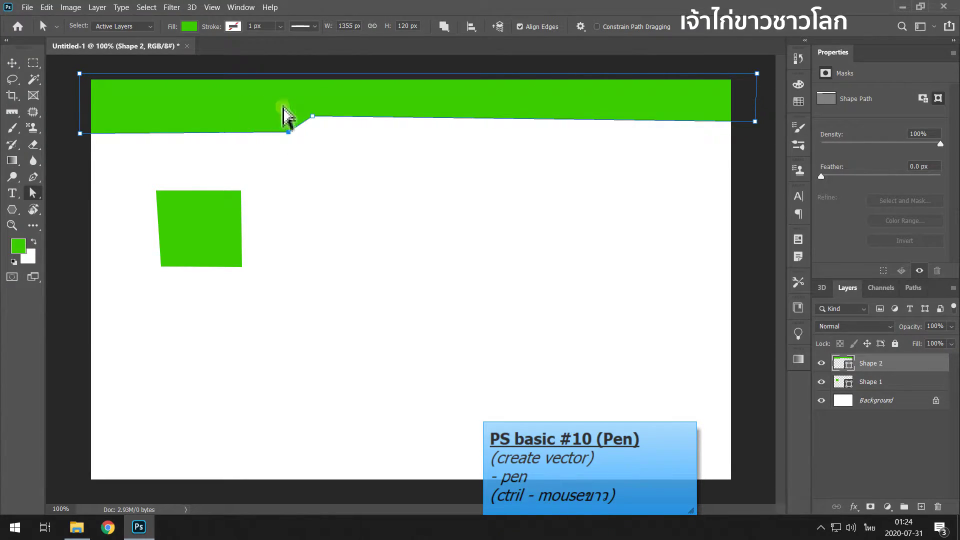
left_click(289, 133)
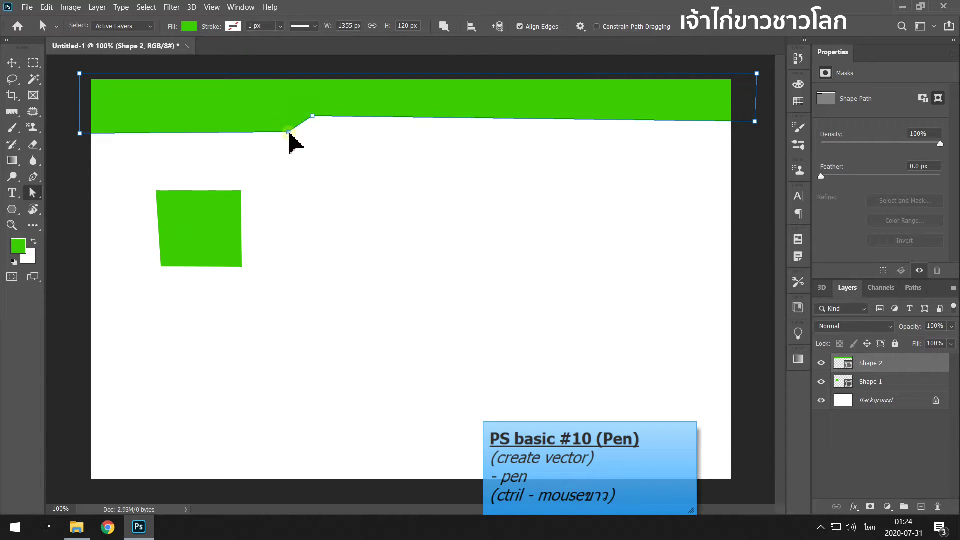
left_click(314, 117)
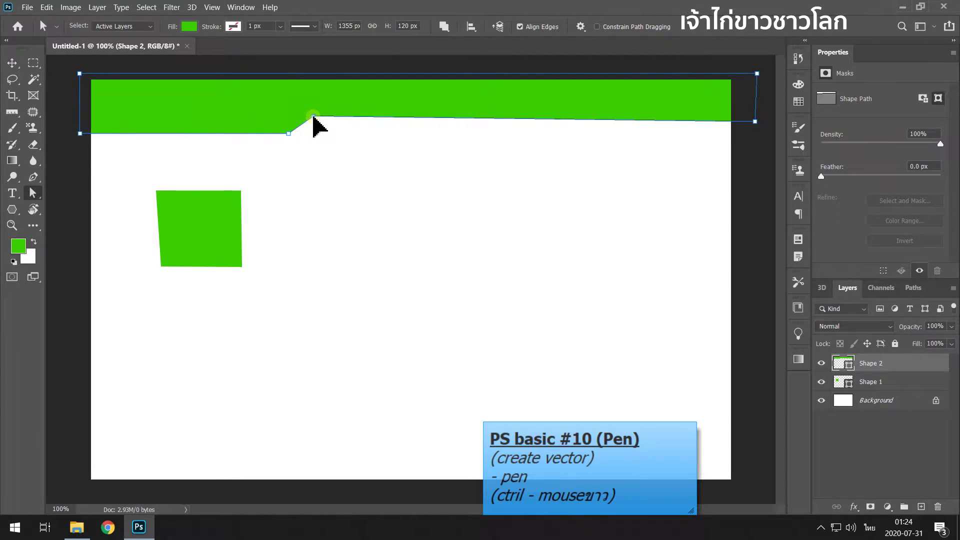
Move the band's right bottom anchor level, deselect, and start a new Pen shape
left_click_drag(741, 121, 759, 117)
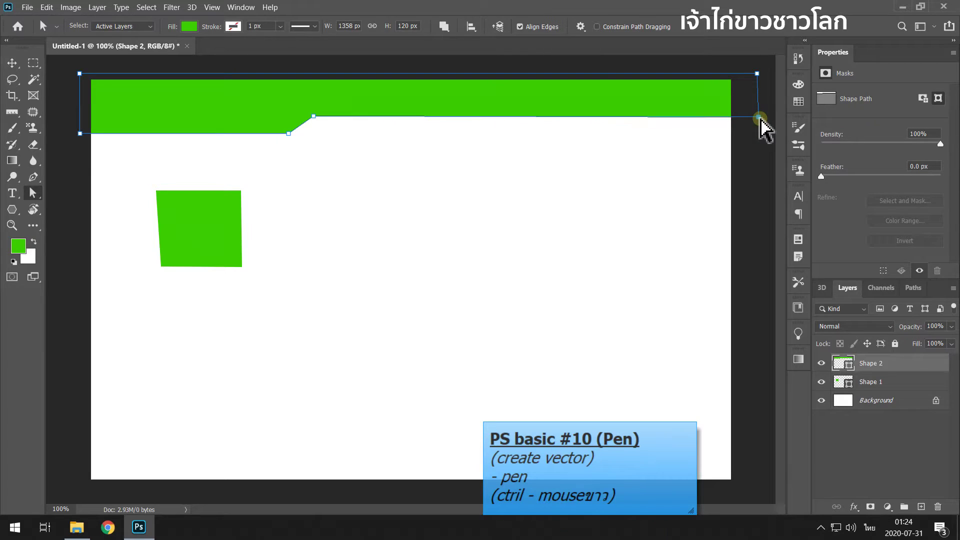
left_click_drag(759, 120, 756, 118)
left_click(645, 149)
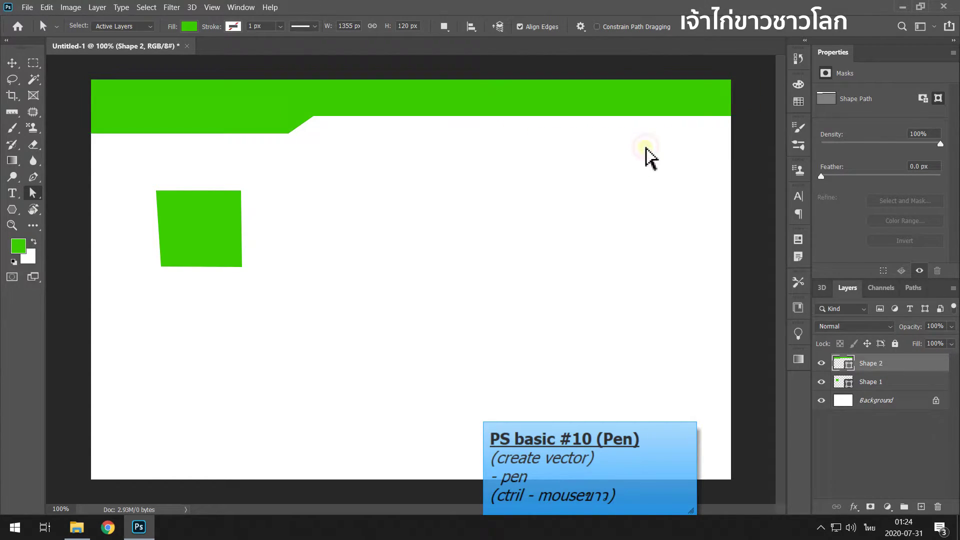
left_click(568, 112)
left_click(556, 156)
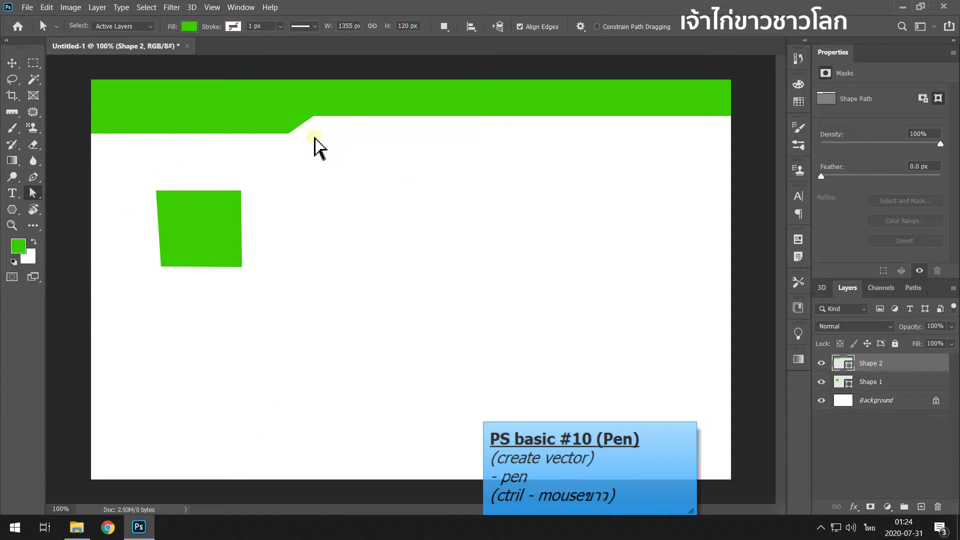
left_click(34, 176)
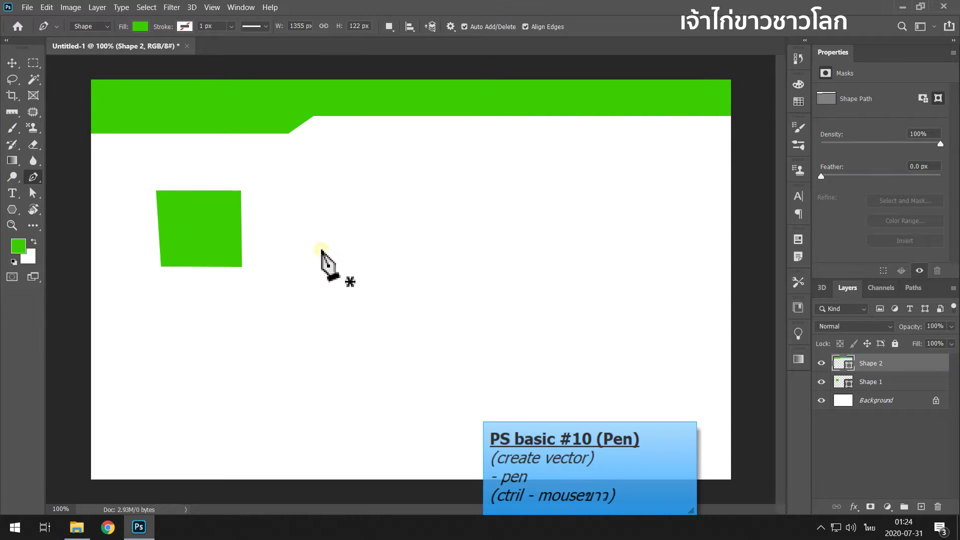
left_click(139, 98)
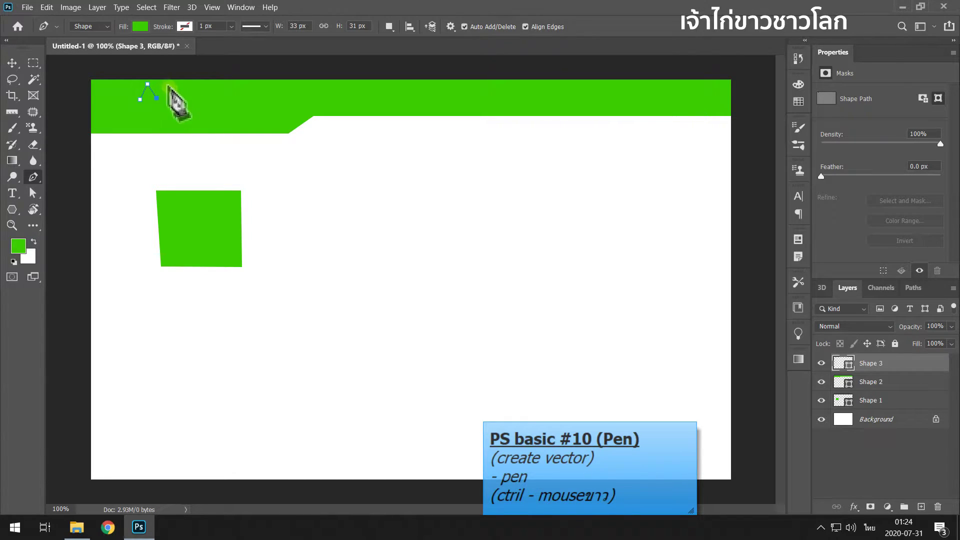
Set the fill to yellow and draw a closed five-pointed star inside the band
left_click(140, 27)
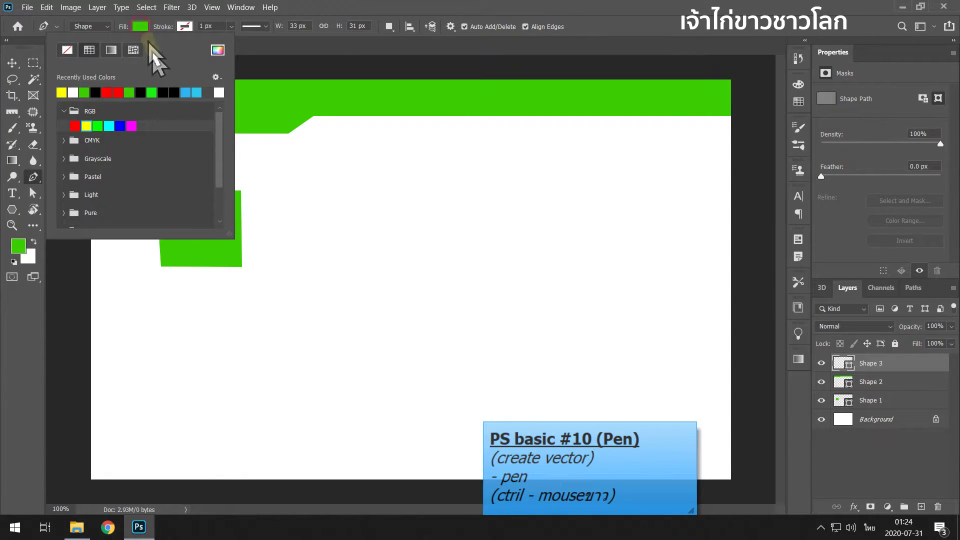
left_click(61, 92)
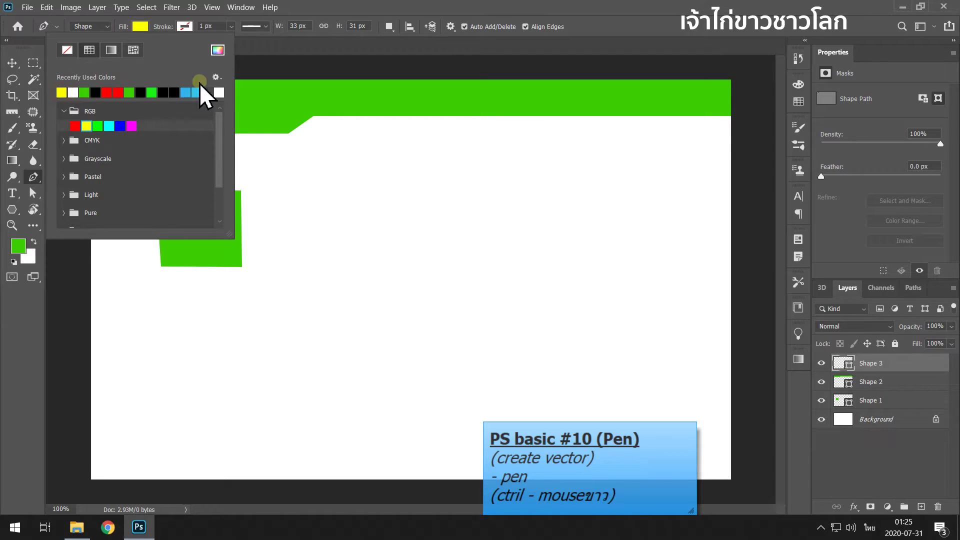
left_click(141, 25)
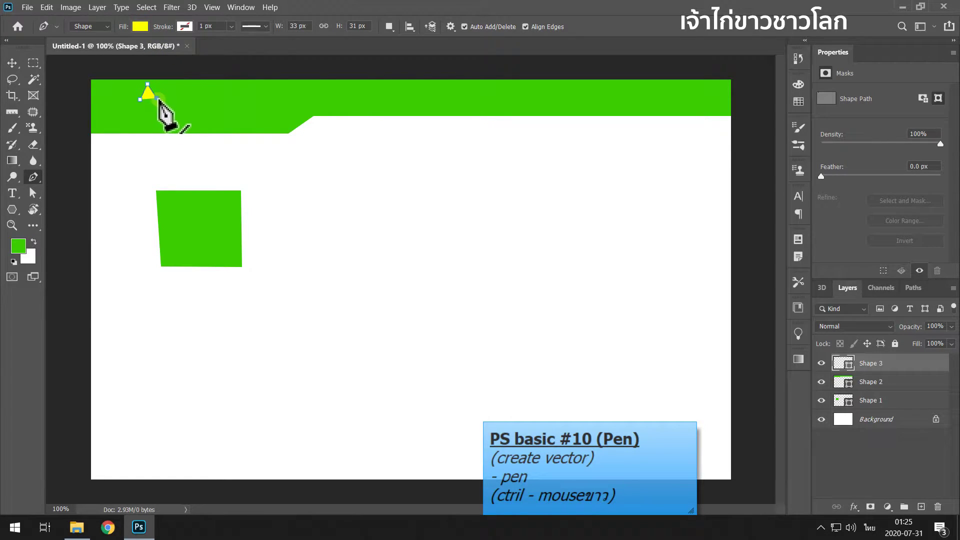
left_click_drag(156, 98, 185, 100)
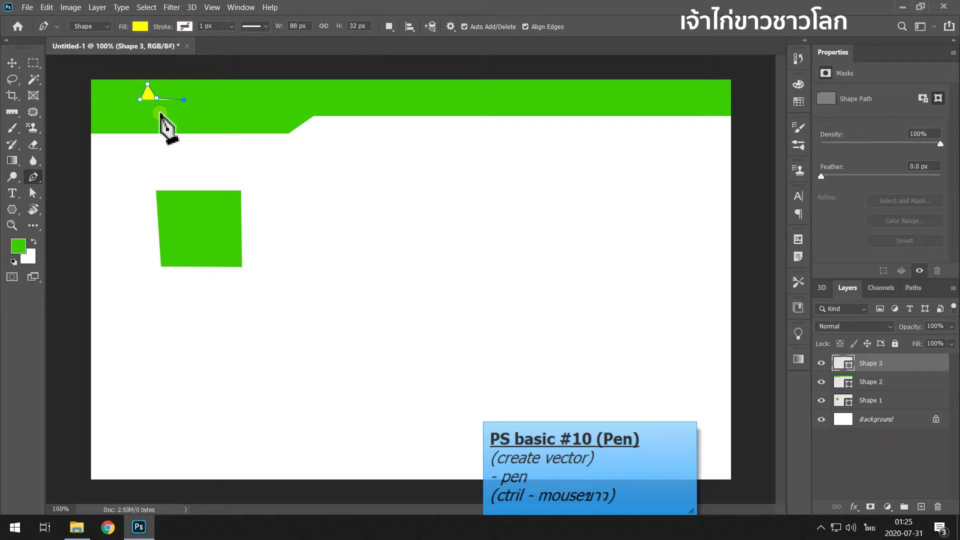
left_click(163, 116)
left_click(174, 134)
left_click(150, 122)
left_click(126, 133)
left_click(116, 100)
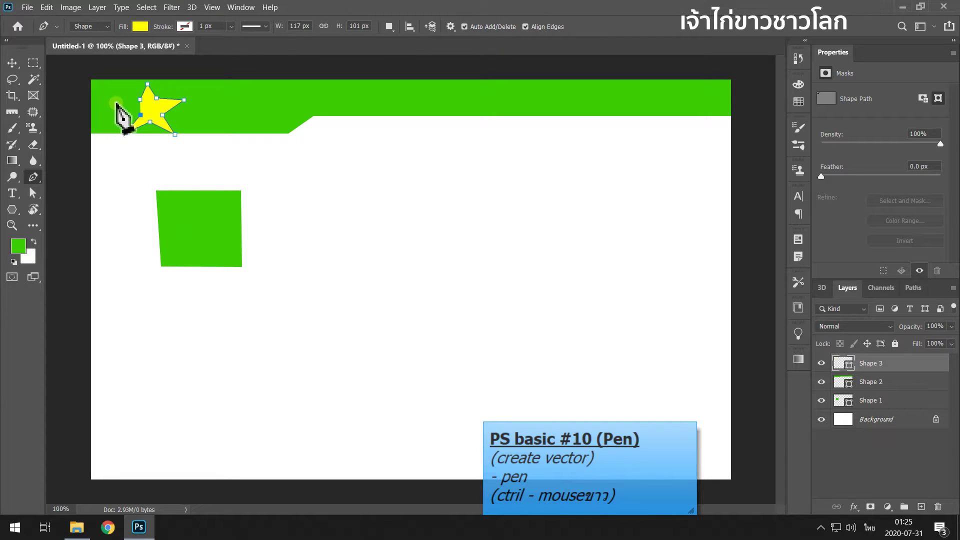
left_click(142, 100)
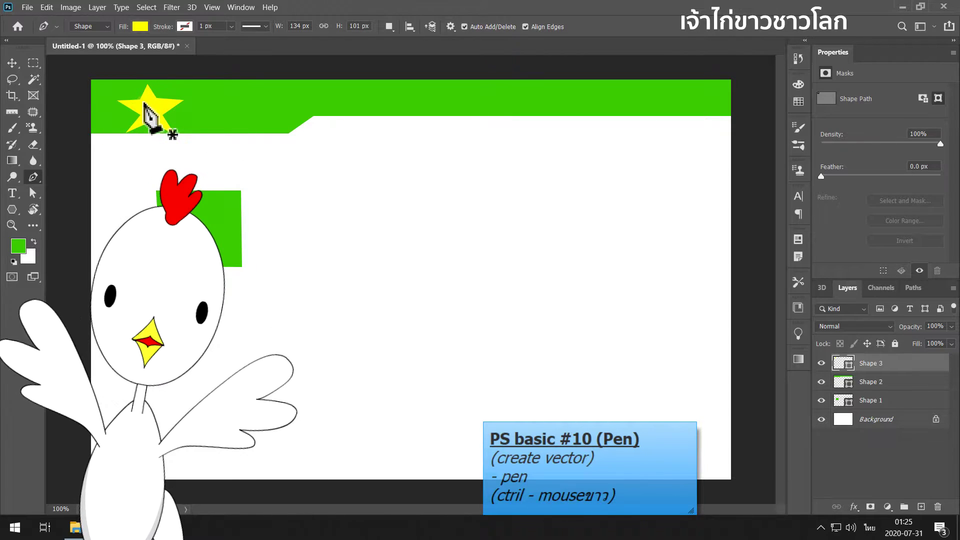
Use the Direct Selection Tool to pull the star's left and right tips inward
left_click(28, 192)
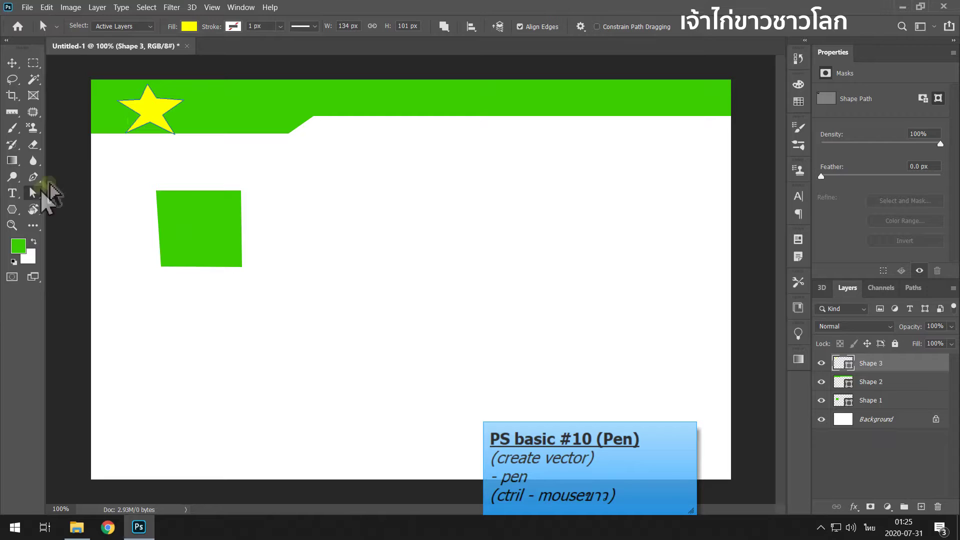
right_click(30, 193)
left_click(80, 206)
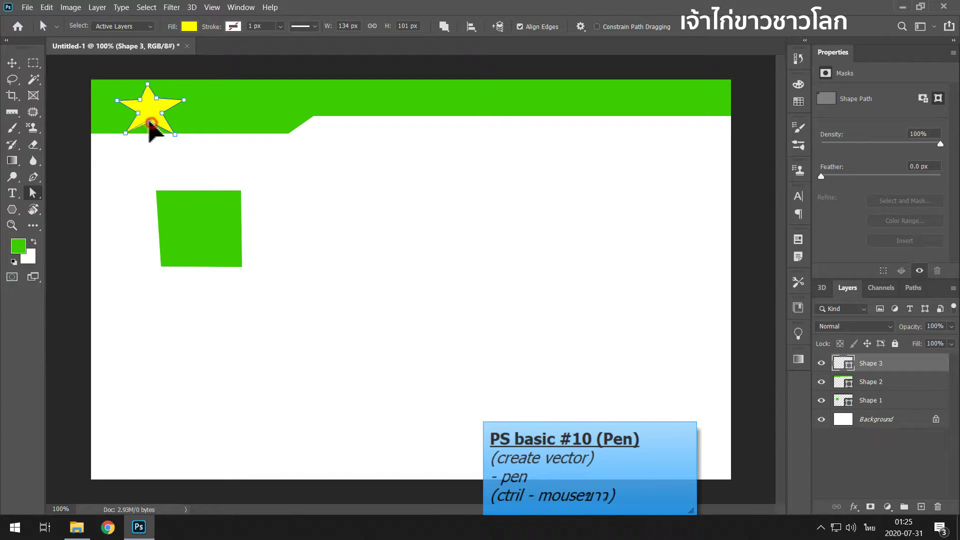
left_click(150, 84)
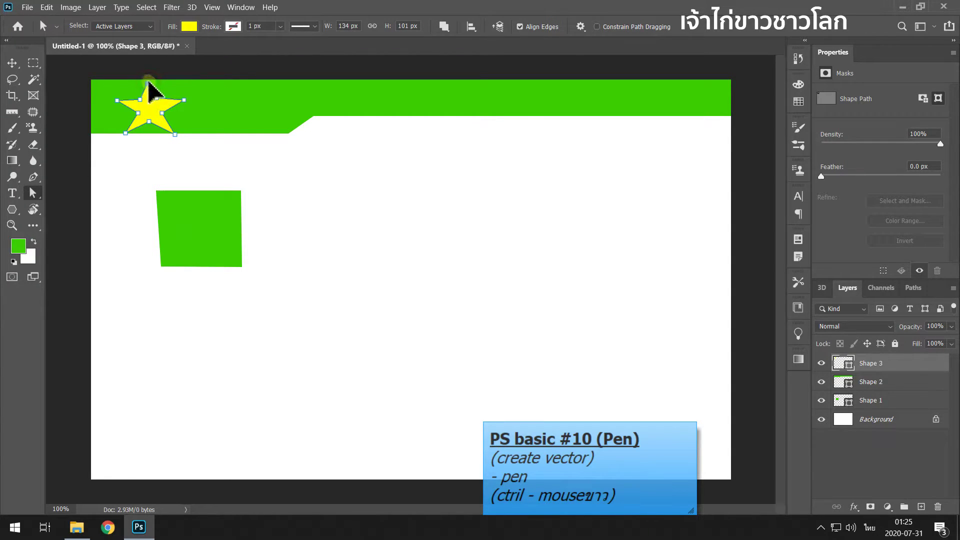
left_click_drag(185, 100, 179, 100)
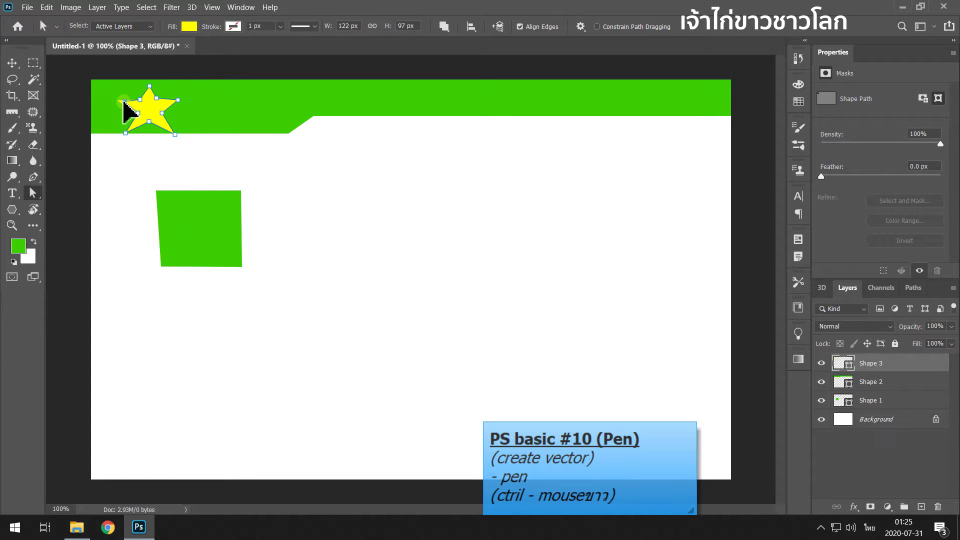
left_click_drag(123, 104, 129, 104)
left_click(267, 175)
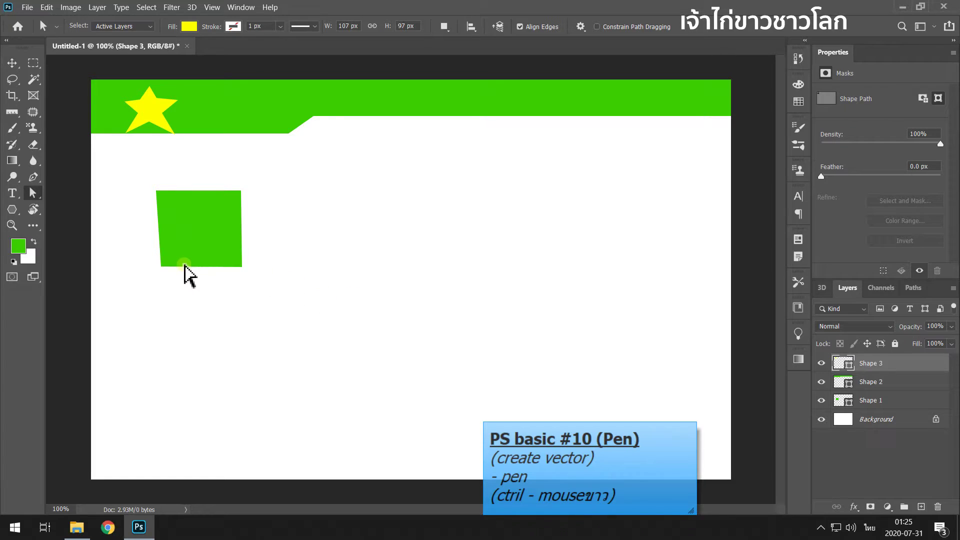
Reselect the Direct Selection Tool and click the star to show its anchors
left_click(34, 177)
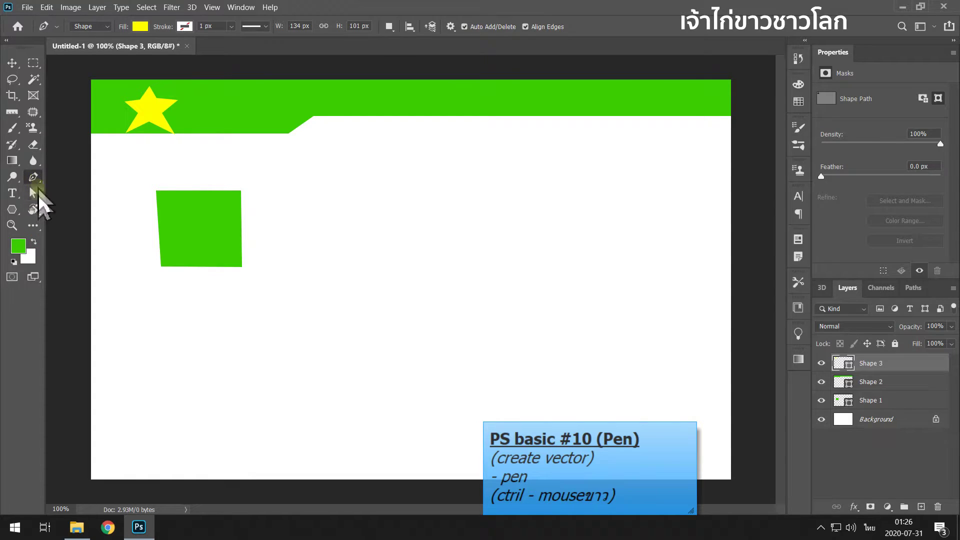
left_click(33, 193)
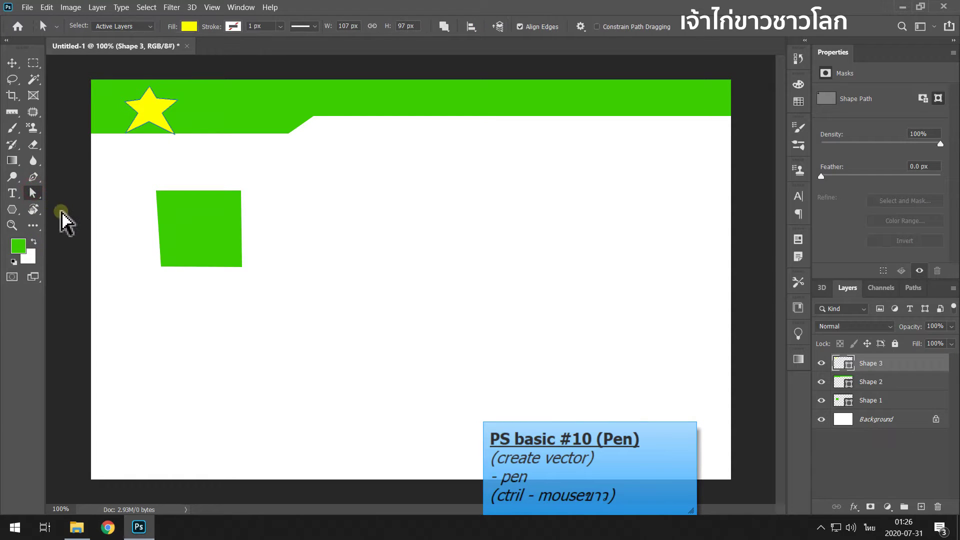
right_click(33, 193)
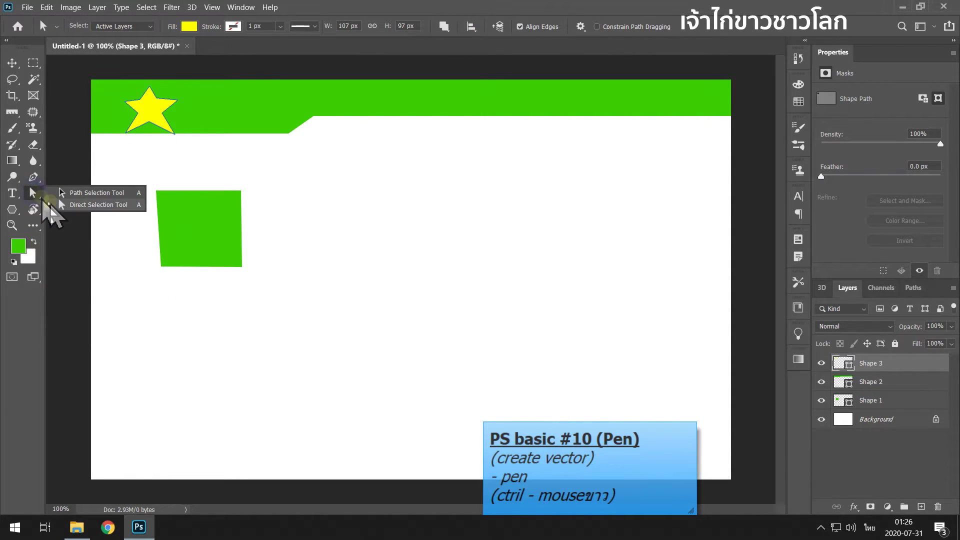
left_click(54, 204)
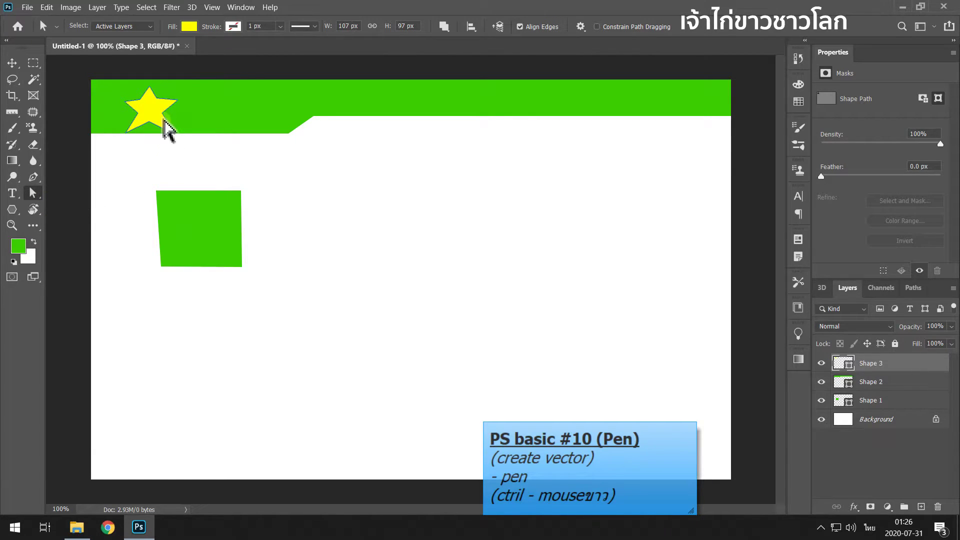
left_click(166, 122)
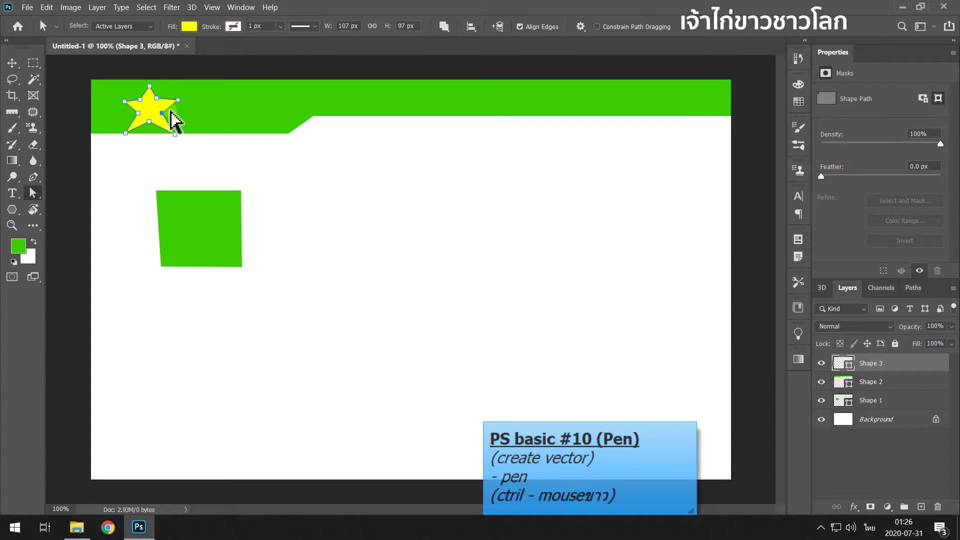
left_click(34, 178)
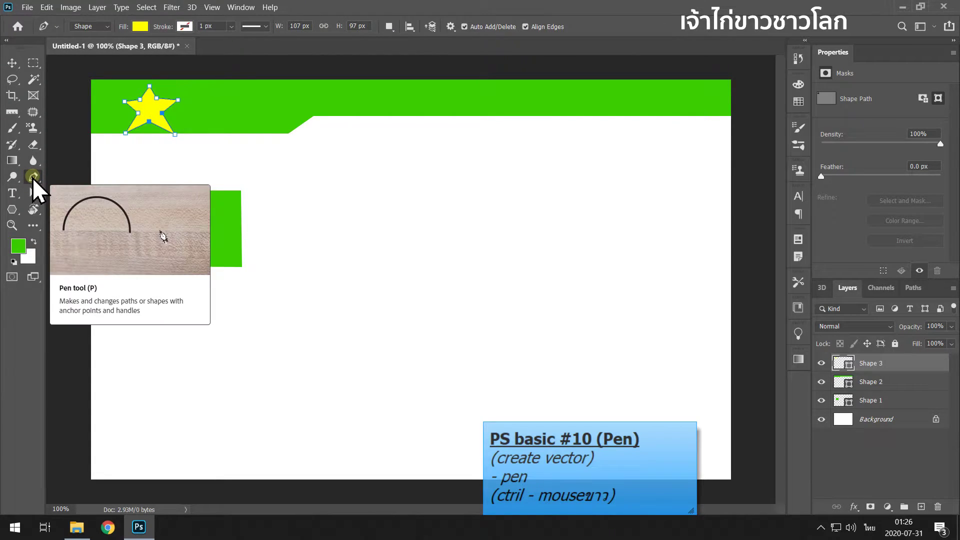
Switch to the Convert Point Tool from the Pen tool flyout
right_click(33, 178)
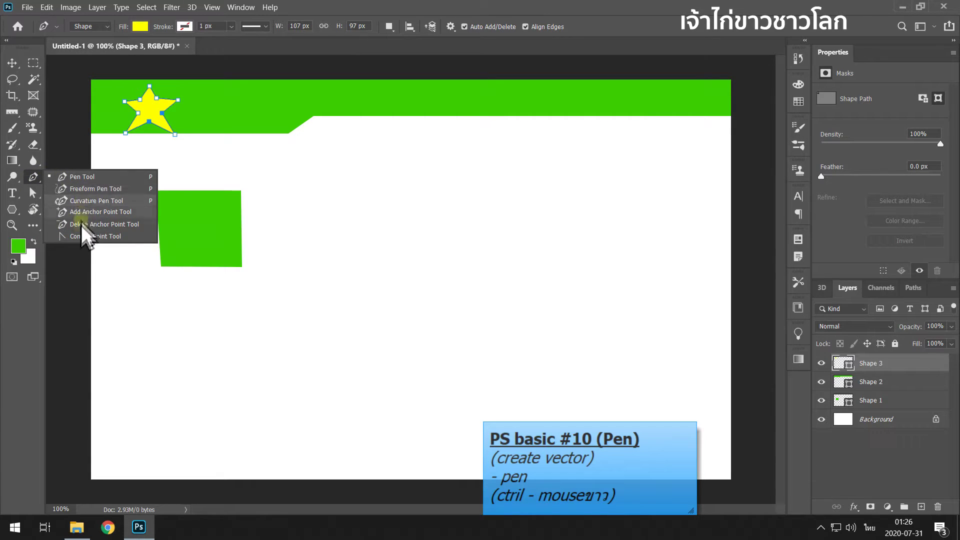
left_click(112, 237)
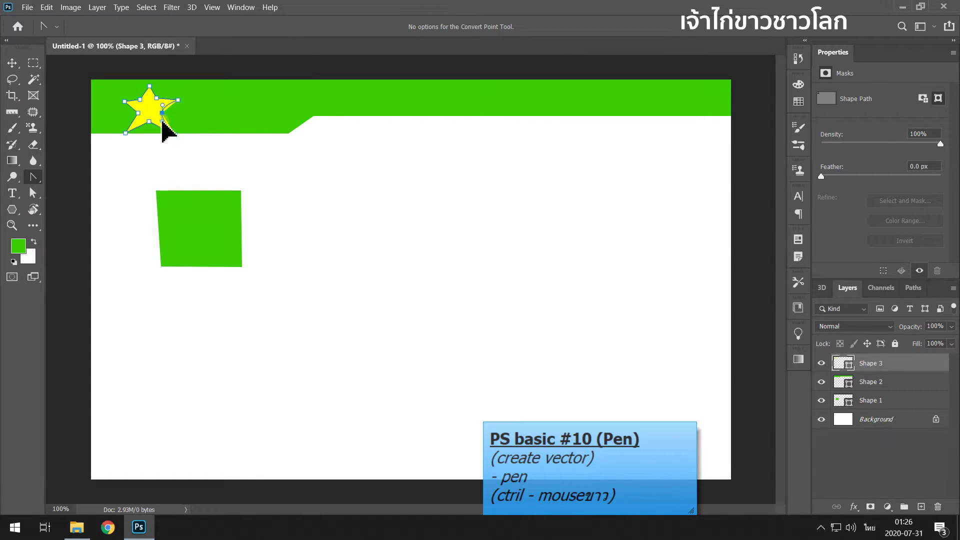
Zoom to 300% around the star and pull curve handles from its right and left inner anchors
scroll(165, 132, "up", 3)
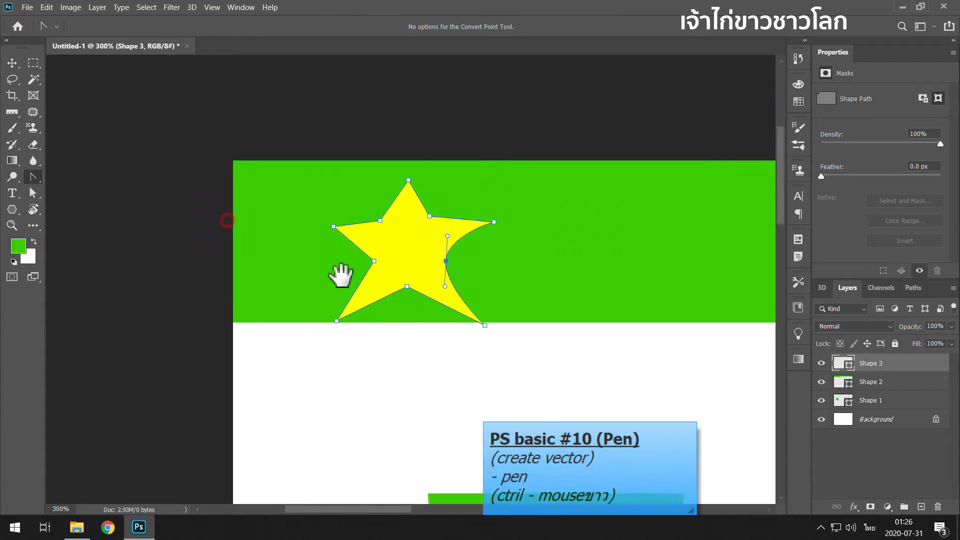
left_click_drag(338, 273, 287, 251)
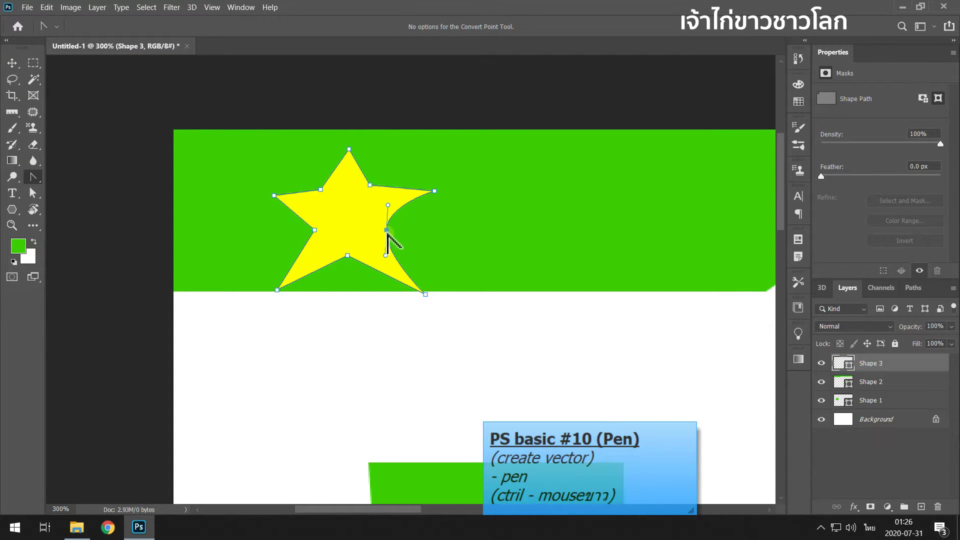
left_click_drag(384, 255, 388, 261)
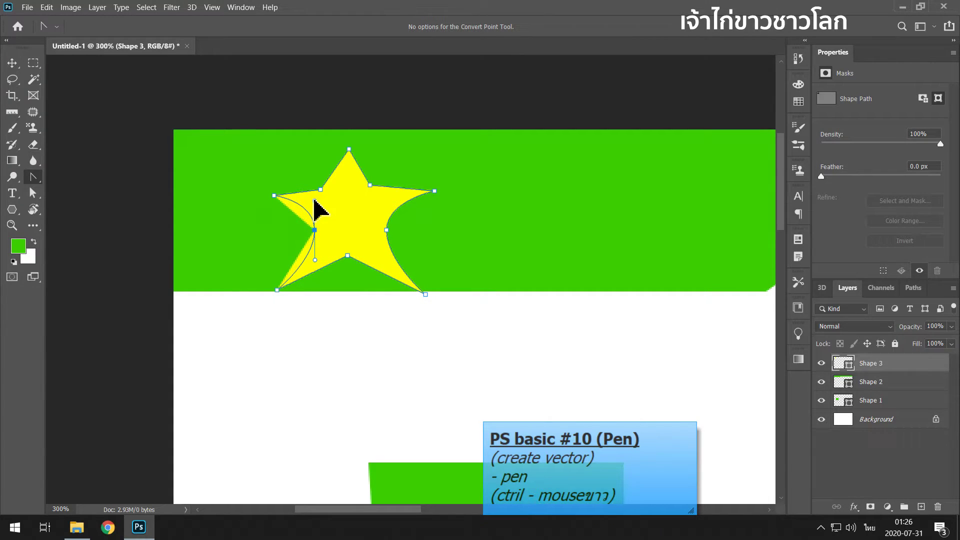
left_click_drag(317, 190, 315, 203)
left_click_drag(313, 199, 314, 199)
Refine the left inner curve and toggle the right inner anchor between corner and smooth
right_click(34, 176)
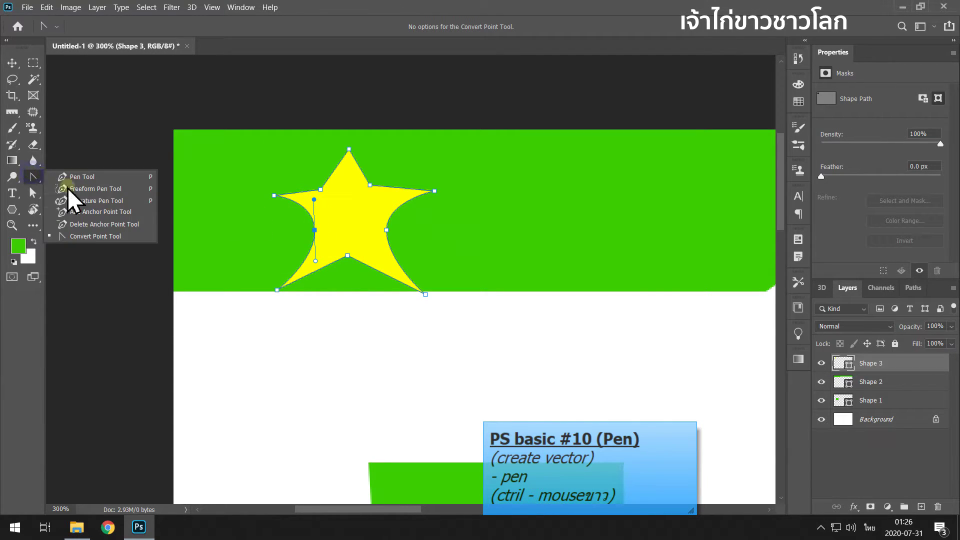
left_click(74, 236)
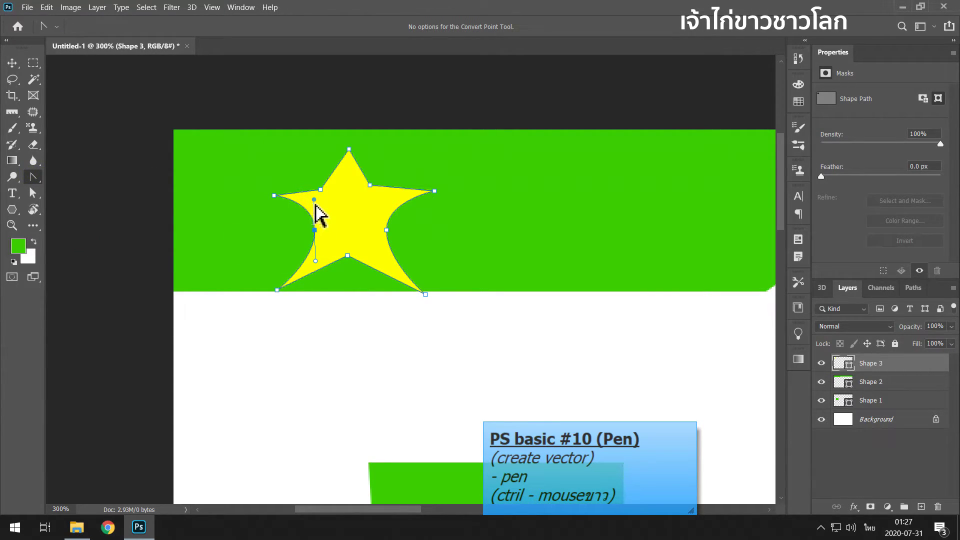
mouse_move(313, 199)
left_mouse_down()
mouse_move(332, 210)
mouse_move(311, 214)
left_mouse_up()
left_click(387, 229)
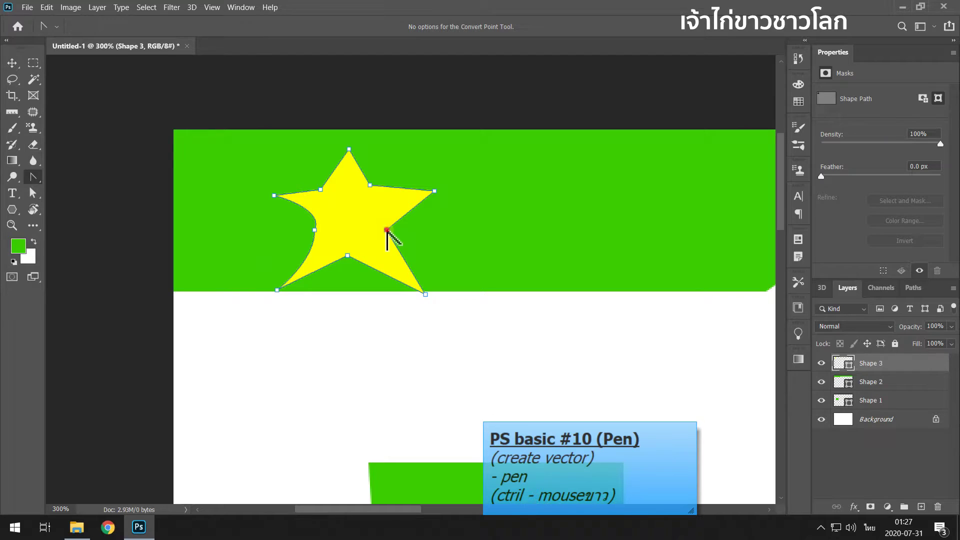
left_click_drag(387, 230, 386, 260)
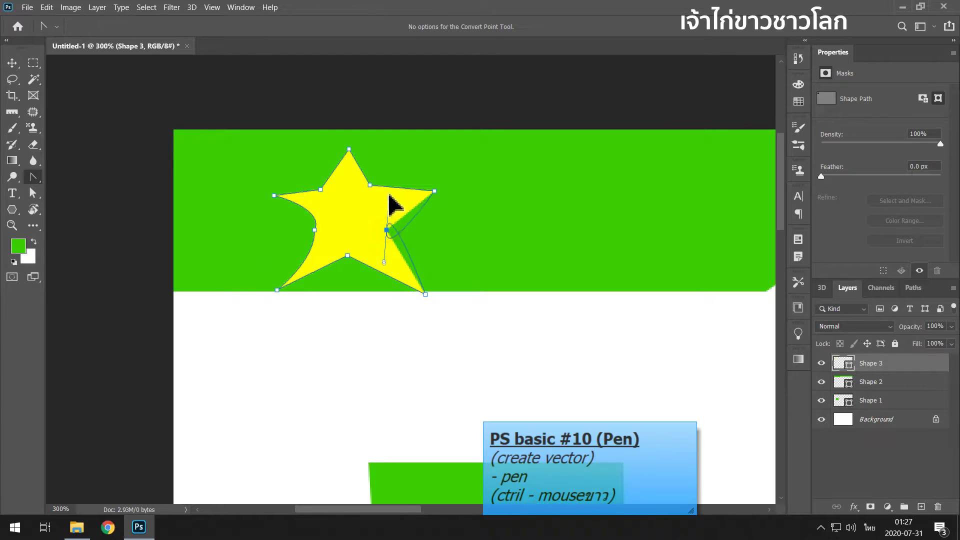
left_click(386, 230)
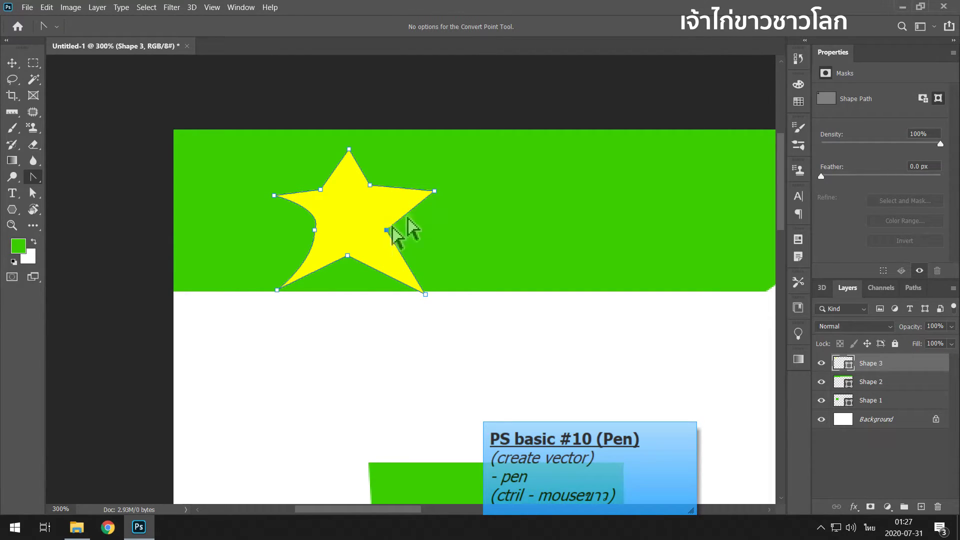
left_click_drag(387, 231, 386, 265)
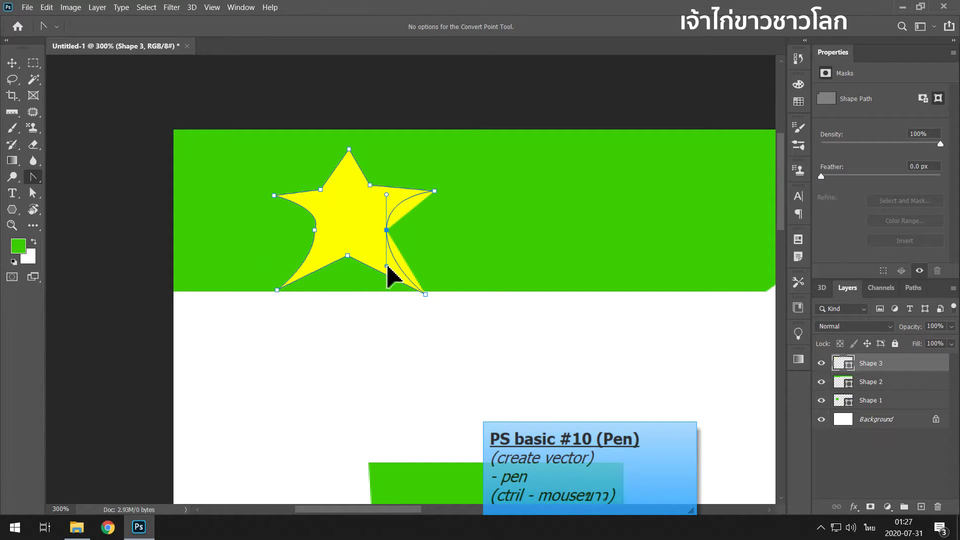
Curve the star's right, upper-right, upper-left and bottom inner corners into concave sides
left_click_drag(386, 195, 358, 197)
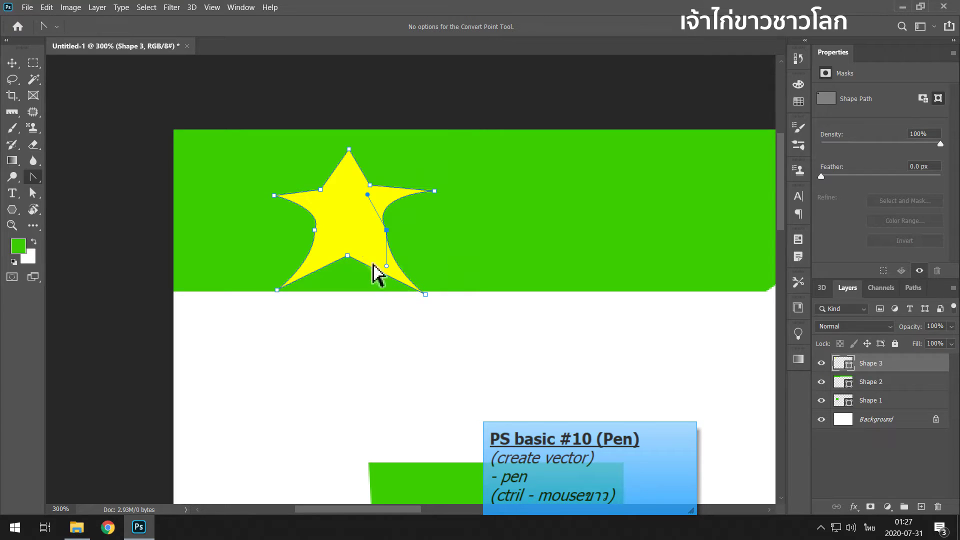
mouse_move(370, 186)
left_mouse_down()
mouse_move(370, 200)
mouse_move(389, 192)
left_mouse_up()
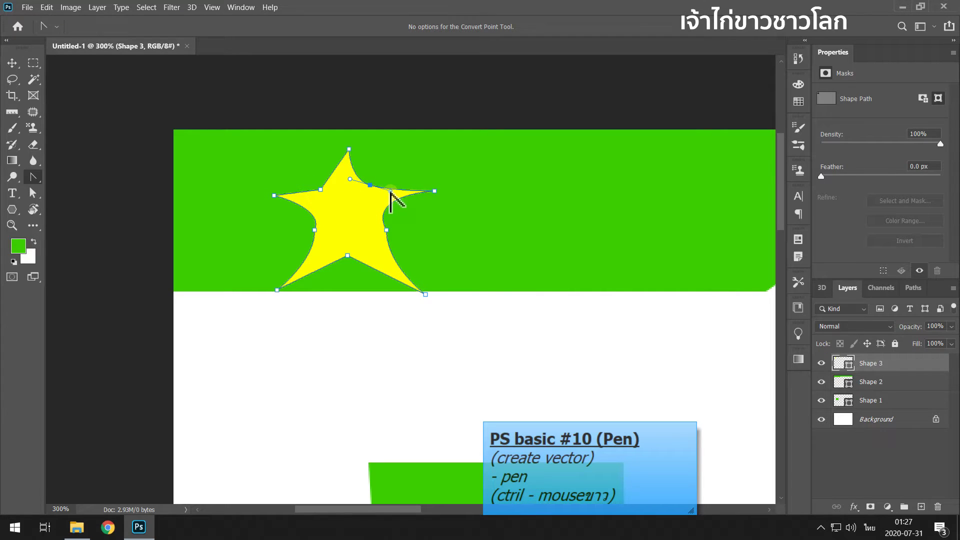
left_click_drag(390, 191, 381, 200)
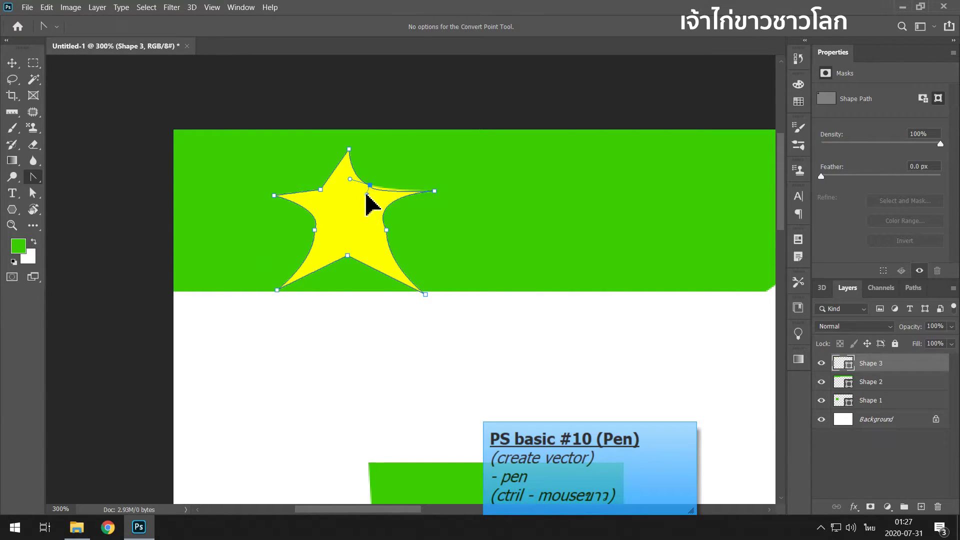
left_click_drag(320, 189, 314, 199)
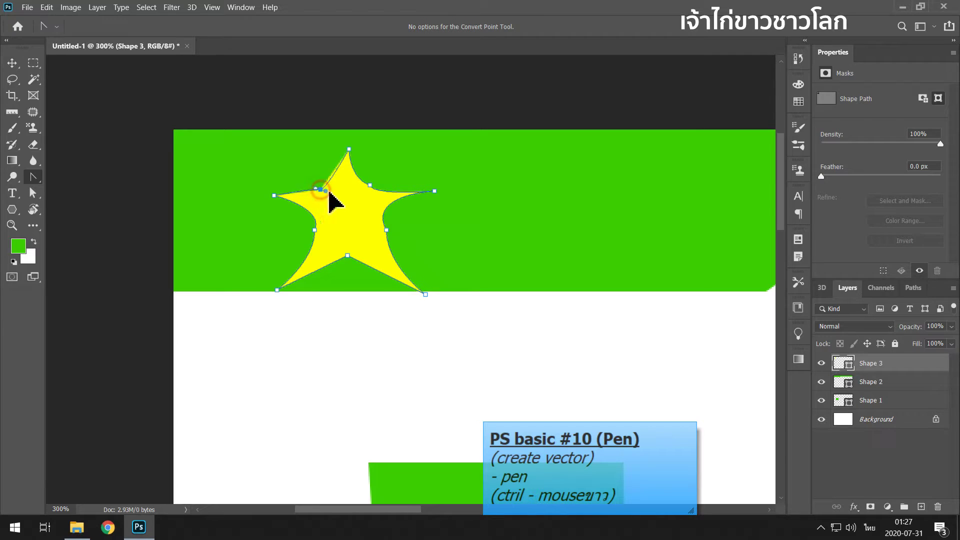
left_click_drag(310, 204, 322, 200)
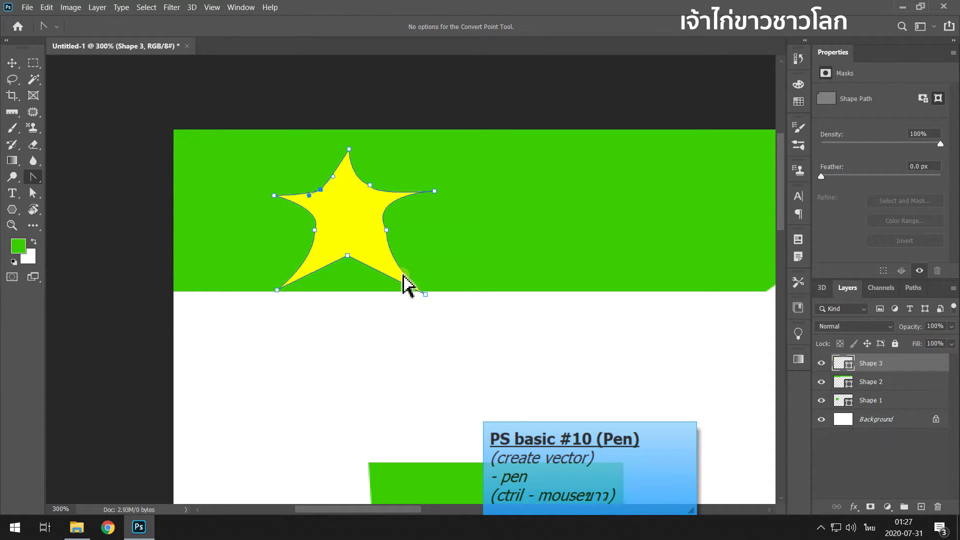
left_click_drag(348, 256, 374, 255)
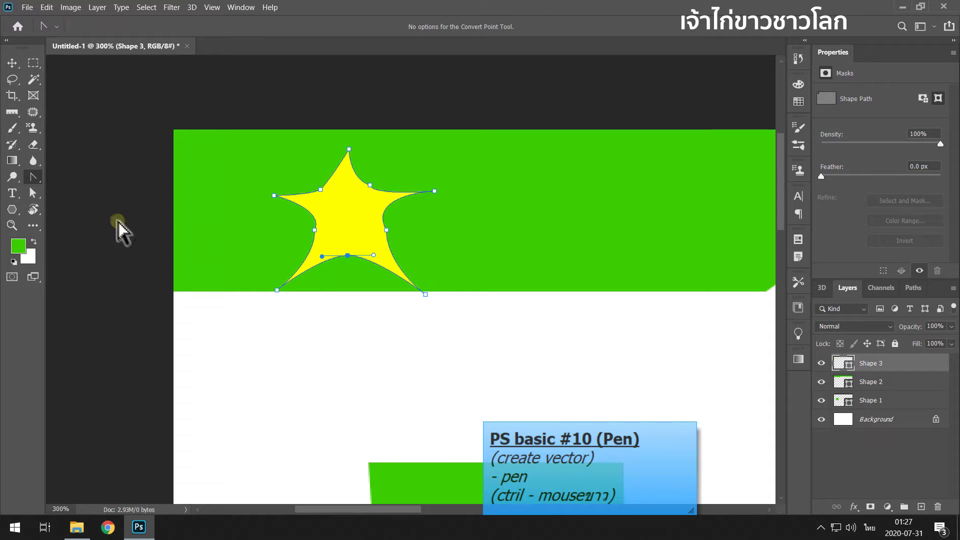
right_click(38, 173)
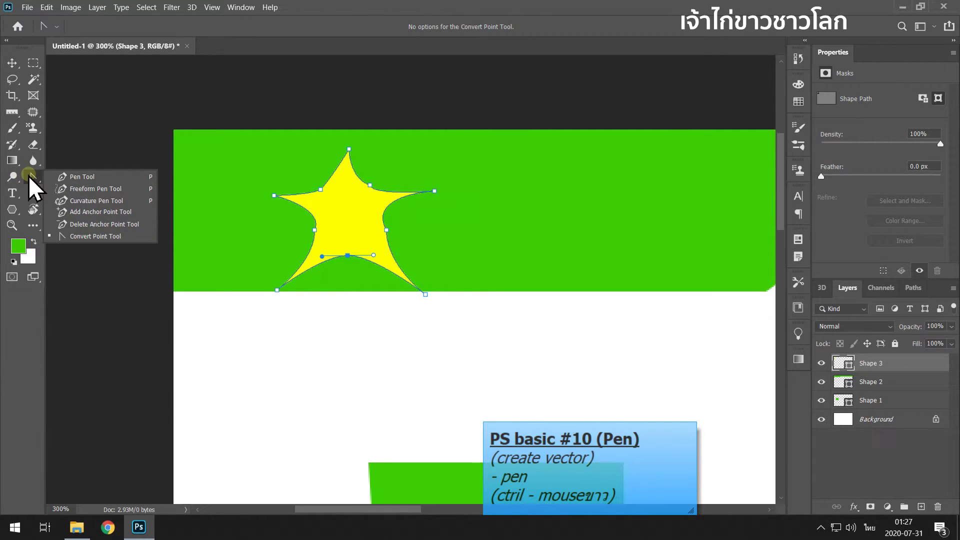
Choose the Pen Tool and pan to the empty white area below the green band
left_click(29, 175)
left_click_drag(32, 177, 77, 179)
left_click(77, 179)
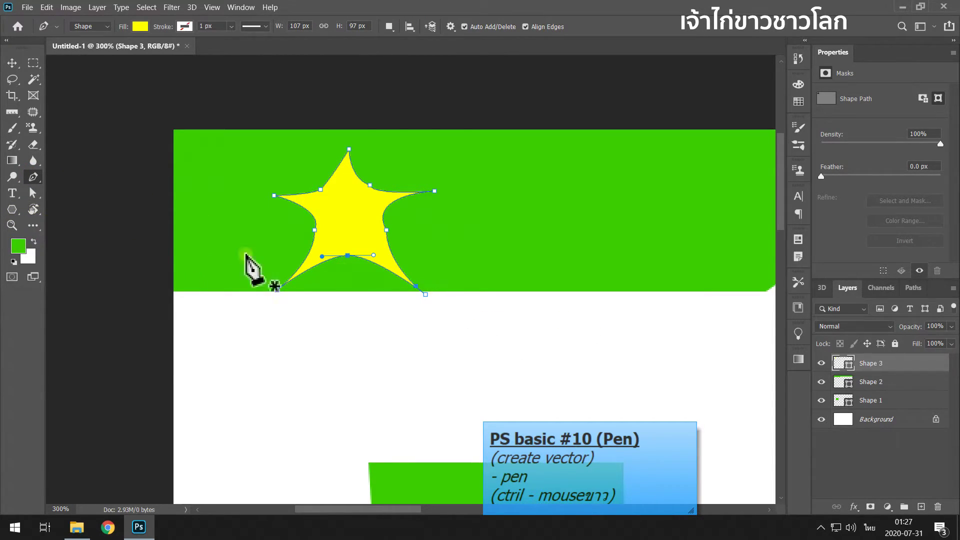
left_click_drag(29, 209, 92, 206)
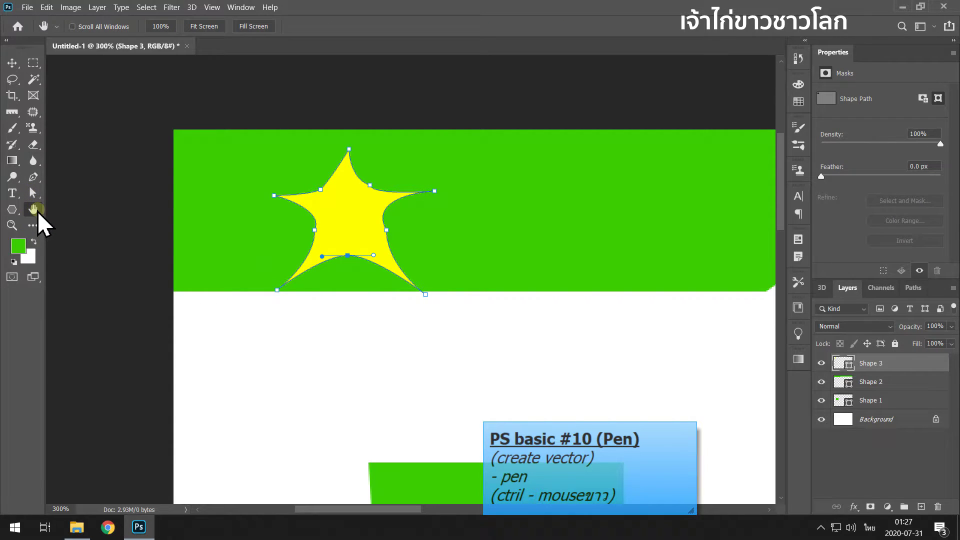
left_click_drag(518, 332, 345, 313)
mouse_move(606, 352)
left_mouse_down()
mouse_move(395, 357)
mouse_move(293, 230)
left_mouse_up()
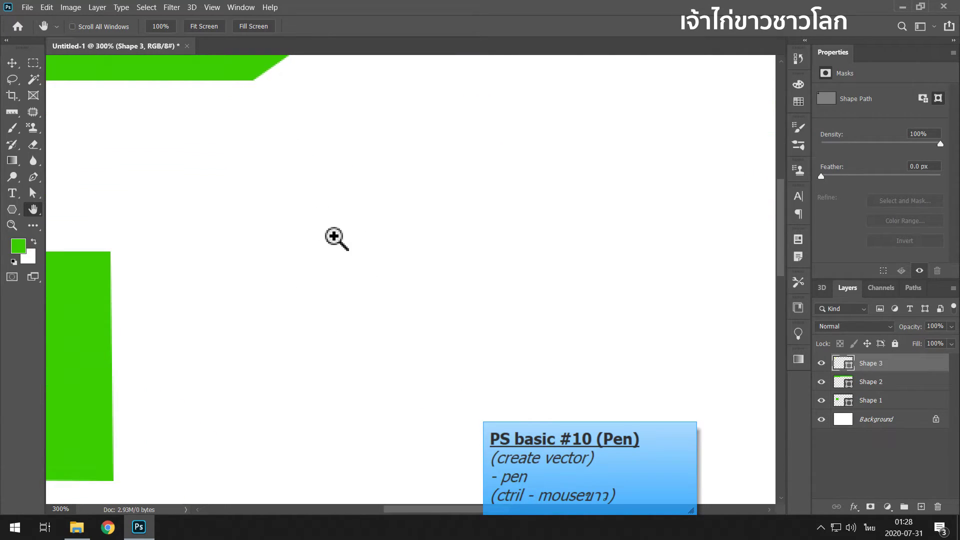
Zoom out to 200% and start a new yellow Shape 4 with the Pen
key("ctrl+minus")
left_click(32, 177)
right_click(33, 176)
left_click(85, 176)
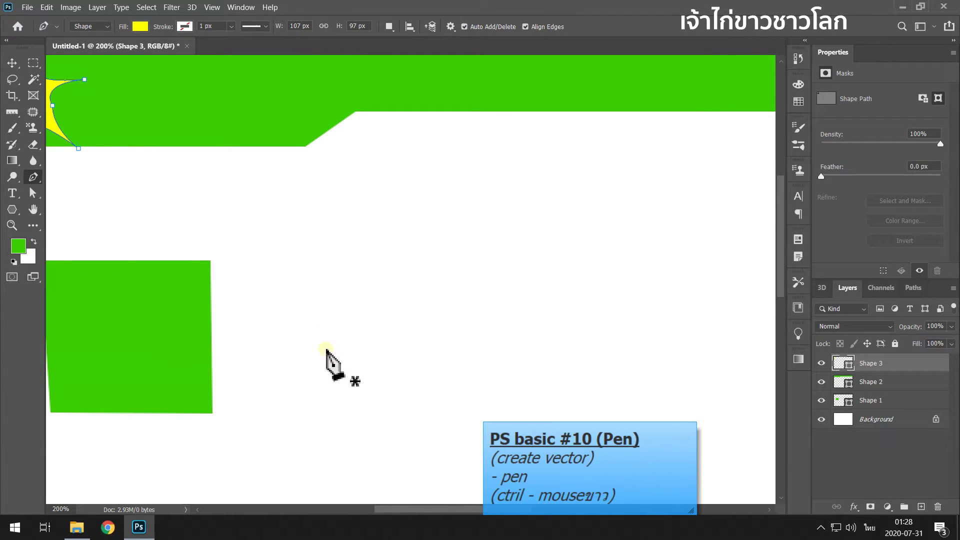
left_click(301, 344)
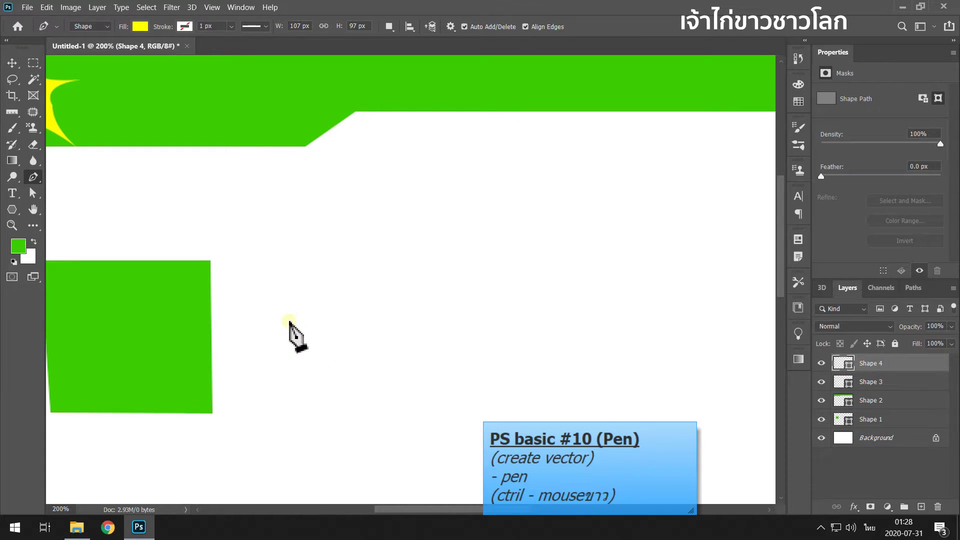
Place the yellow shape's first anchors as a zigzag of peaks across its top
left_click_drag(288, 320, 300, 345)
left_click(314, 294)
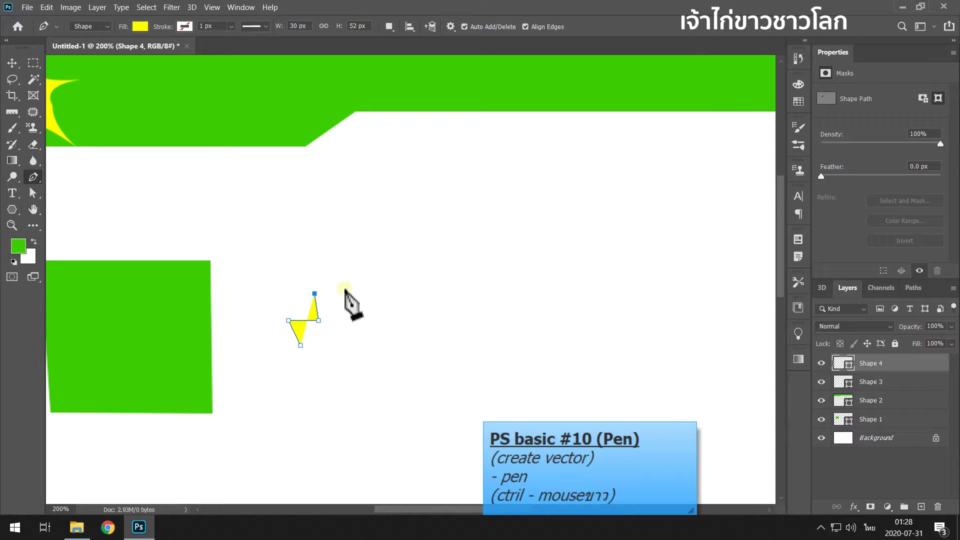
left_click(358, 272)
left_click(394, 286)
left_click(412, 269)
left_click(443, 288)
left_click(469, 272)
left_click(490, 292)
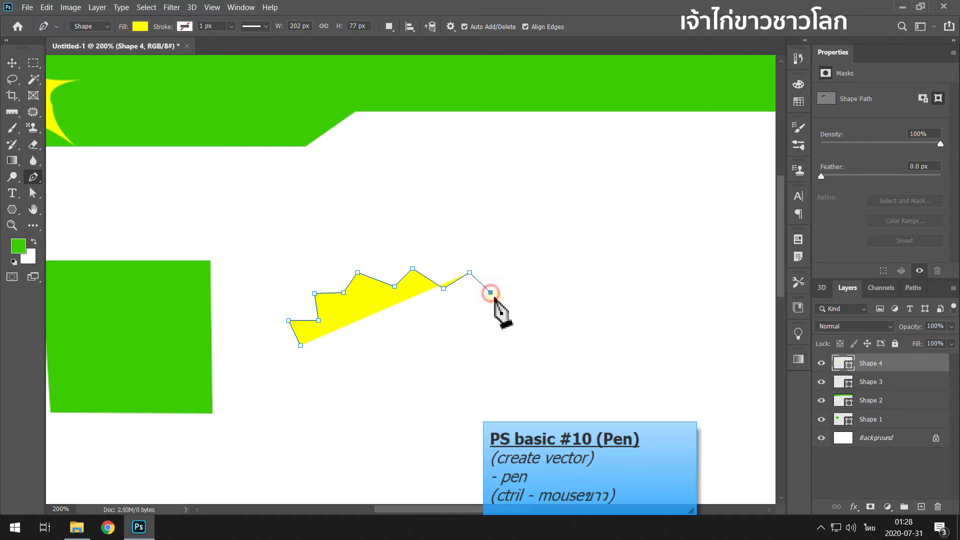
left_click(533, 293)
Add anchors down the right side and along the bottom, closing the outline at its start
left_click(544, 318)
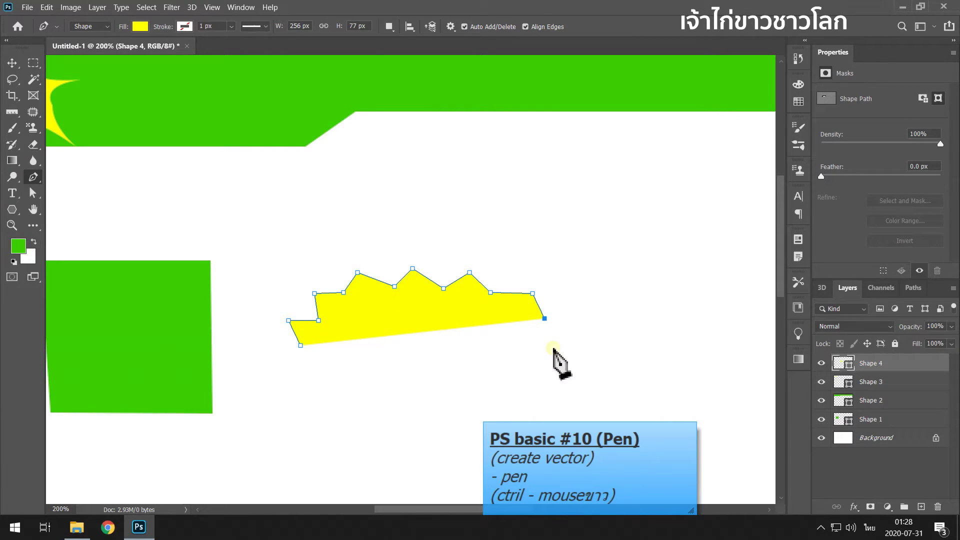
left_click(570, 338)
left_click(542, 352)
left_click(545, 369)
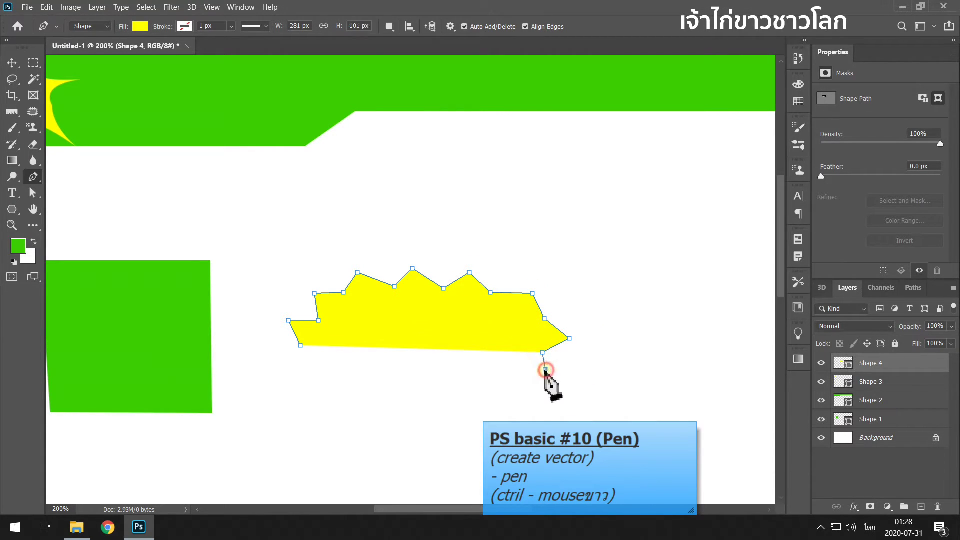
left_click(460, 370)
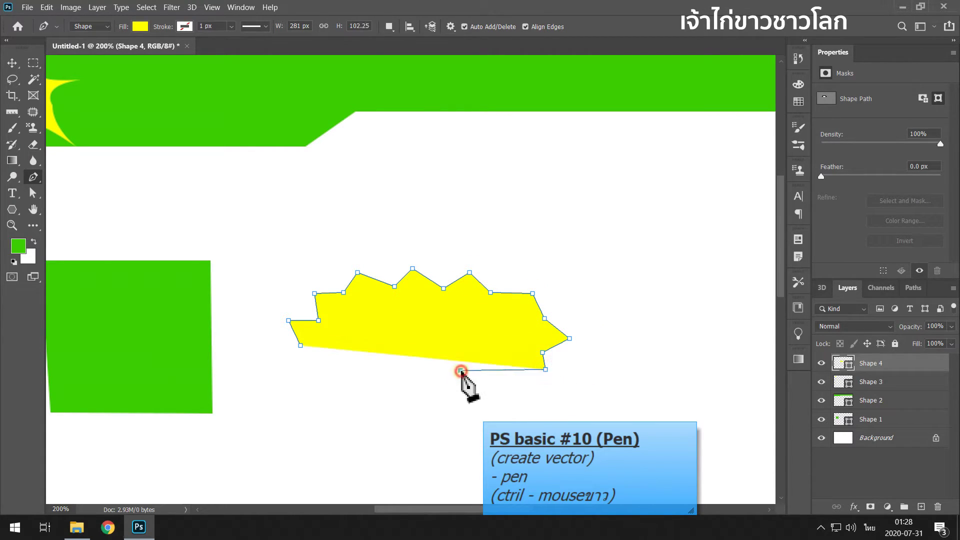
left_click(324, 371)
left_click(301, 345)
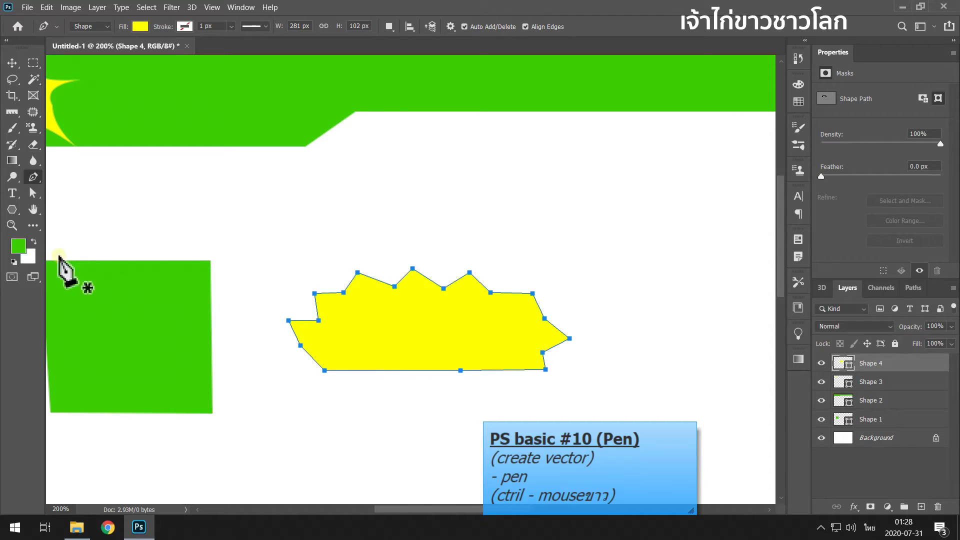
right_click(32, 180)
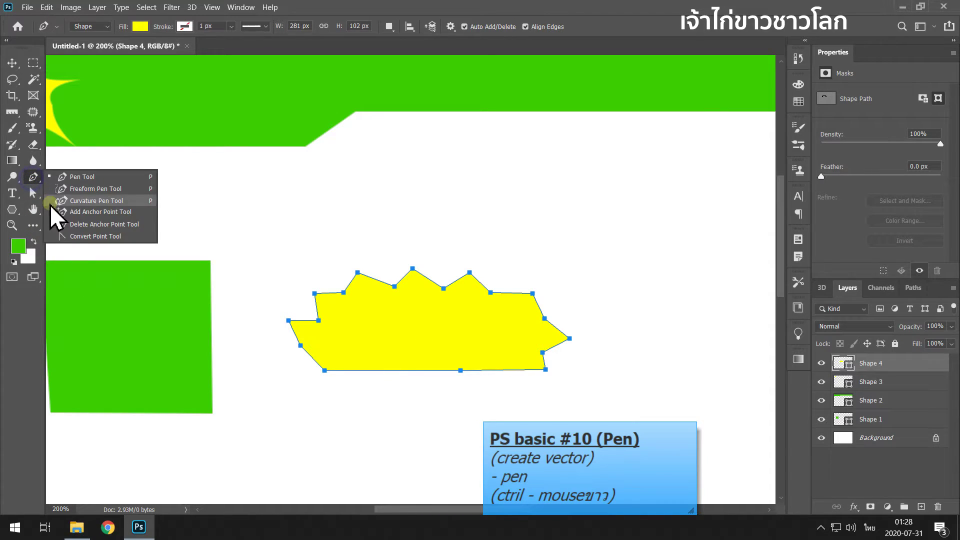
left_click(65, 236)
Drag handles from the left, upper-left, peak, right and lower-left anchors into smooth scalloped bumps
left_click_drag(288, 320, 294, 308)
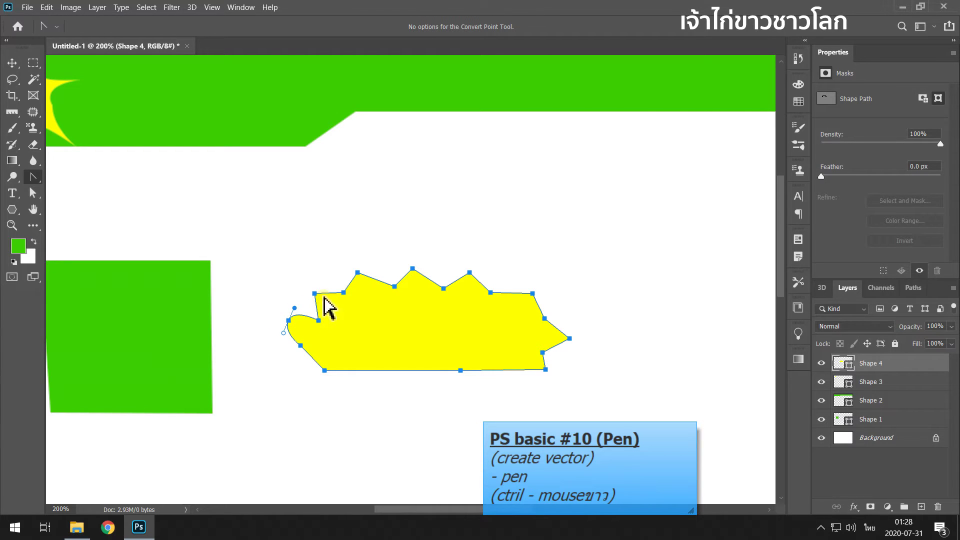
left_click_drag(314, 294, 379, 270)
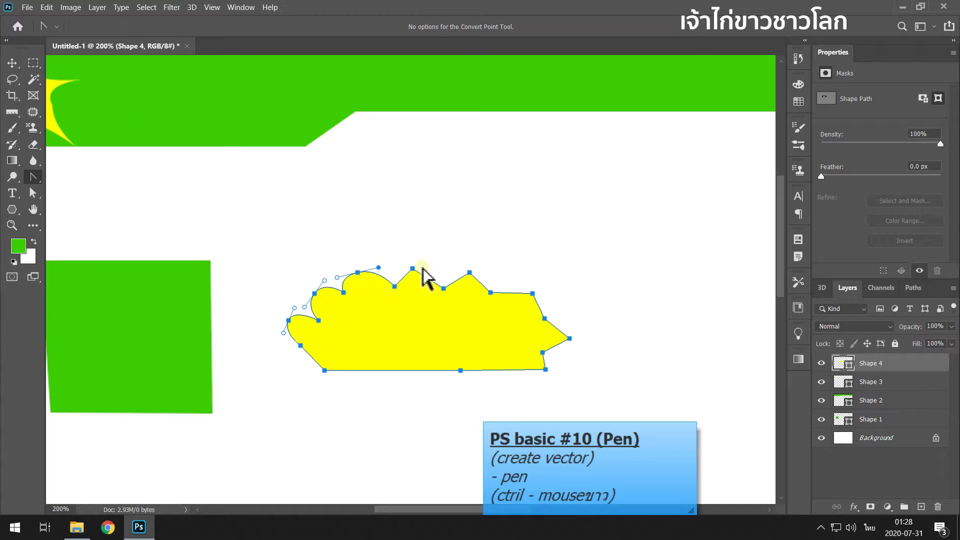
mouse_move(412, 269)
left_mouse_down()
mouse_move(487, 275)
mouse_move(552, 307)
left_mouse_up()
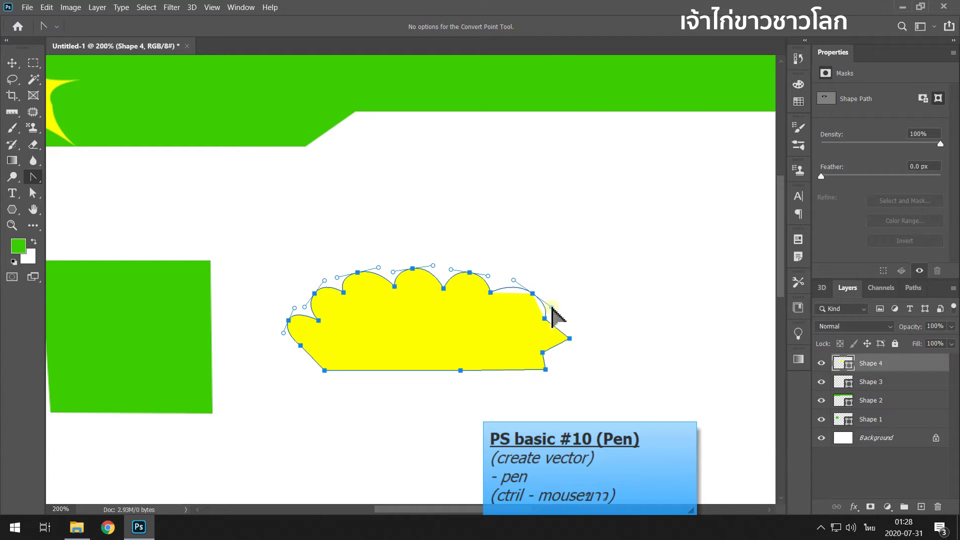
left_click_drag(569, 340, 536, 364)
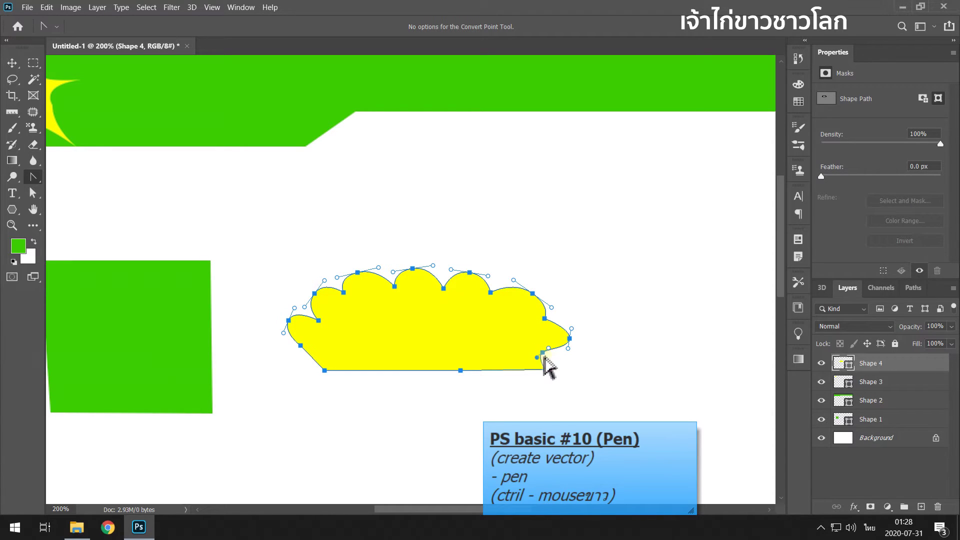
mouse_move(300, 346)
left_mouse_down()
mouse_move(299, 336)
mouse_move(285, 348)
mouse_move(297, 363)
left_mouse_up()
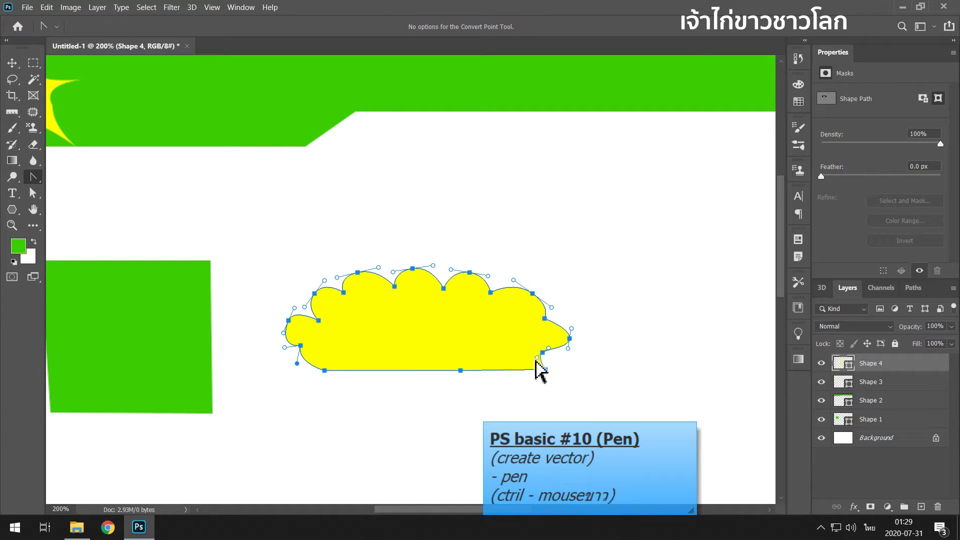
Restore the lower-right anchor as a sharp corner
left_click(542, 355)
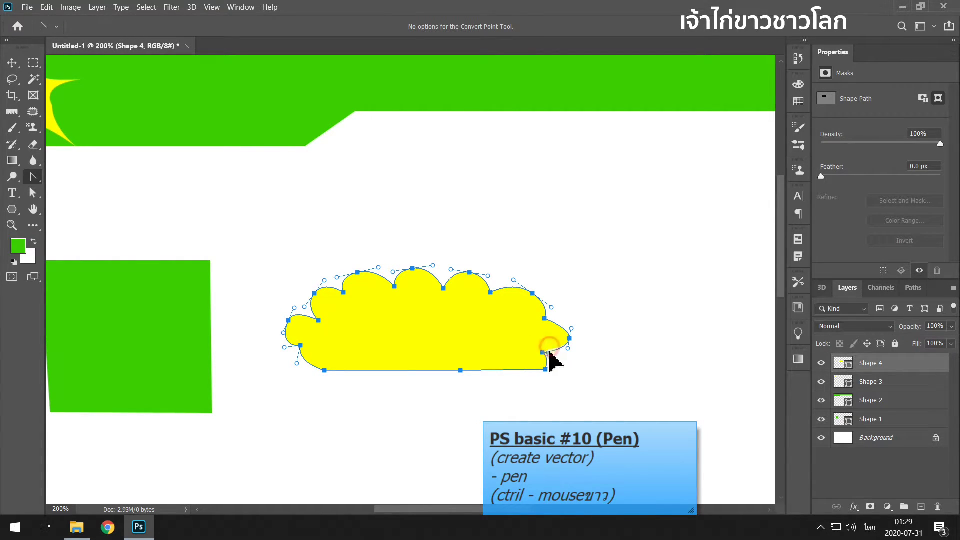
right_click(30, 175)
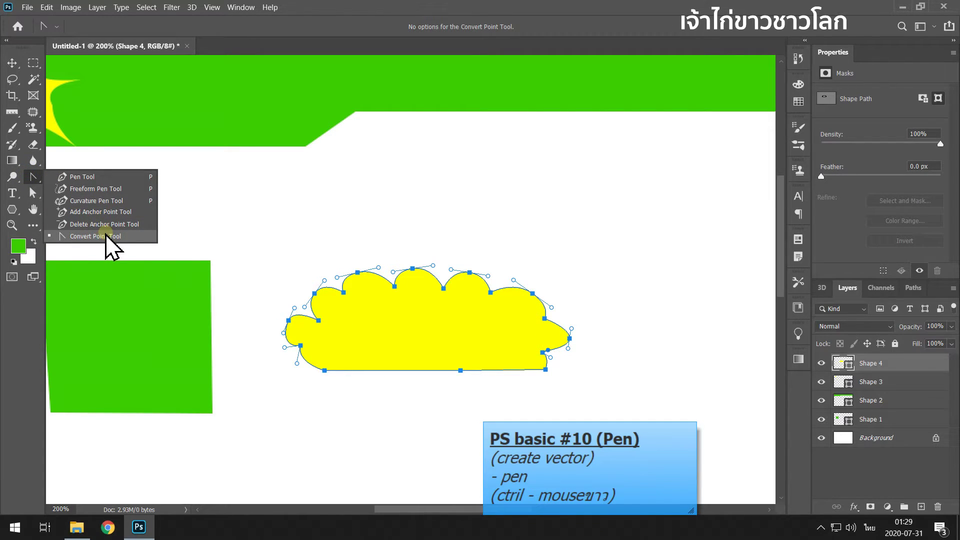
left_click(106, 236)
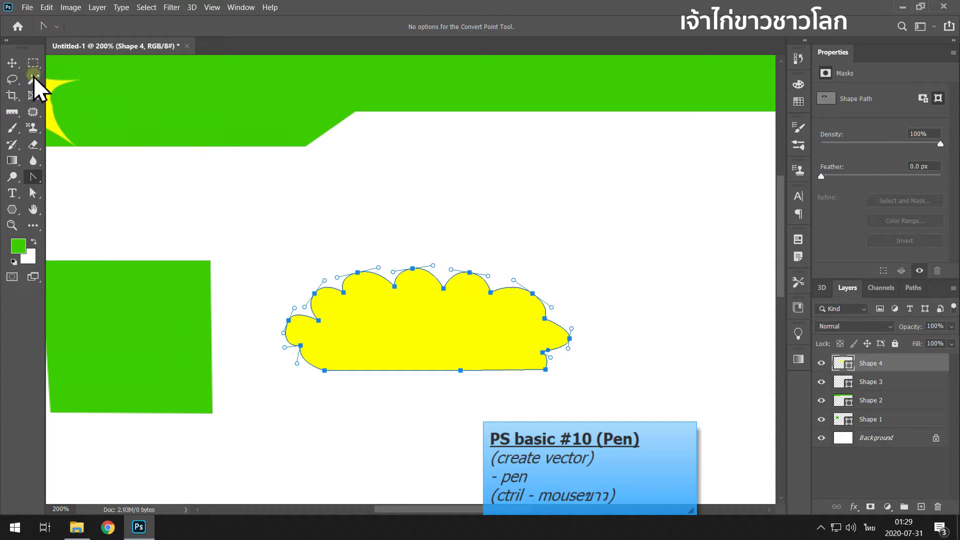
left_click(12, 64)
left_click(33, 177)
right_click(33, 177)
Return to the Pen Tool and deselect the cloud's path outline
left_click(68, 176)
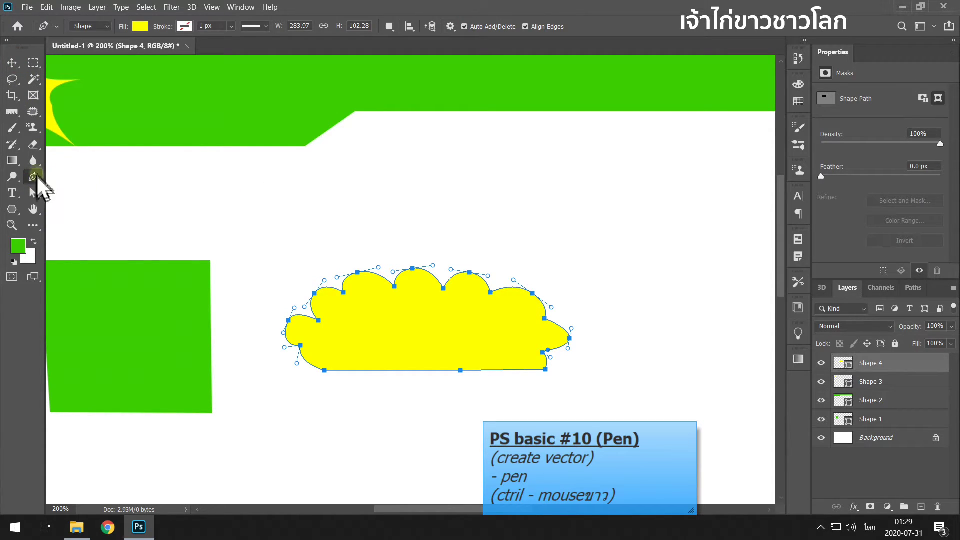
right_click(35, 178)
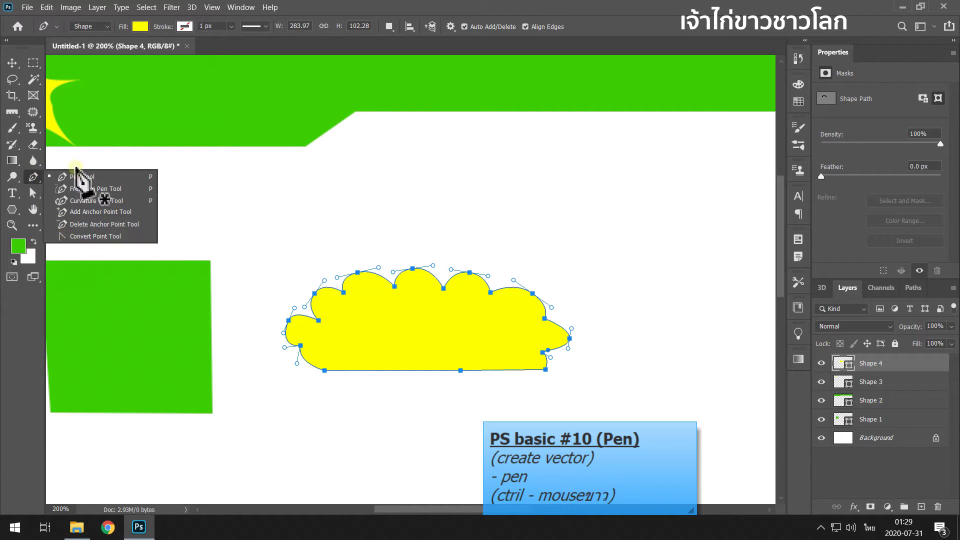
left_click(80, 176)
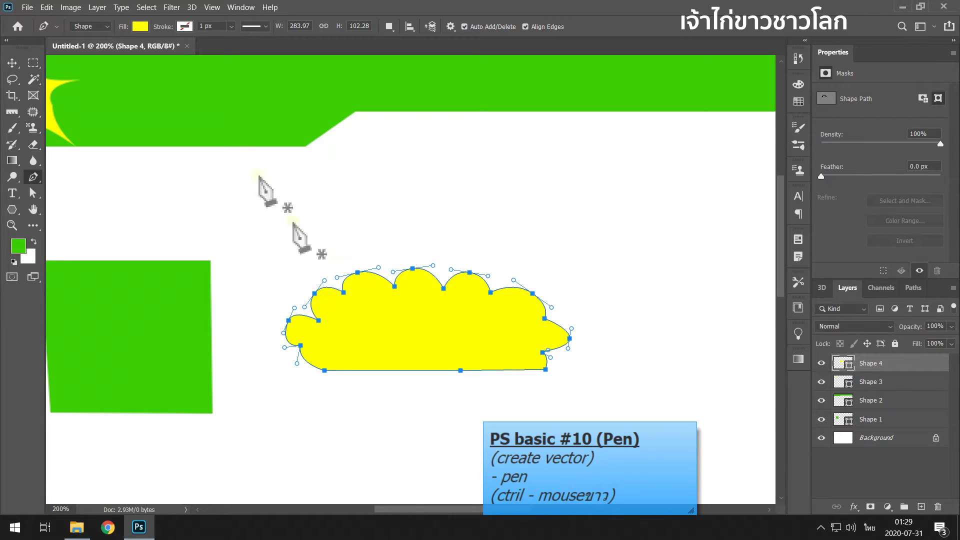
key("Return")
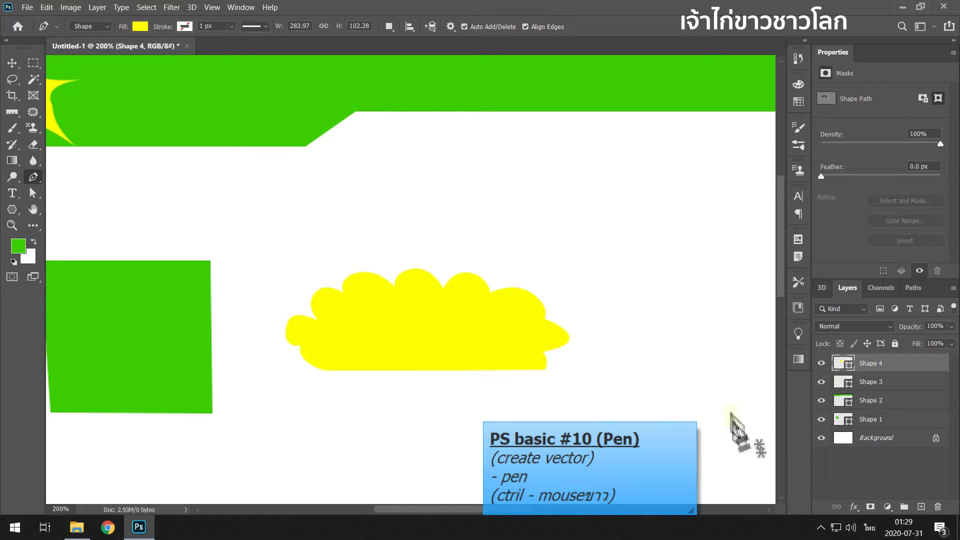
left_click_drag(880, 344, 885, 352)
left_click_drag(451, 331, 769, 359)
left_click_drag(525, 293, 538, 344)
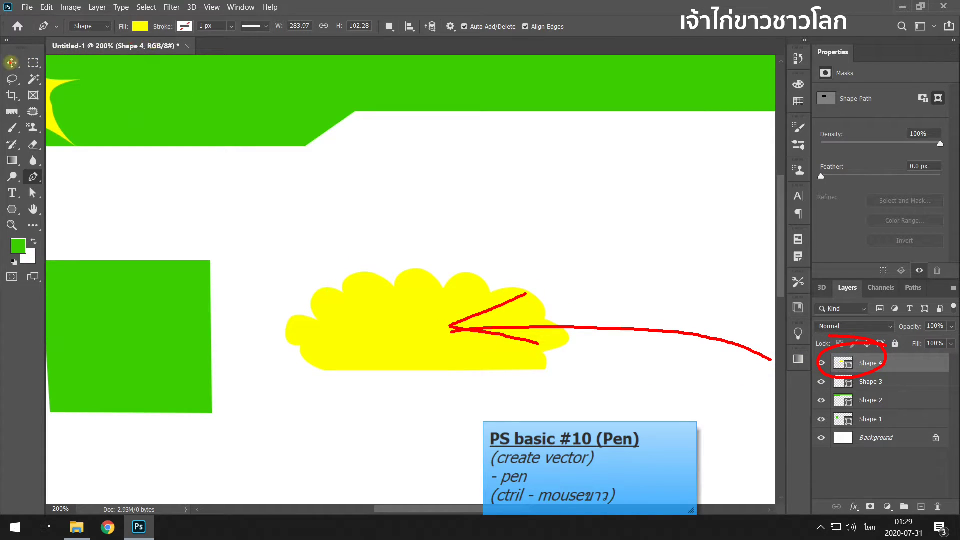
key("Escape")
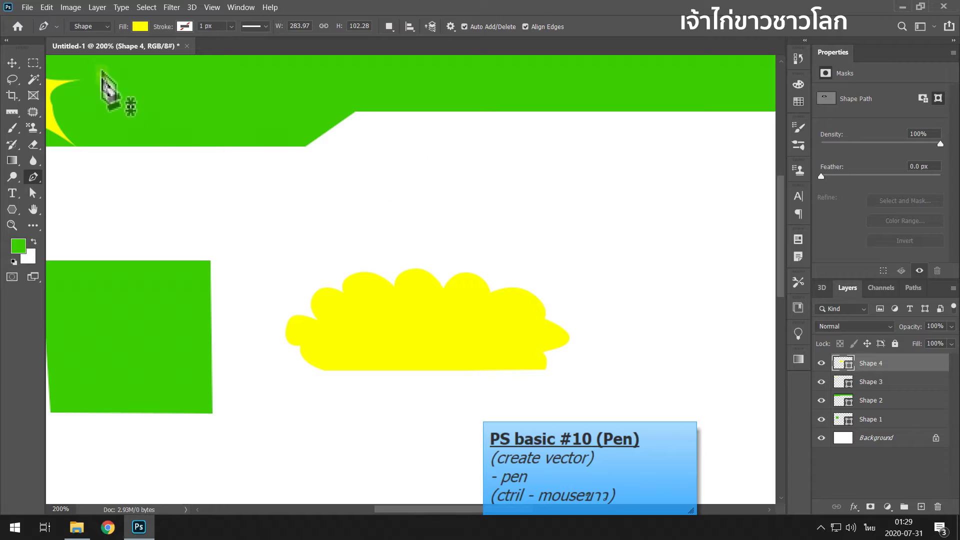
Set the cloud shape's fill to blue and place a new anchor above it
left_click(140, 26)
left_click(196, 92)
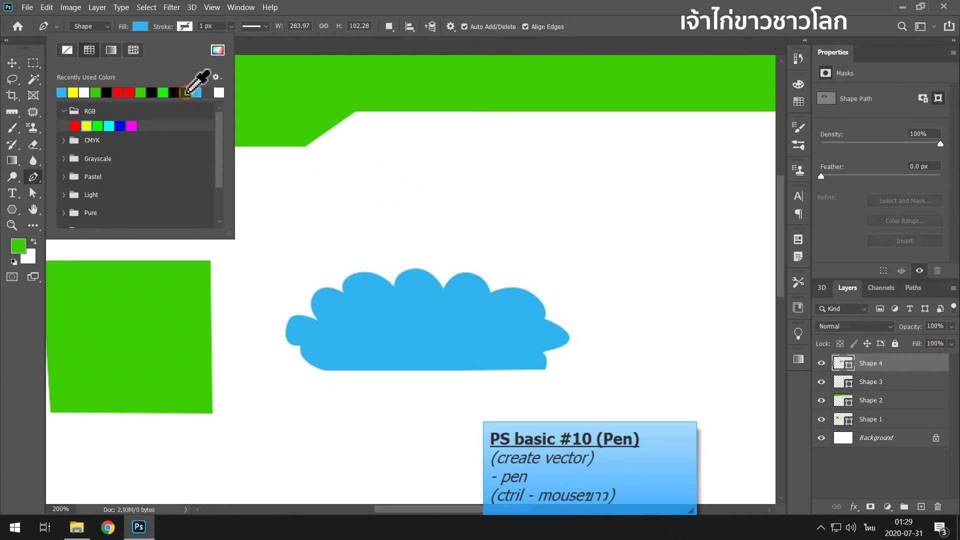
left_click(389, 232)
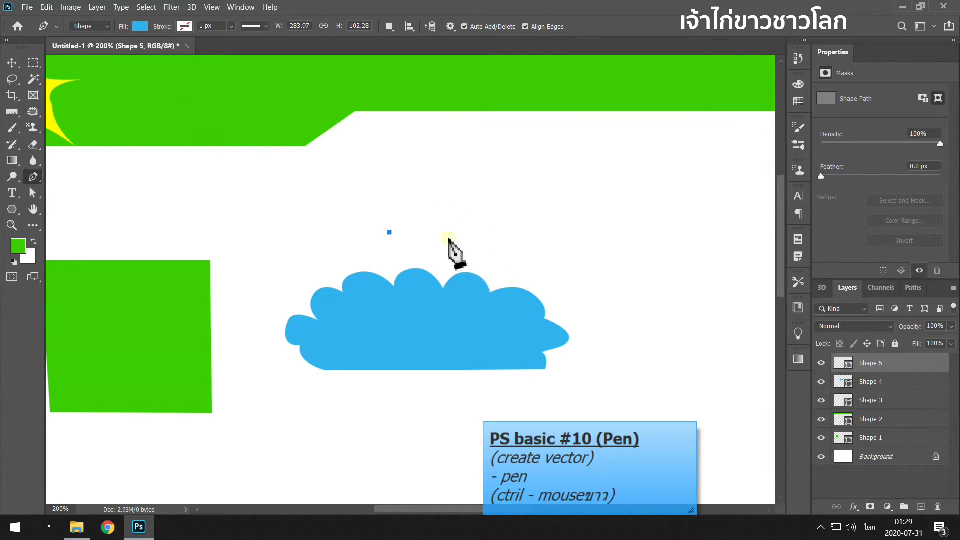
Add two anchors for a trial blue triangle, then undo it and its layer
left_click(542, 219)
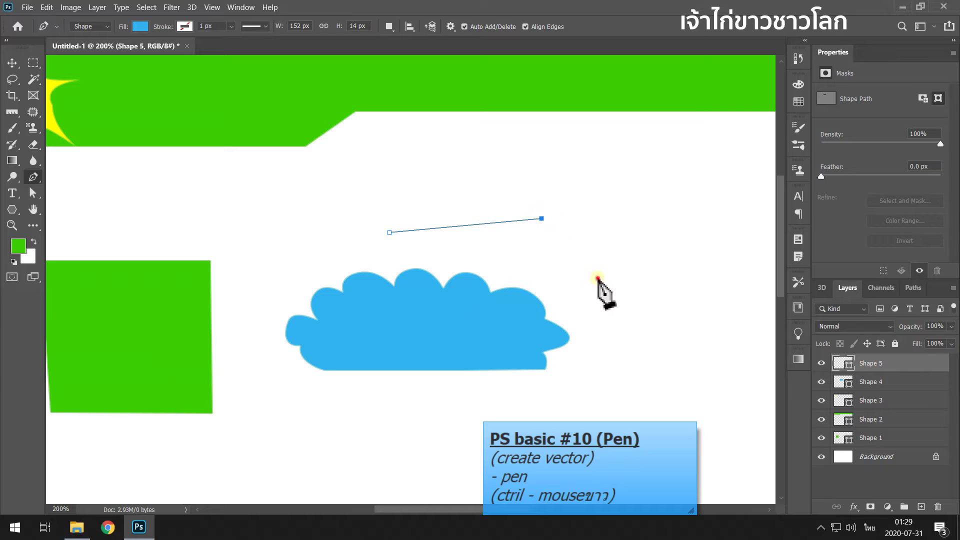
left_click(597, 277)
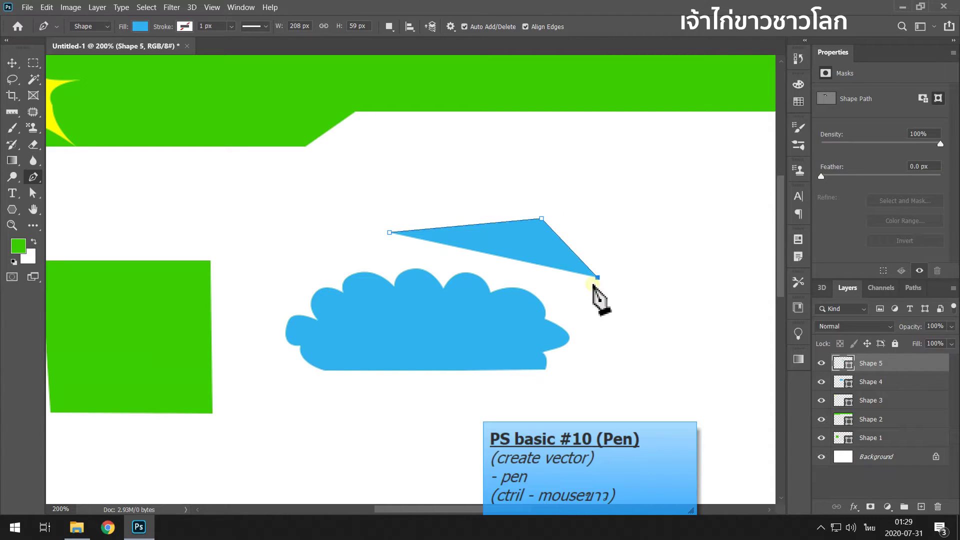
key("ctrl+z")
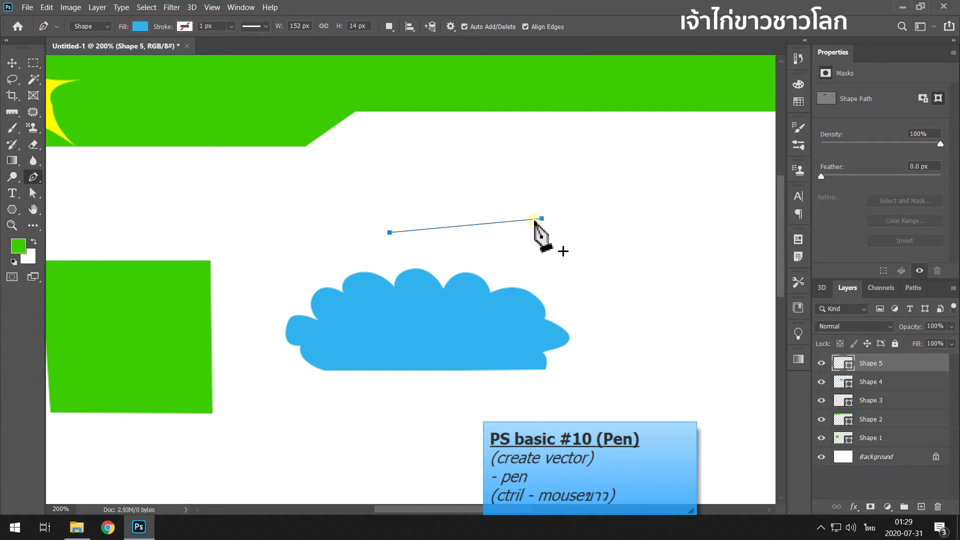
key("ctrl+z")
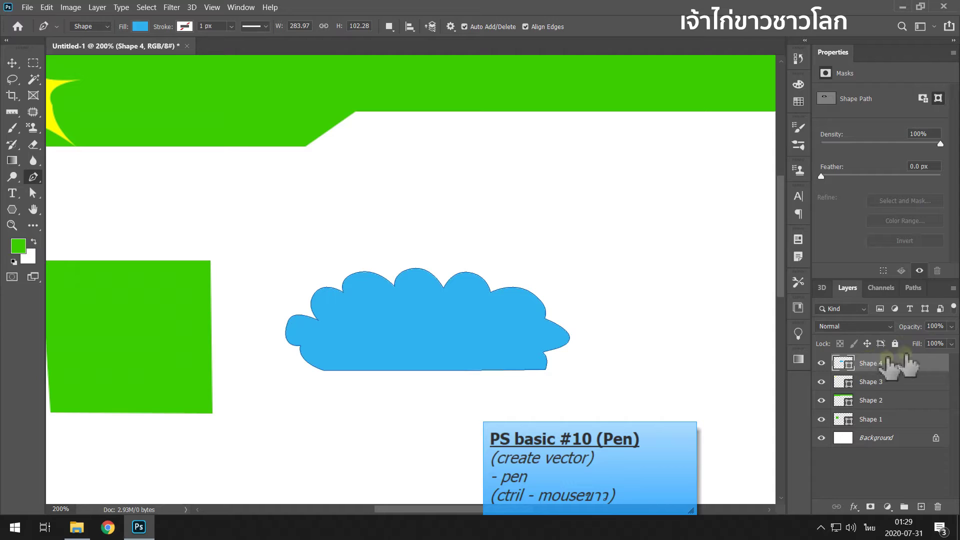
Draw a second trial triangle right of the cloud and undo it with Ctrl+Z
left_click(580, 231)
left_click(620, 317)
left_click(691, 276)
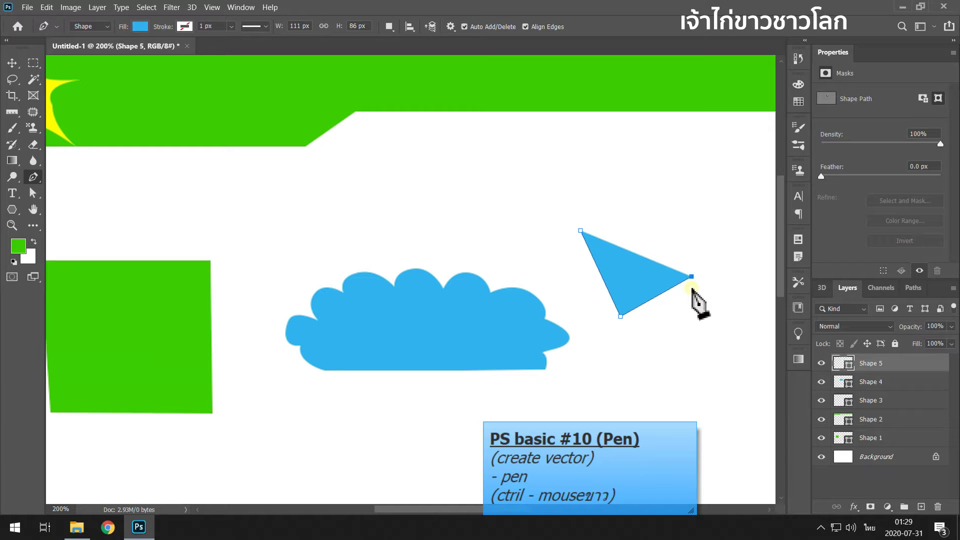
key("ctrl+z")
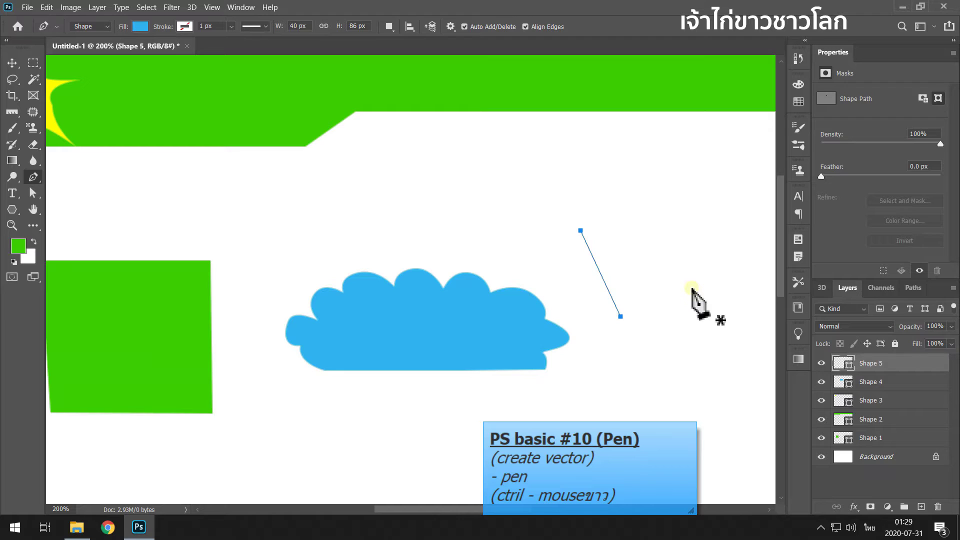
key("ctrl+z")
key("ctrl+z")
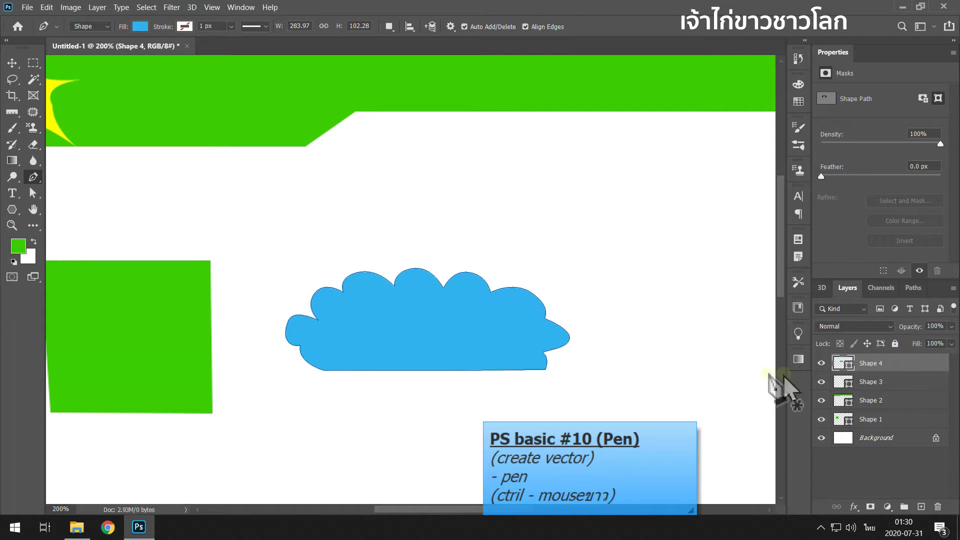
Try a third triangle, undo it and its layer, and zoom out to the whole document
left_click_drag(597, 335, 535, 333)
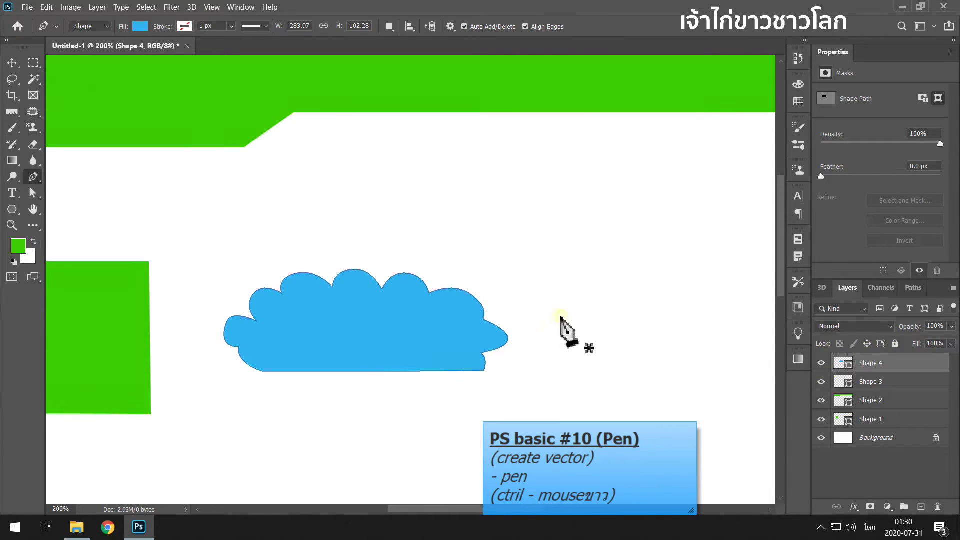
left_click(596, 253)
left_click(594, 319)
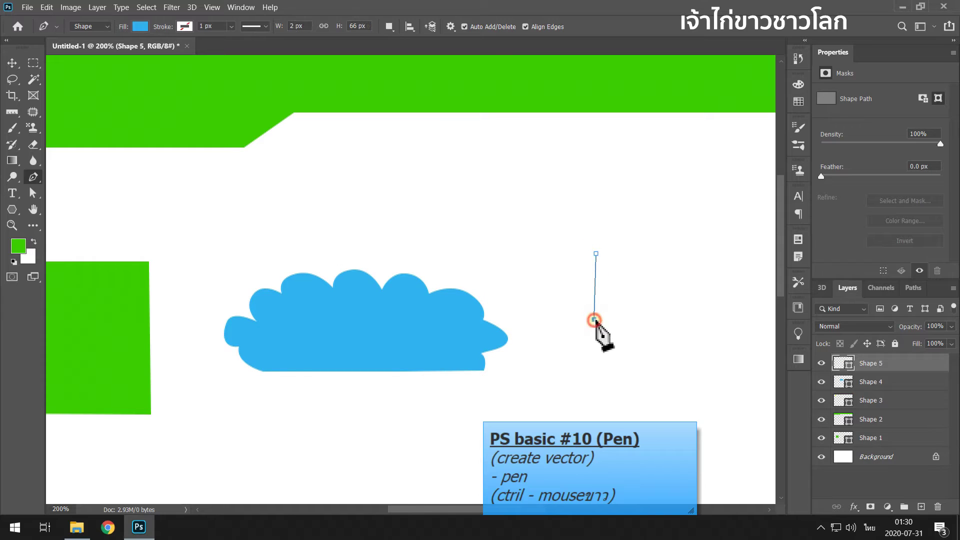
left_click(716, 312)
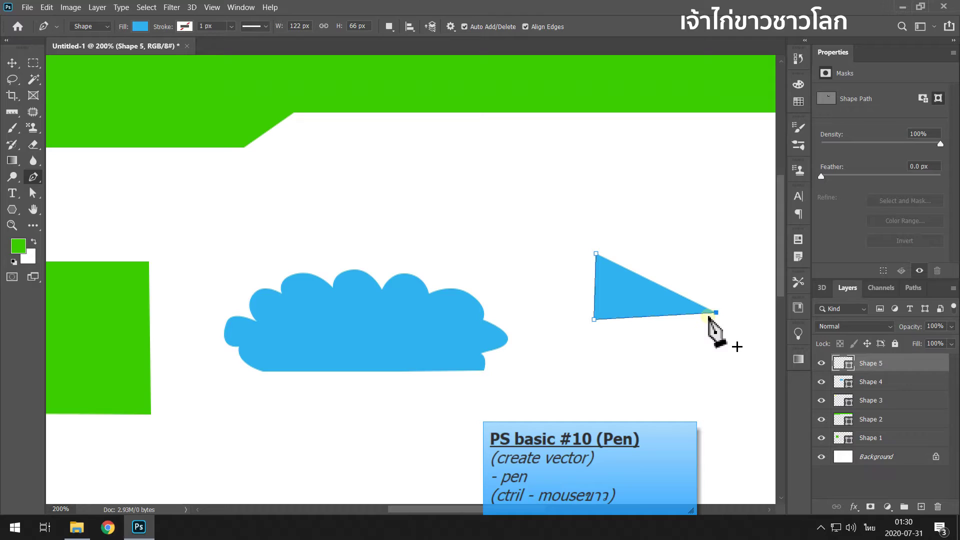
key("ctrl+z")
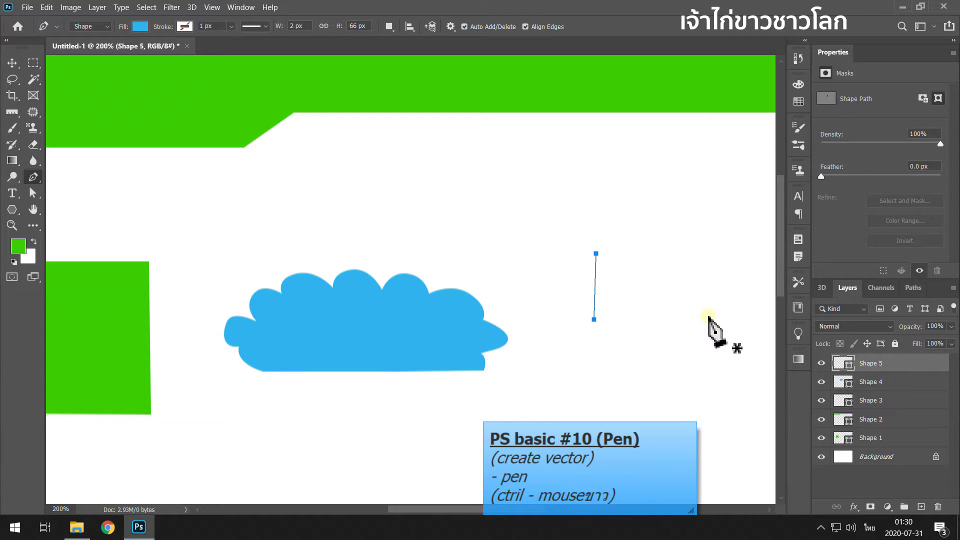
key("ctrl+z")
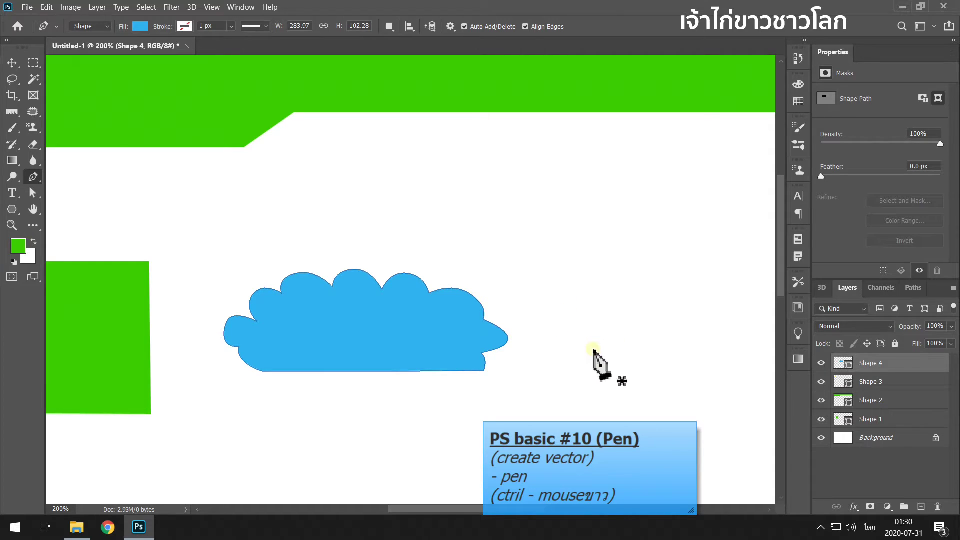
left_click_drag(611, 350, 567, 326)
key("ctrl+minus")
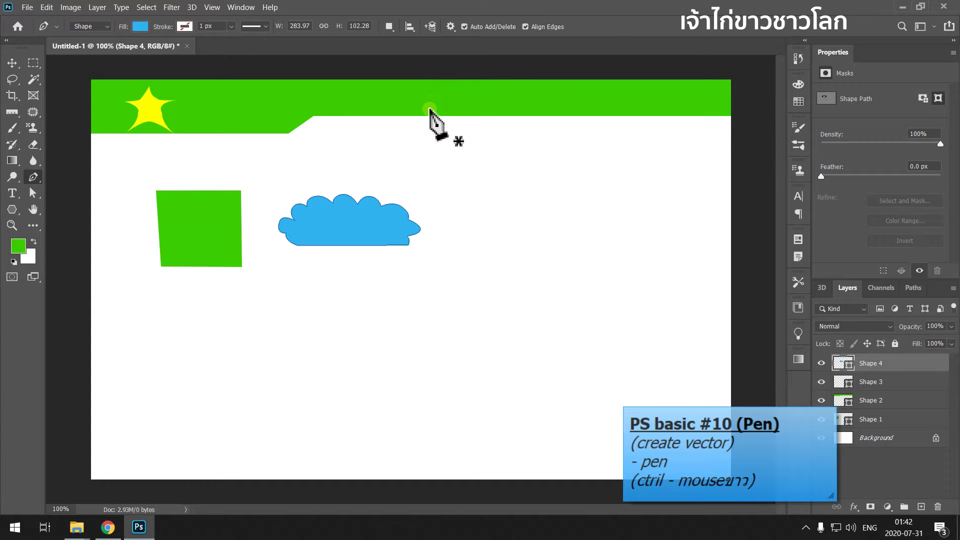
mouse_move(77, 527)
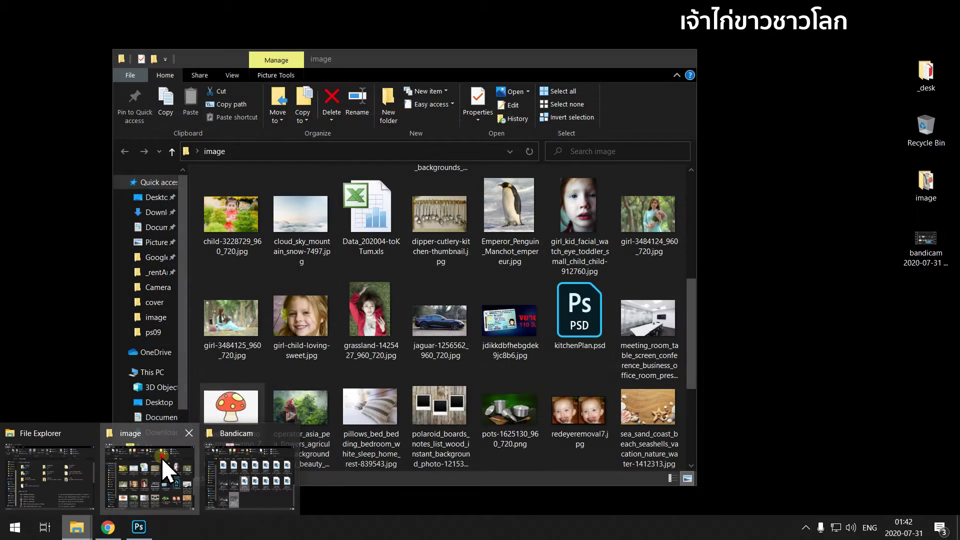
Bring up the image folder in File Explorer and drag the mushroom cartoon image into Photoshop
left_click(161, 458)
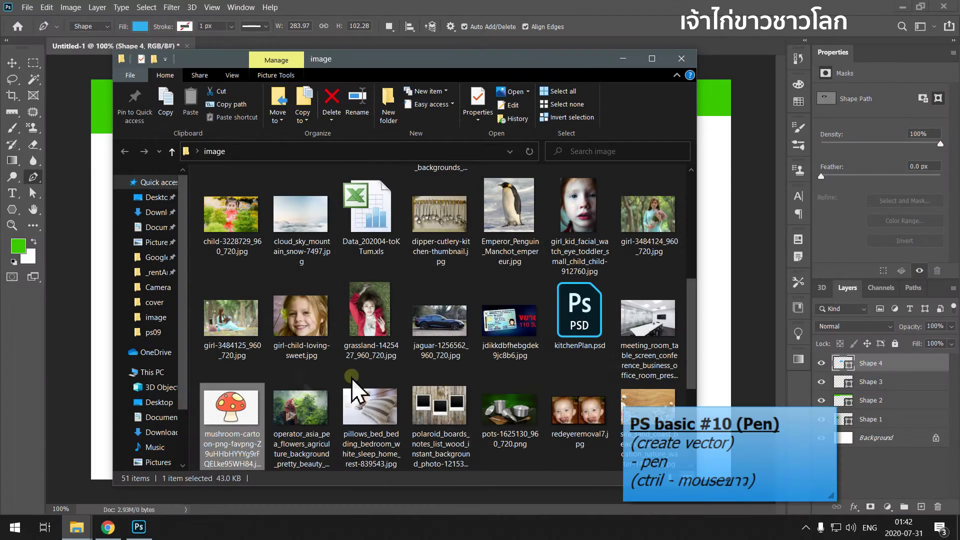
left_click(240, 410)
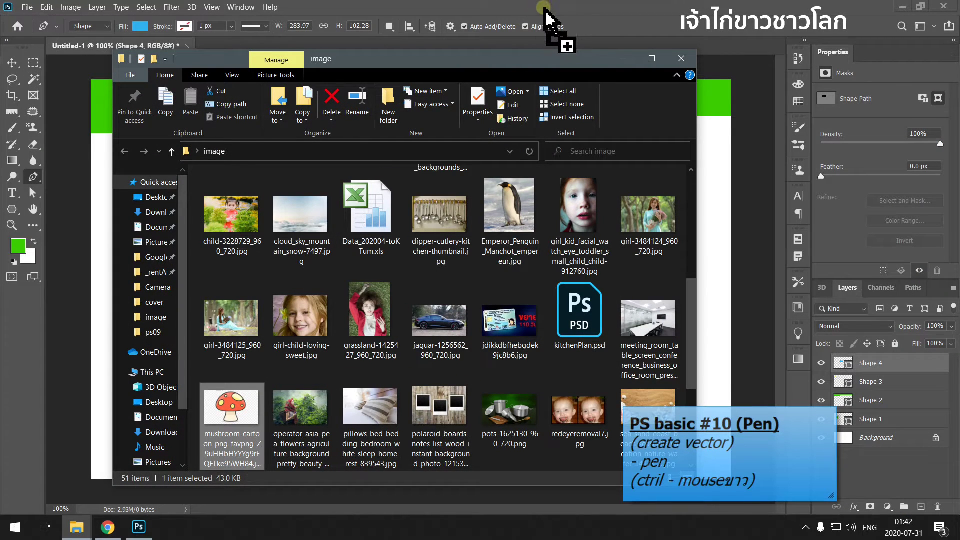
left_click_drag(237, 407, 543, 15)
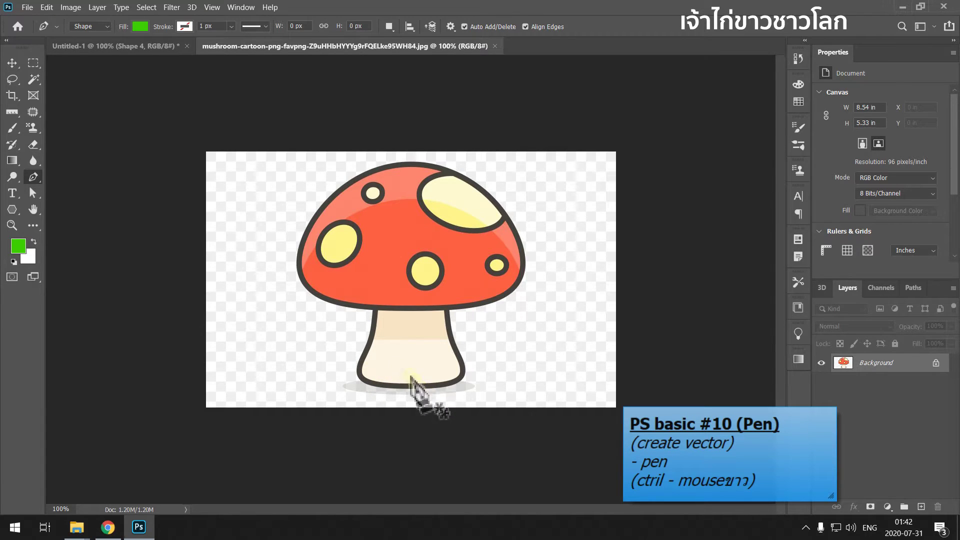
Place ten green Pen anchors around the mushroom's stem and cap, closing at the starting anchor
left_click(375, 310)
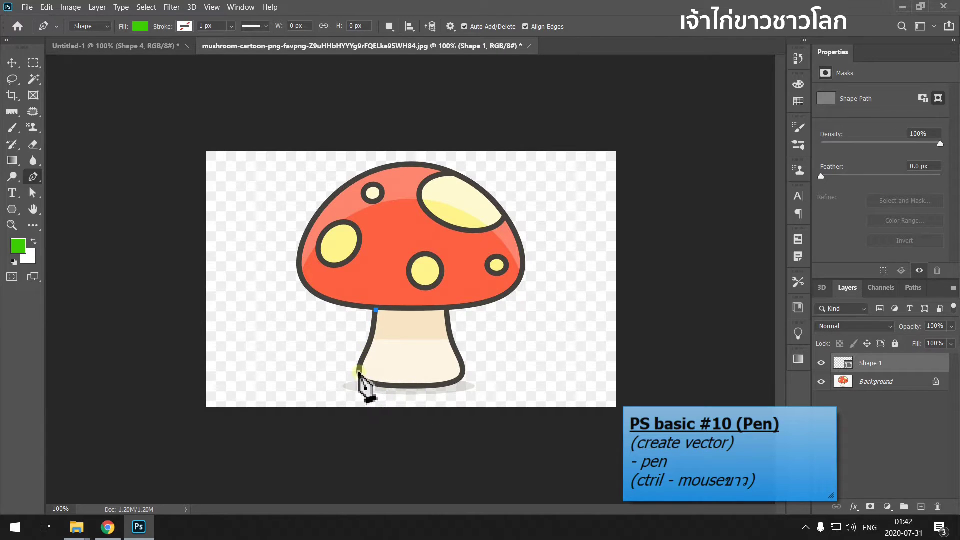
left_click(461, 383)
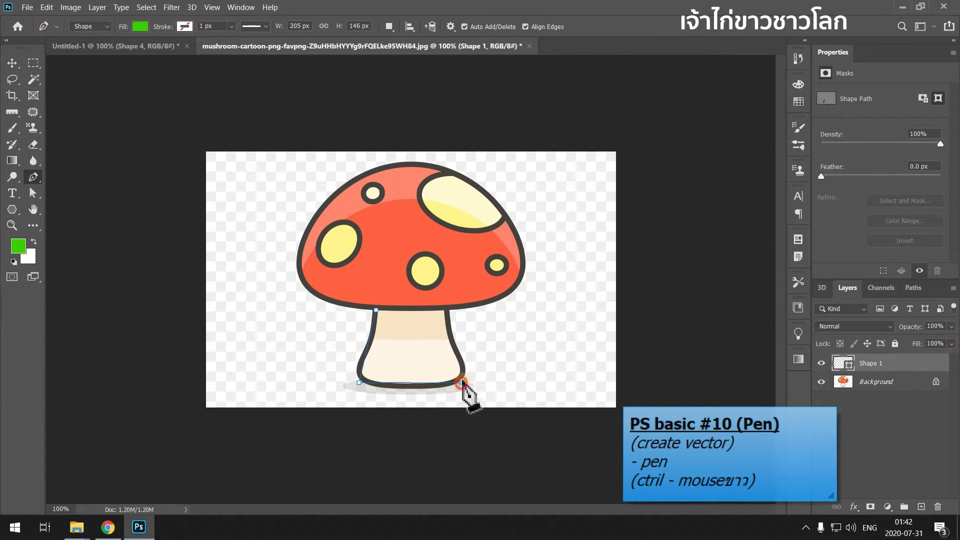
left_click(448, 310)
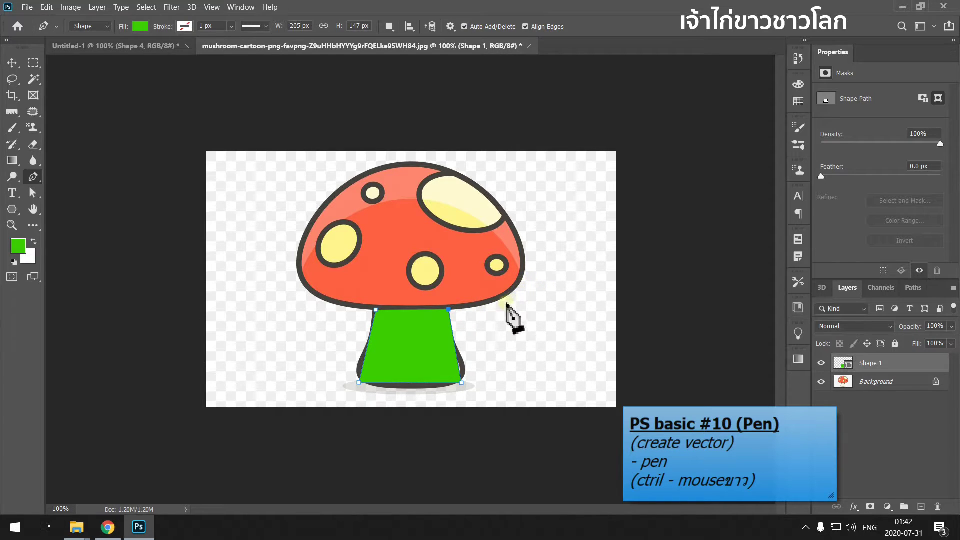
left_click(499, 303)
left_click(525, 264)
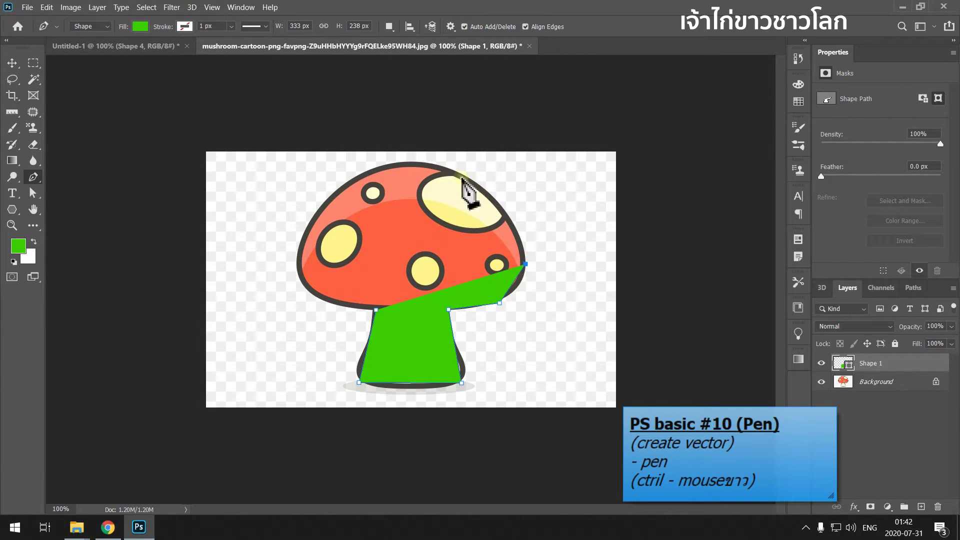
left_click(478, 188)
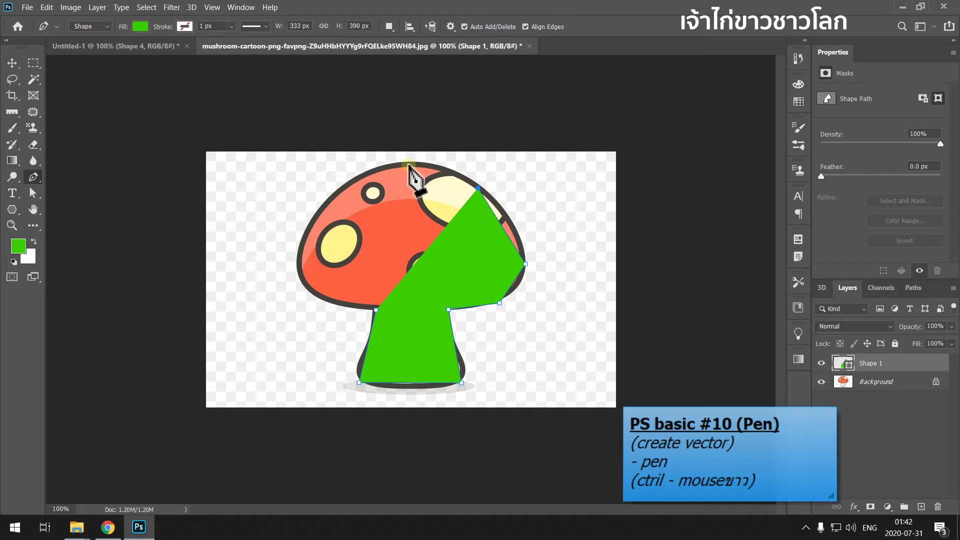
left_click(408, 165)
left_click(333, 198)
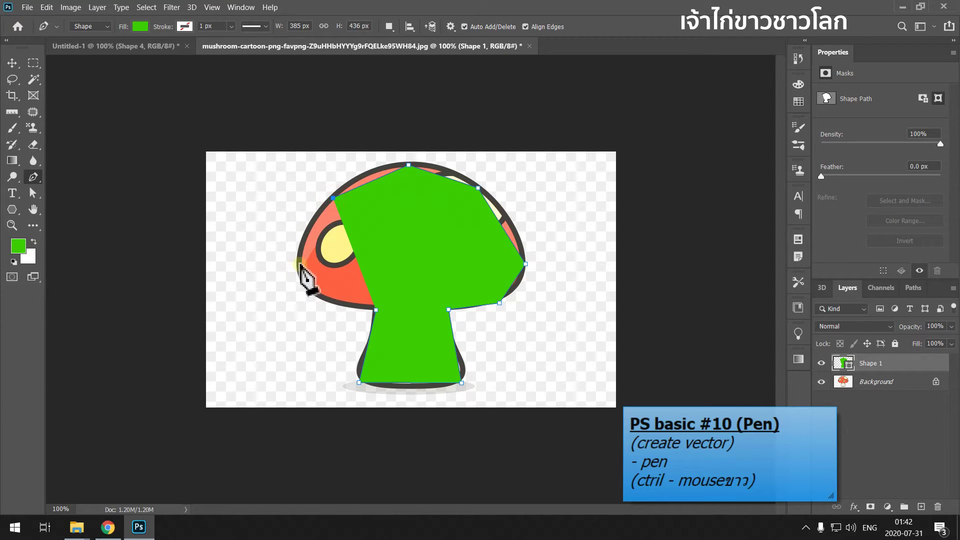
left_click(300, 265)
left_click(333, 305)
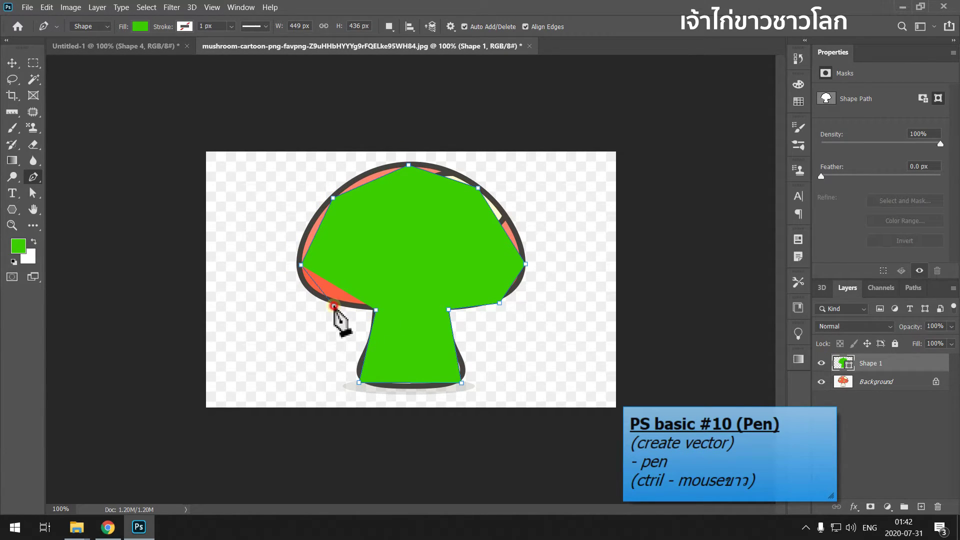
left_click(375, 310)
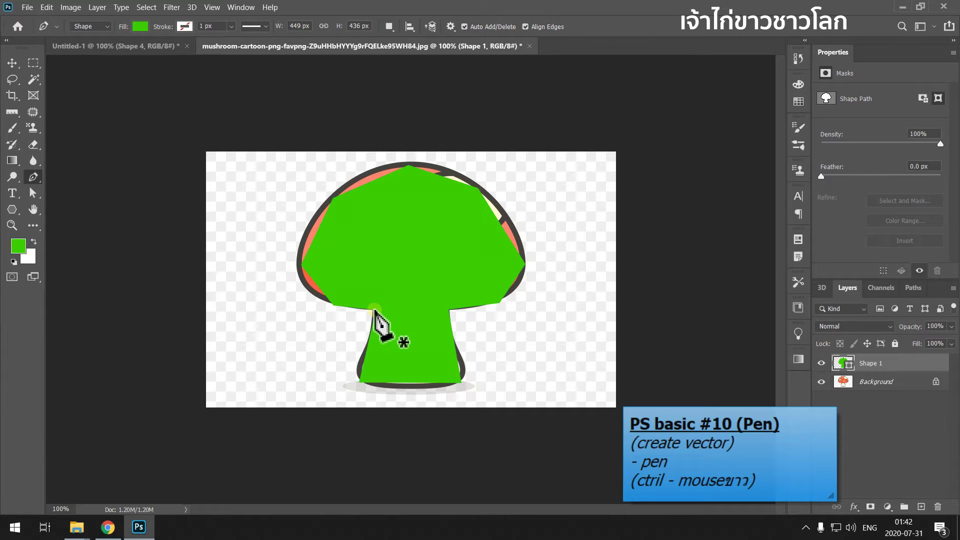
right_click(33, 177)
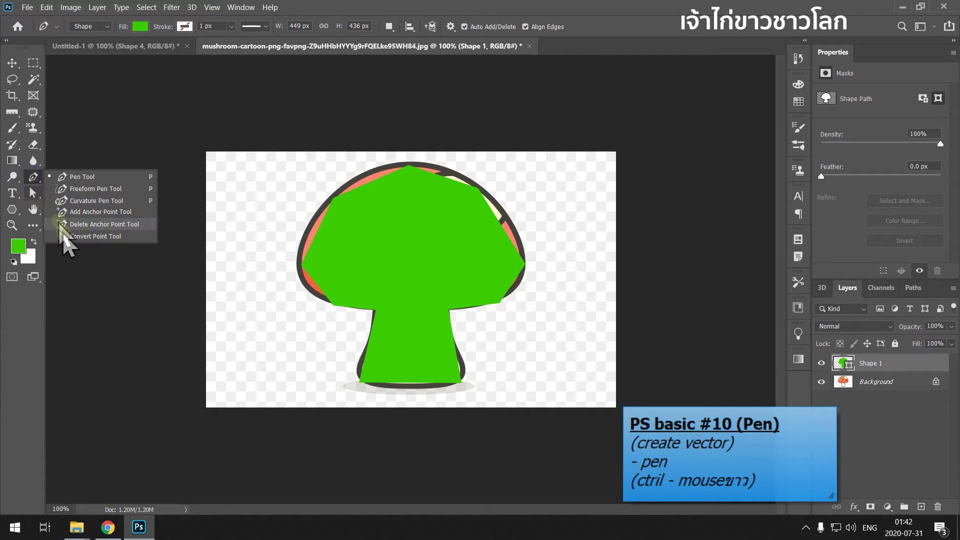
With Convert Point, curve the cap's left edge, upper-left corner and top
left_click(65, 236)
left_click(302, 265)
left_click_drag(301, 265, 299, 293)
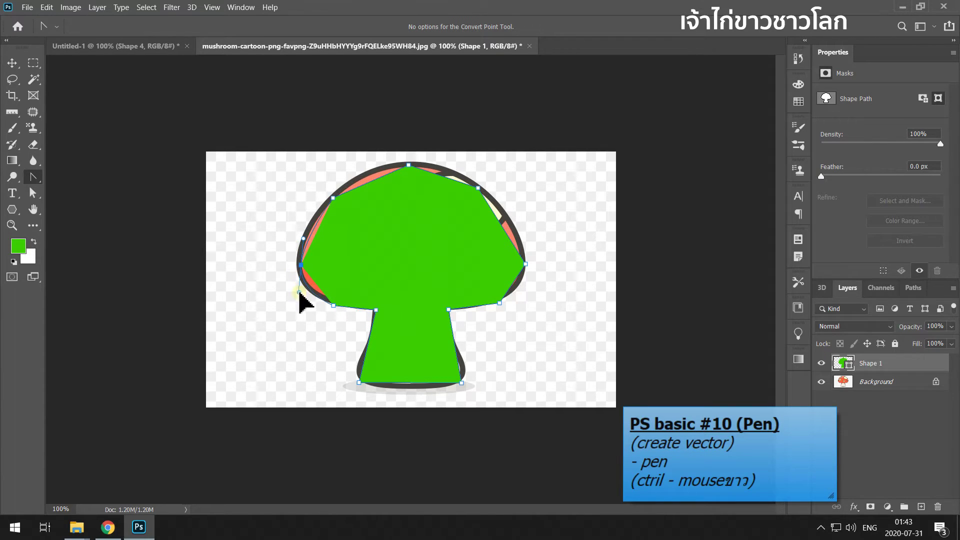
left_click_drag(334, 199, 321, 210)
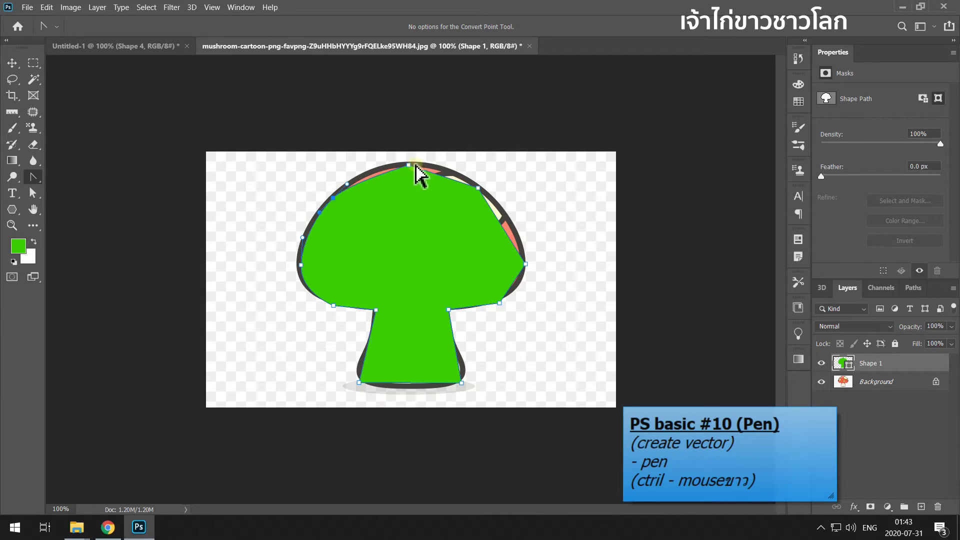
left_click_drag(409, 165, 352, 167)
Curve the cap's upper-right, right edge and underside, keep the stem junction sharp, and reselect the Pen
left_click_drag(479, 188, 460, 176)
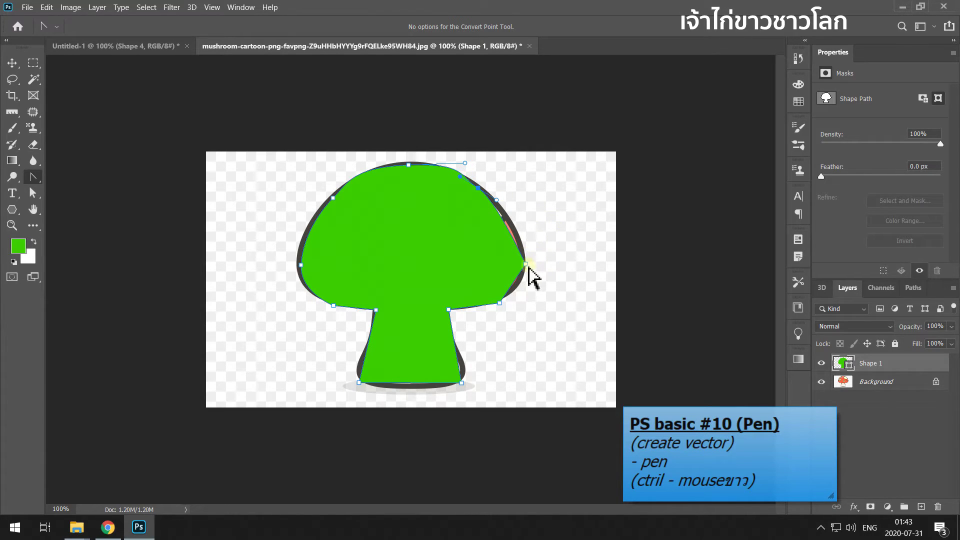
left_click_drag(525, 263, 527, 235)
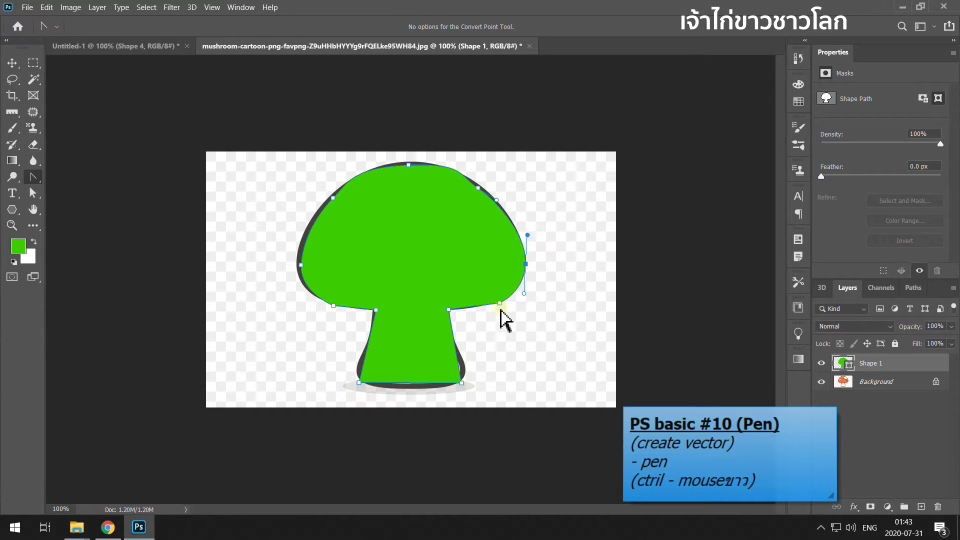
left_click_drag(499, 304, 491, 309)
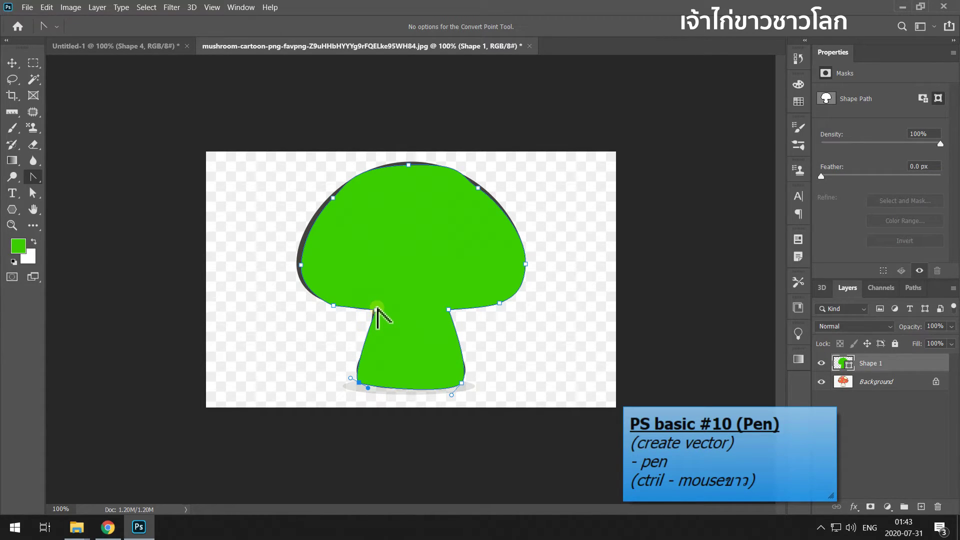
left_click(377, 307)
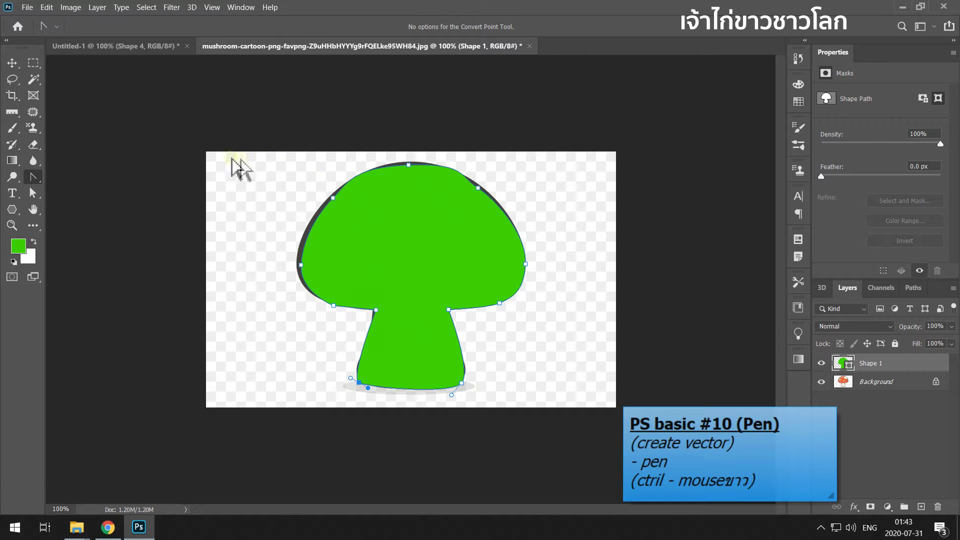
left_click(223, 159)
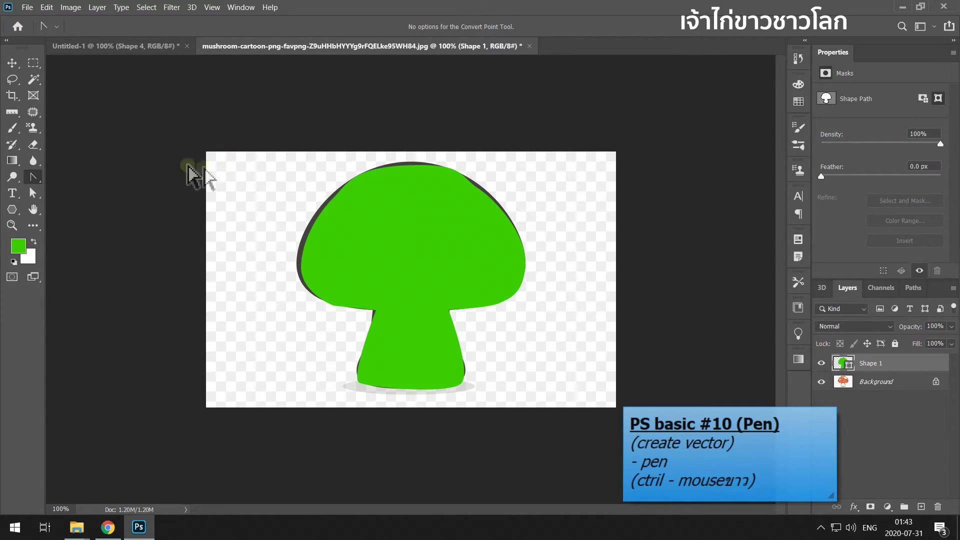
right_click(32, 178)
left_click(70, 177)
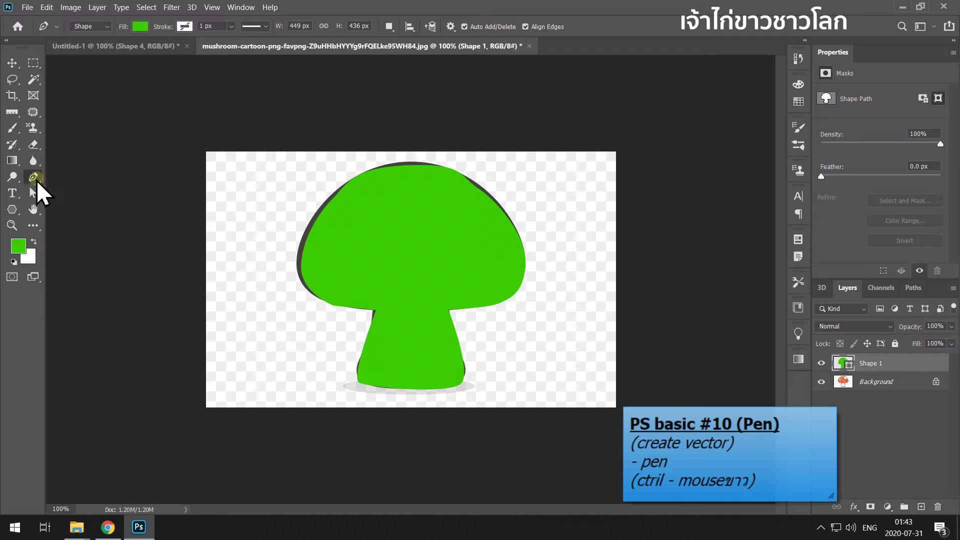
Give the Pen shape no fill and a 9.91 px cyan-blue stroke
left_click(140, 27)
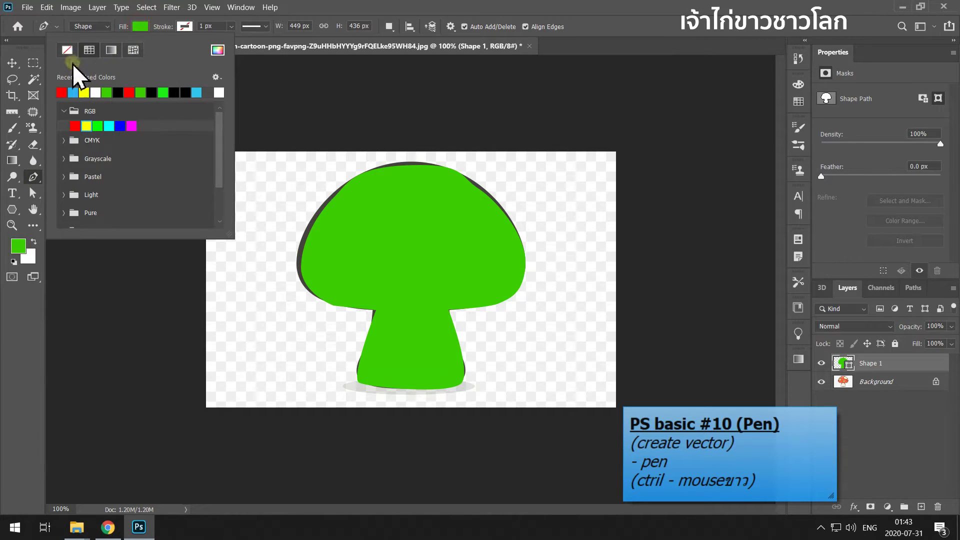
left_click(67, 51)
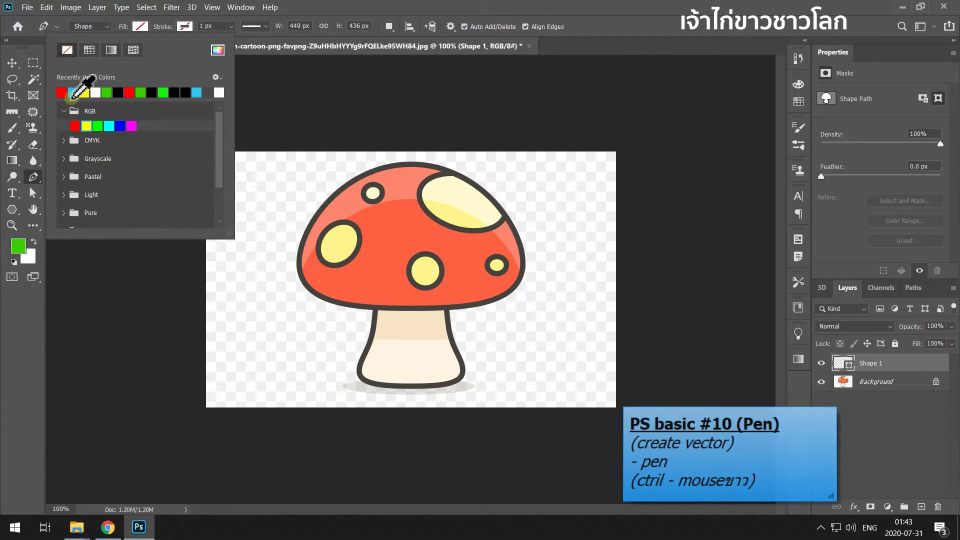
left_click(179, 25)
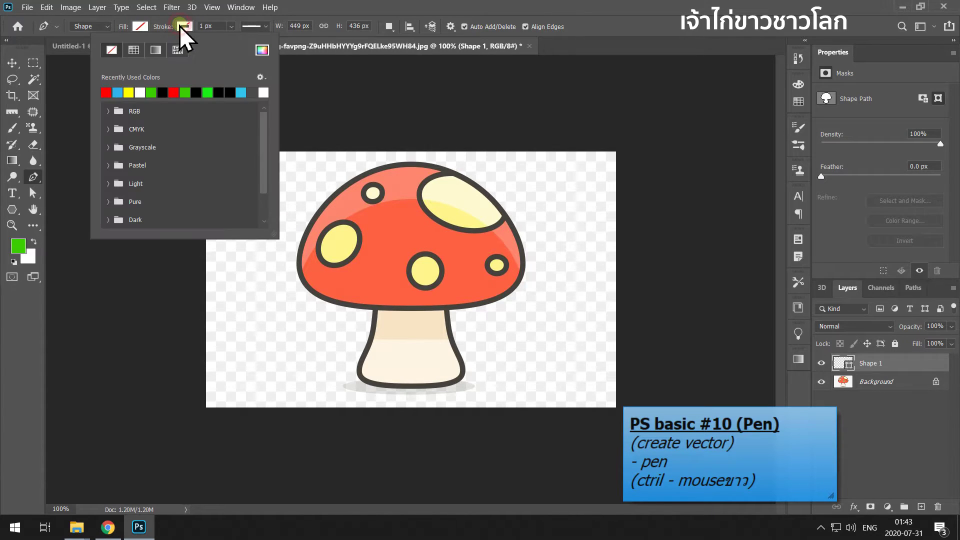
left_click(124, 93)
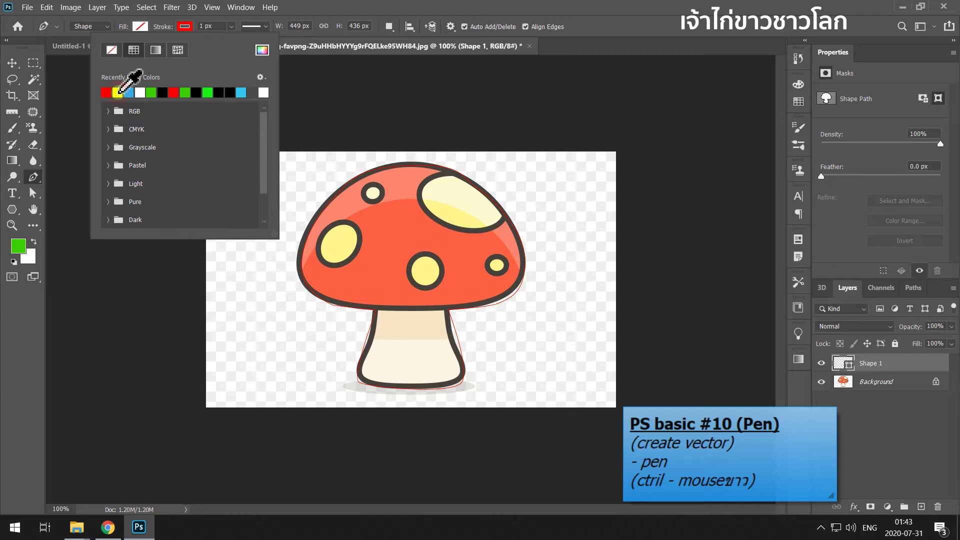
left_click(241, 93)
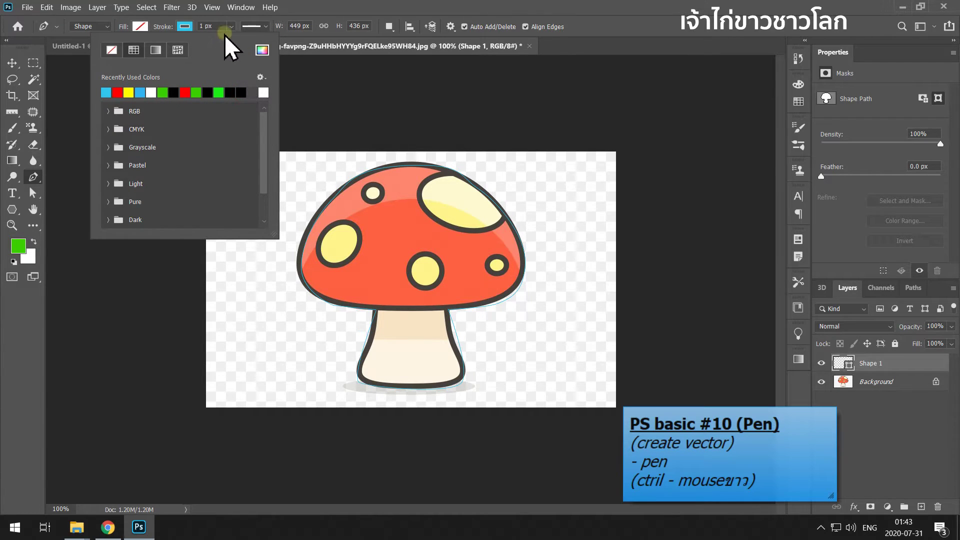
left_click(231, 26)
left_click_drag(232, 39, 241, 40)
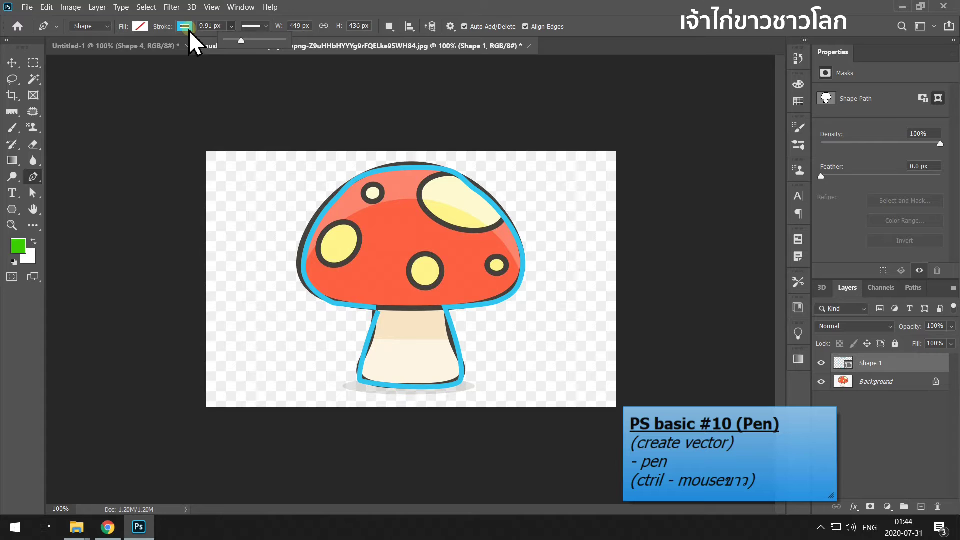
left_click(593, 2)
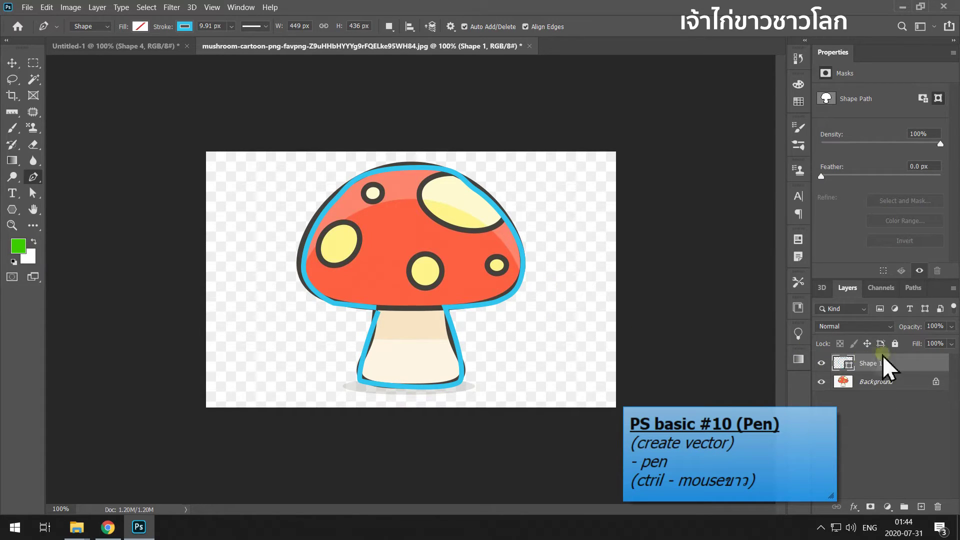
Delete the blue outline shape and start a new green path along the cap's lower-left edge
key("Delete")
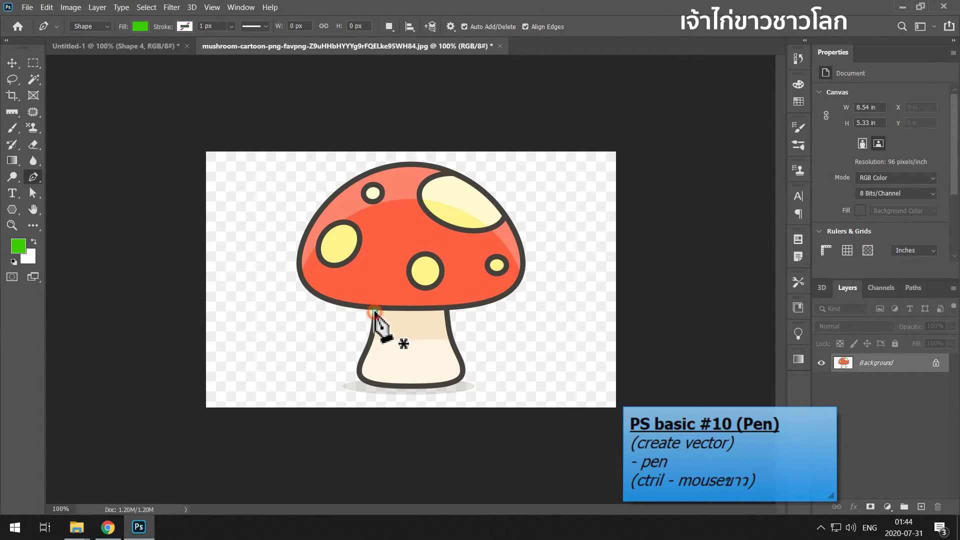
left_click(374, 312)
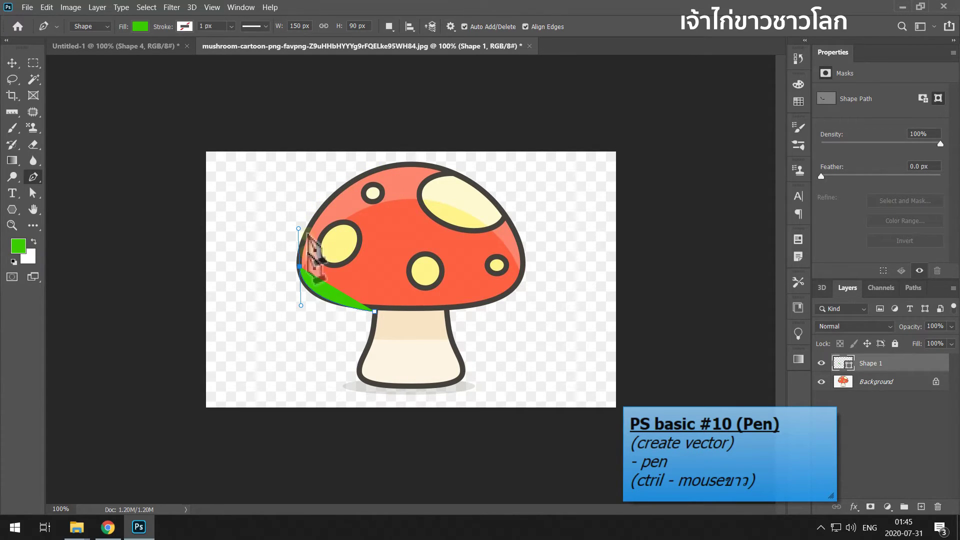
left_click_drag(303, 262, 377, 176)
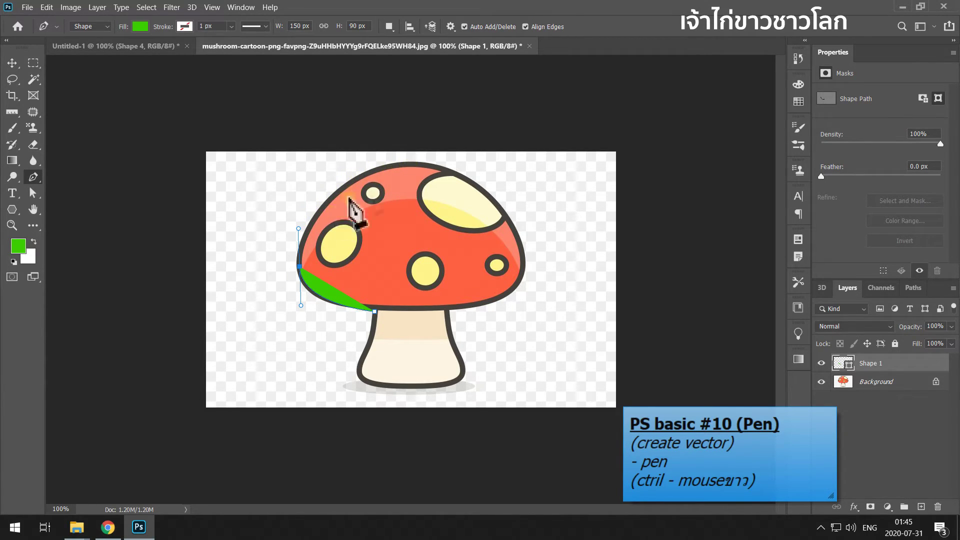
Add curved anchors at the cap top and right edge, tuning handles to follow the cap
left_click_drag(409, 166, 487, 167)
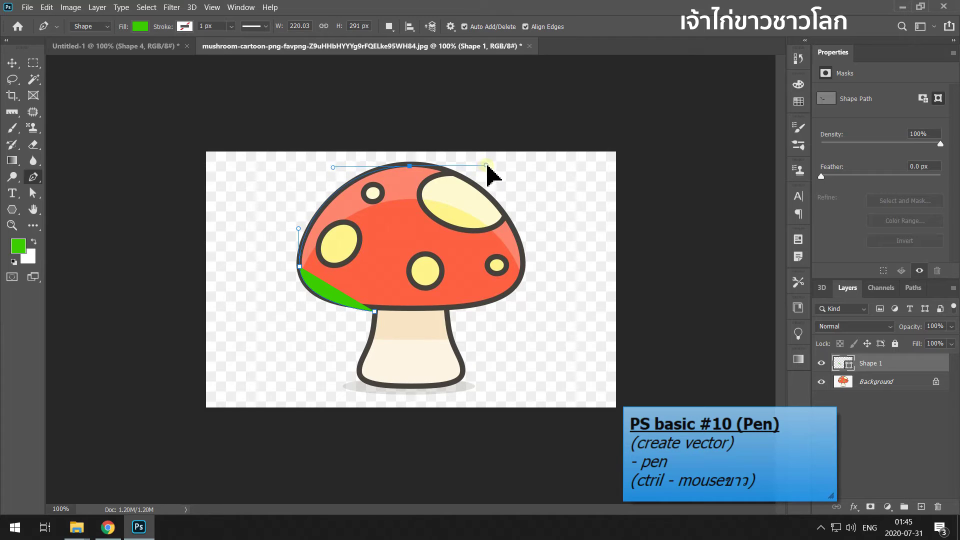
mouse_move(487, 168)
left_mouse_down()
mouse_move(415, 170)
mouse_move(483, 167)
left_mouse_up()
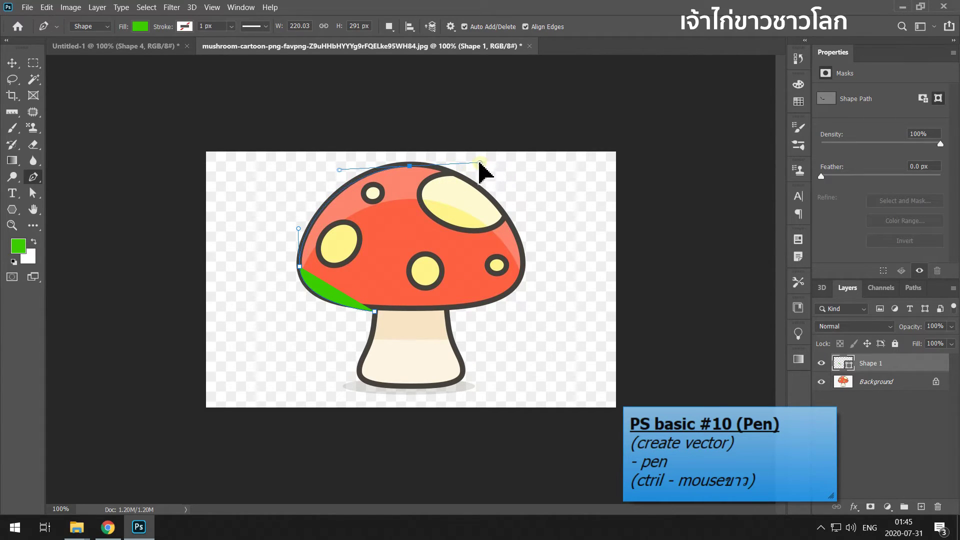
left_click_drag(484, 166, 481, 164)
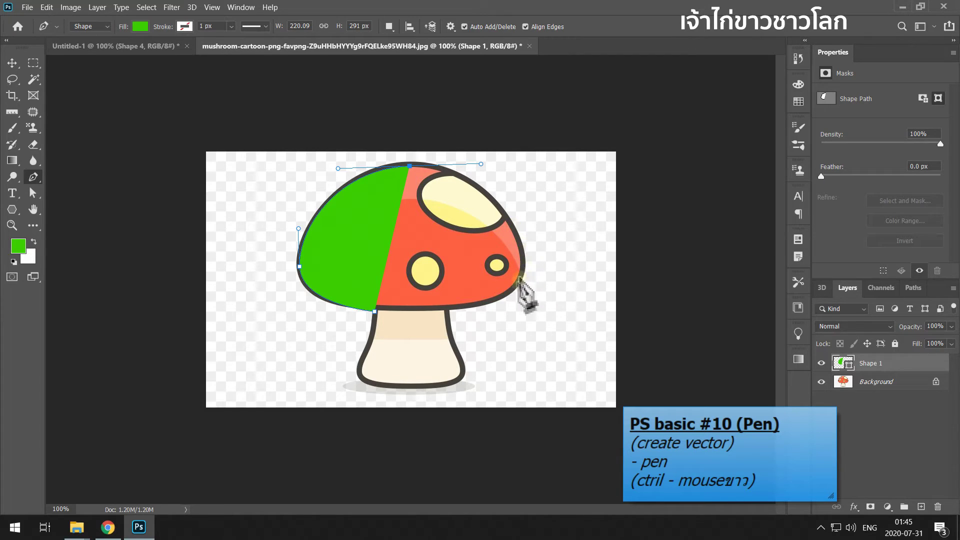
left_click_drag(522, 270, 519, 308)
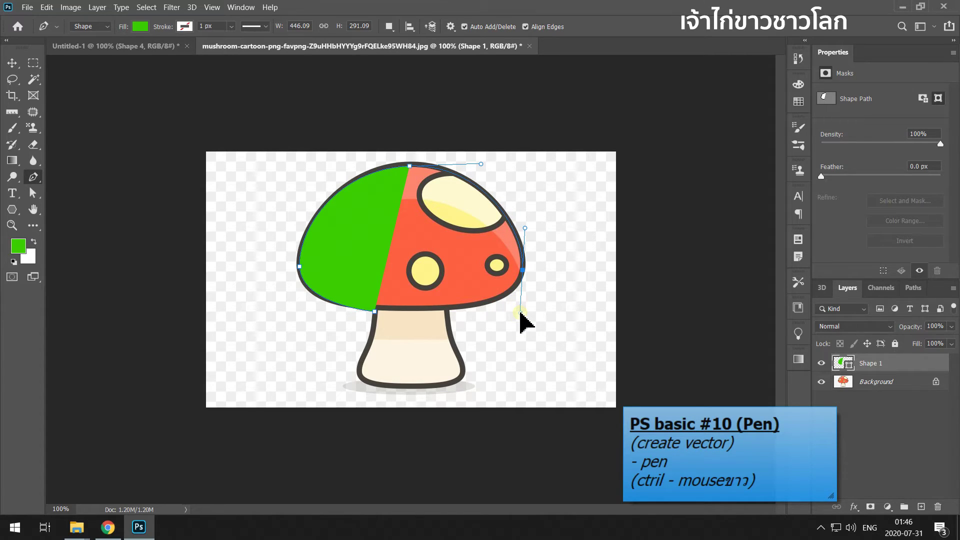
left_click_drag(519, 314, 518, 308)
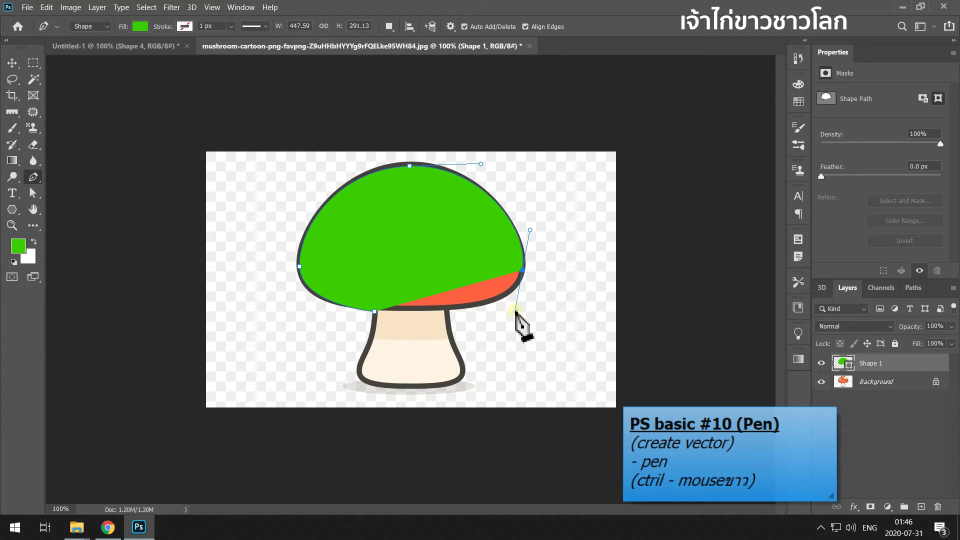
left_click_drag(514, 308, 515, 311)
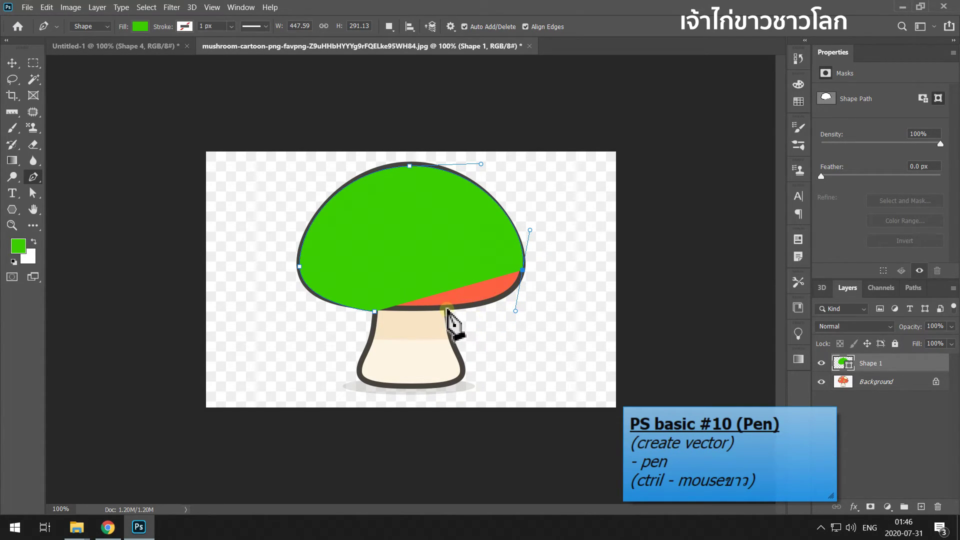
Continue the path from the cap's lower edge down the stem's right side with a curve
left_click(446, 310)
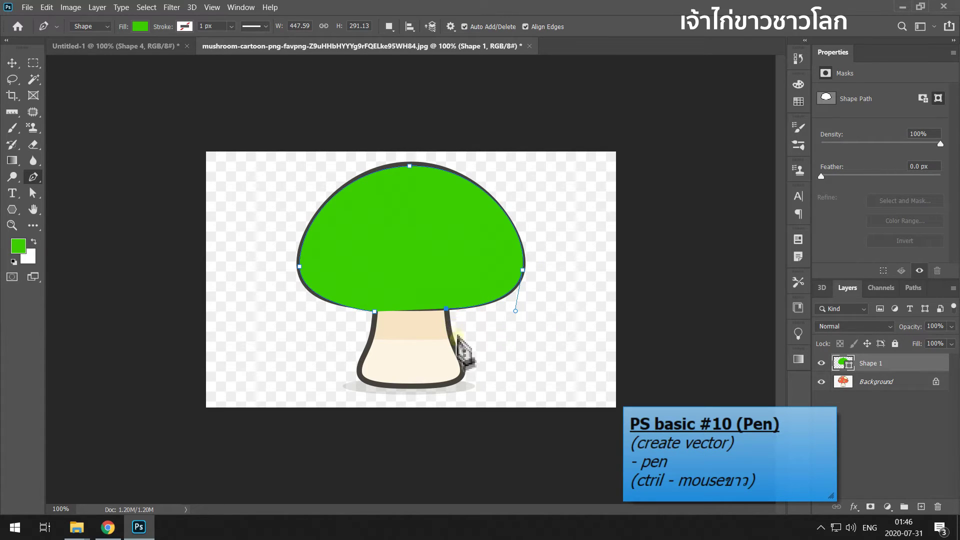
left_click(445, 310, "ctrl")
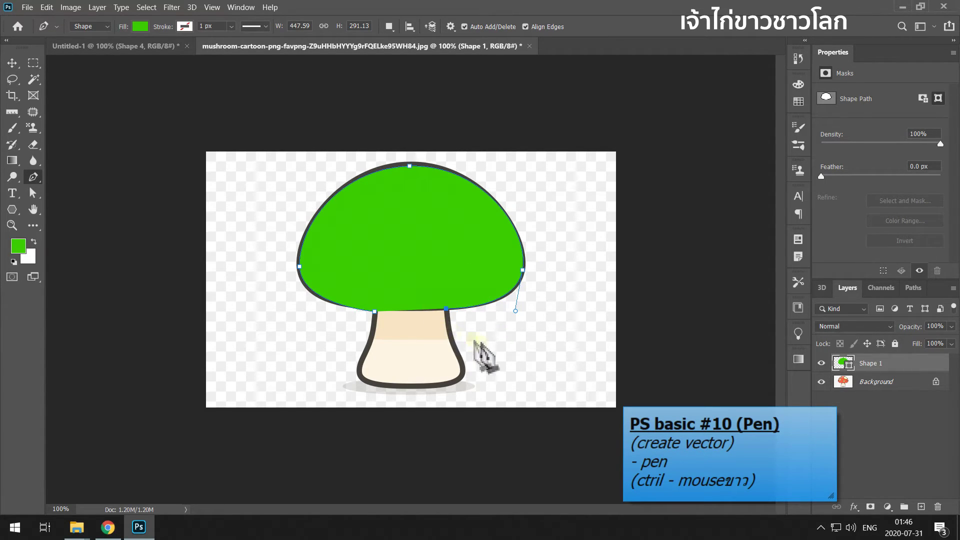
left_click(446, 310, "ctrl")
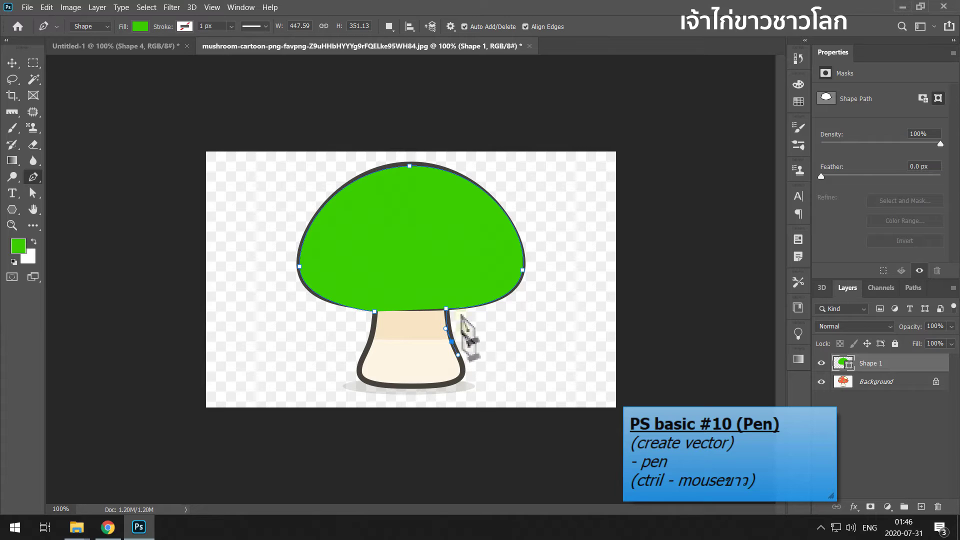
left_click(451, 341)
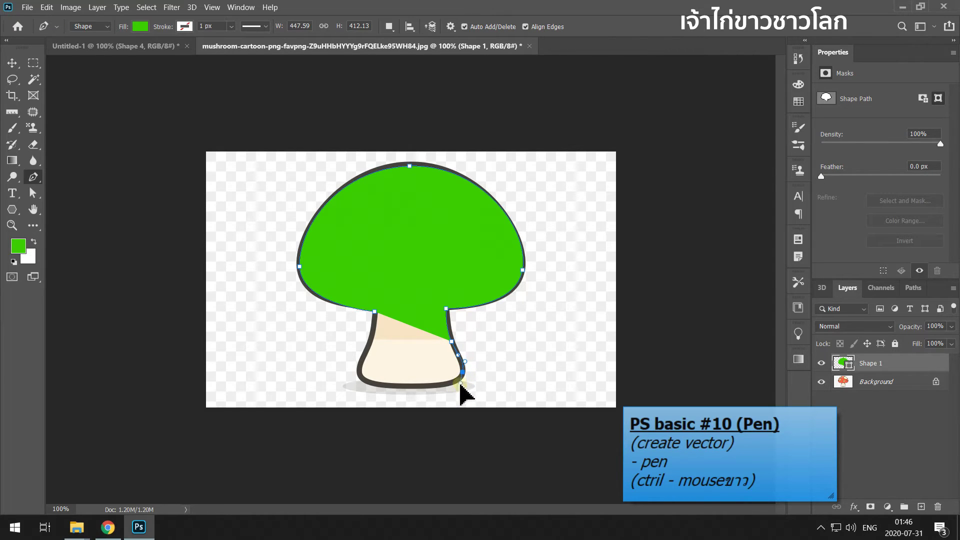
left_click_drag(459, 395, 456, 351)
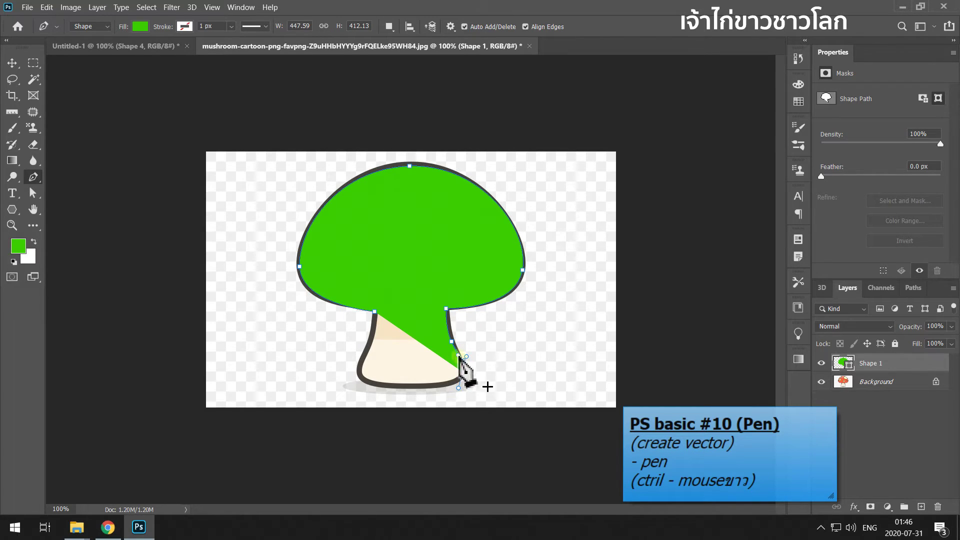
Add anchors around the stem bottom and left side, closing the path at the start anchor
left_click(462, 370)
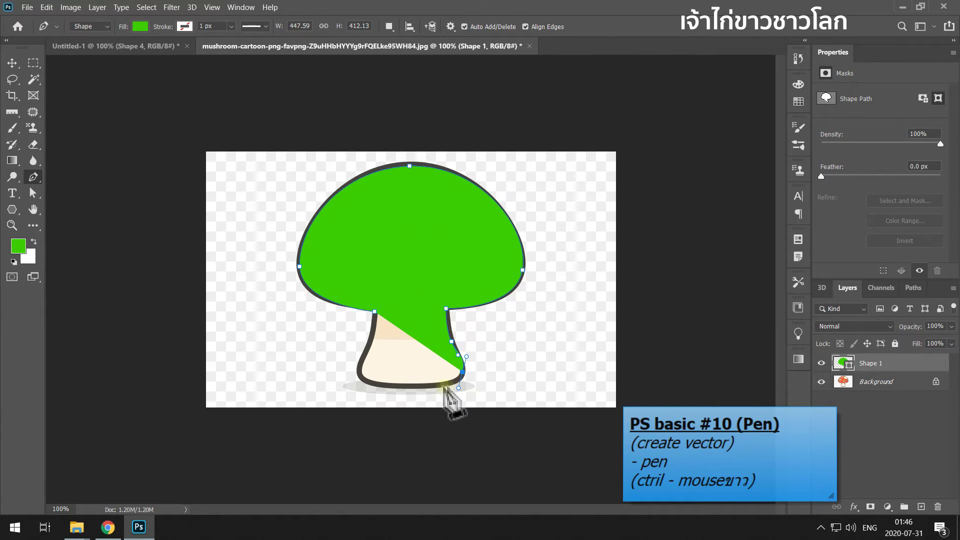
left_click(405, 386, "ctrl")
left_click_drag(406, 387, 388, 385)
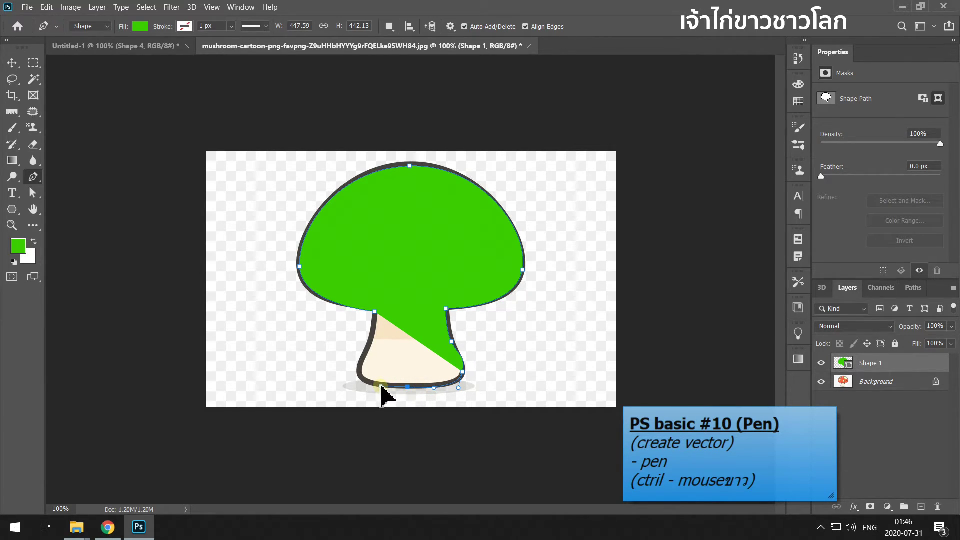
left_click(359, 371)
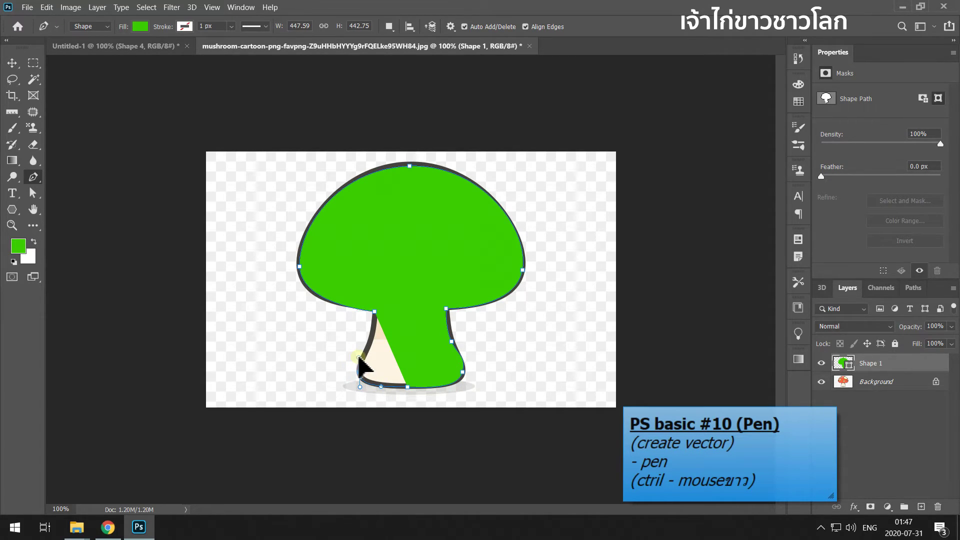
left_click(358, 358, "ctrl")
left_click(373, 331, "ctrl")
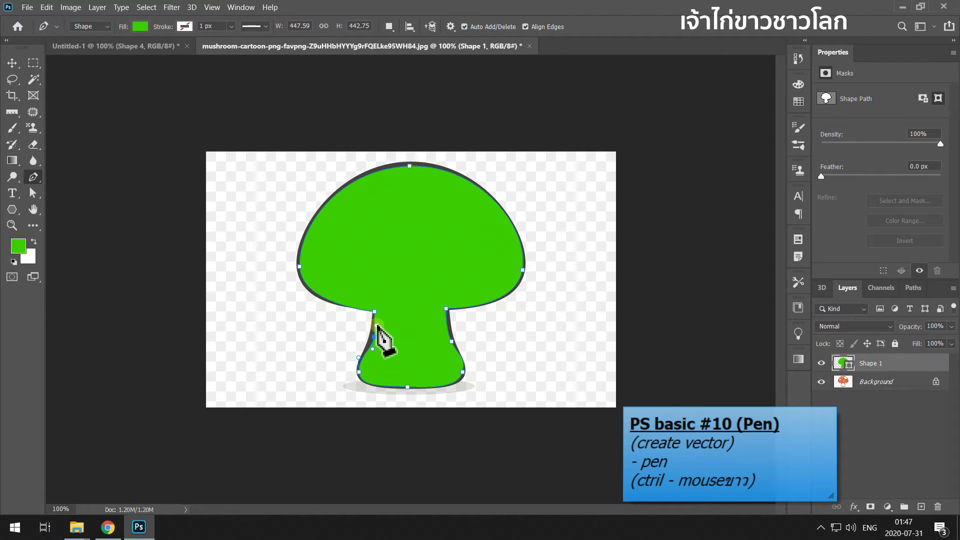
left_click(374, 310)
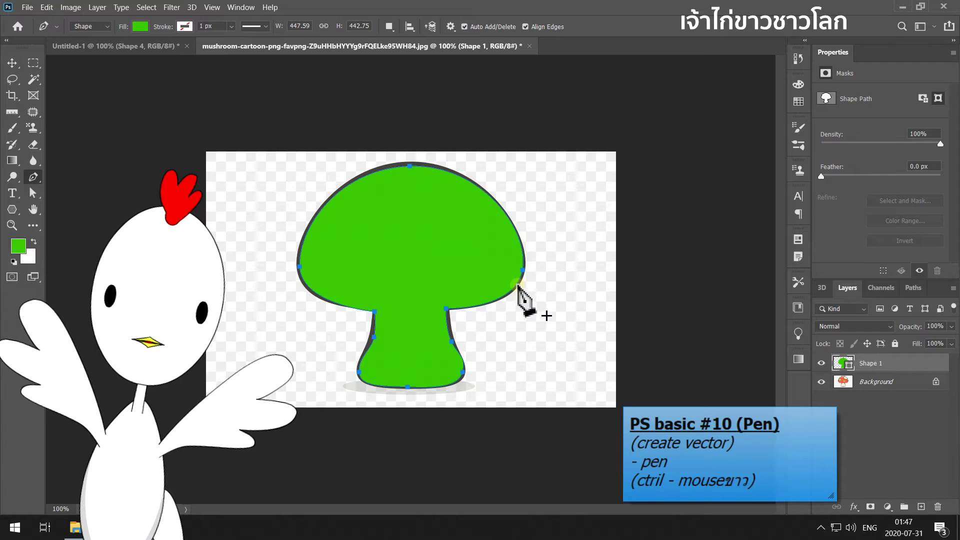
Deselect the path and load the green mushroom shape as a selection
left_click(520, 299, "ctrl")
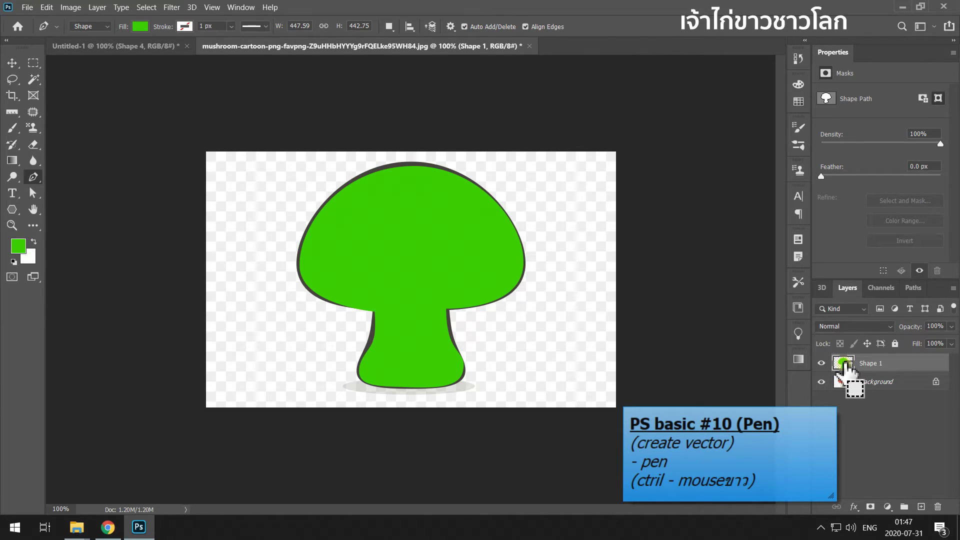
left_click(842, 369, "ctrl")
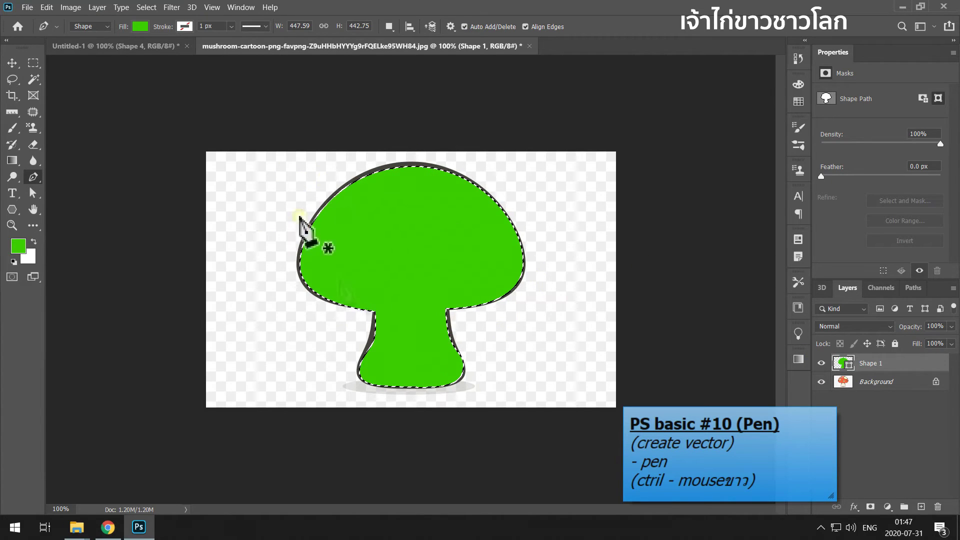
left_click(10, 79)
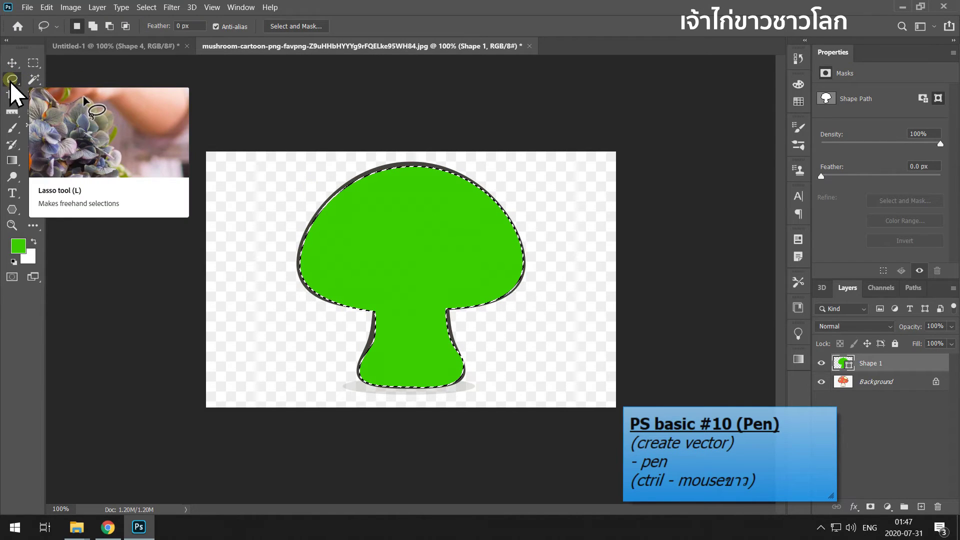
key("shift")
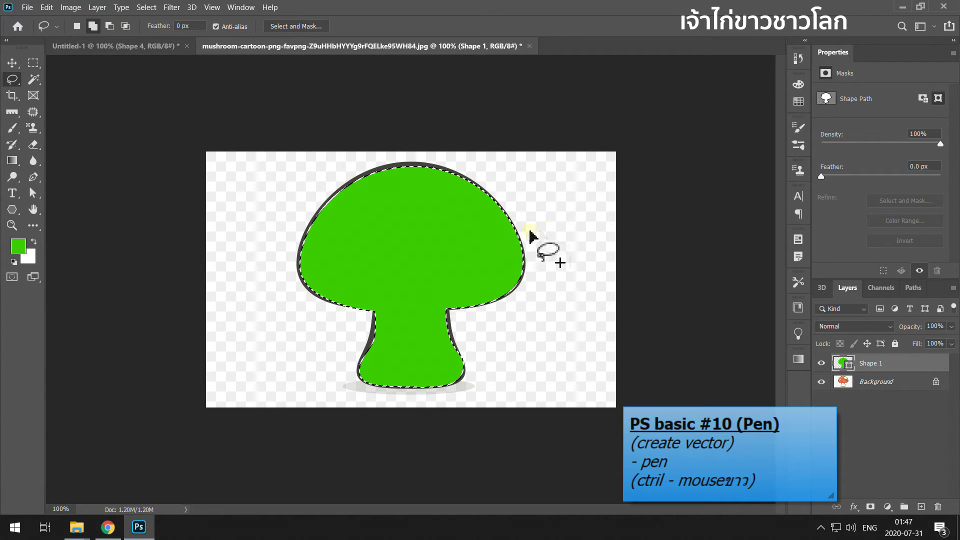
mouse_move(517, 193)
left_mouse_down()
mouse_move(508, 296)
mouse_move(525, 330)
left_mouse_up()
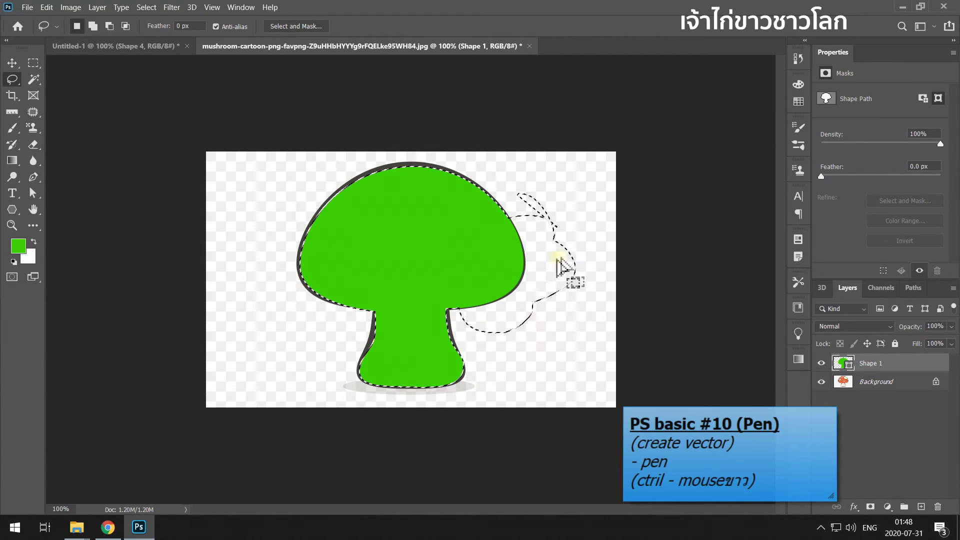
left_click(600, 254)
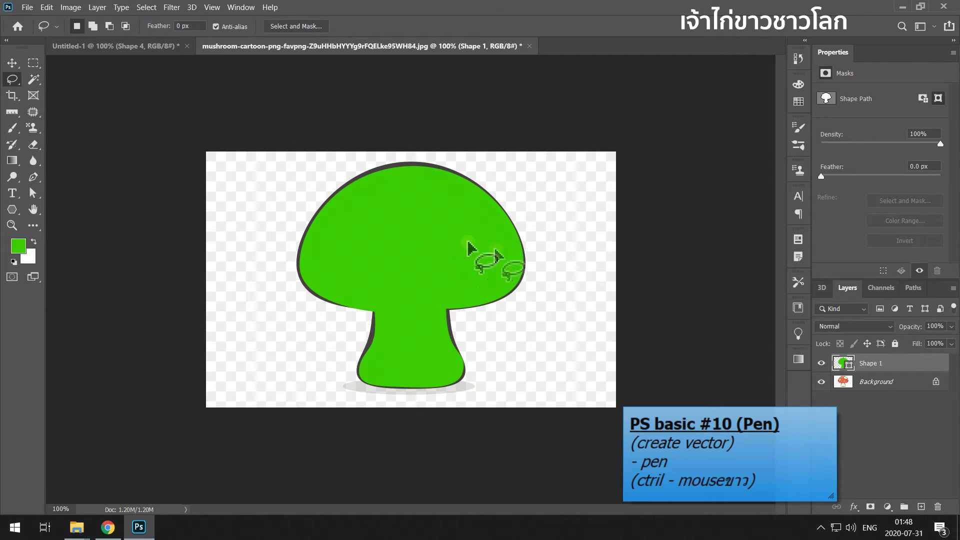
left_click(33, 177)
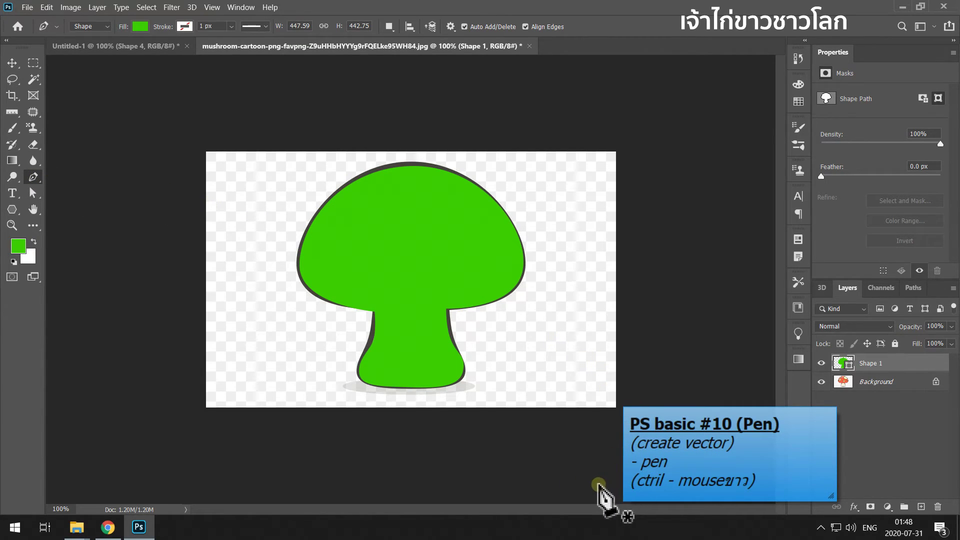
After using a canvas right-click menu, select the Shape 1 path and raise the cap's top anchor
right_click(662, 482)
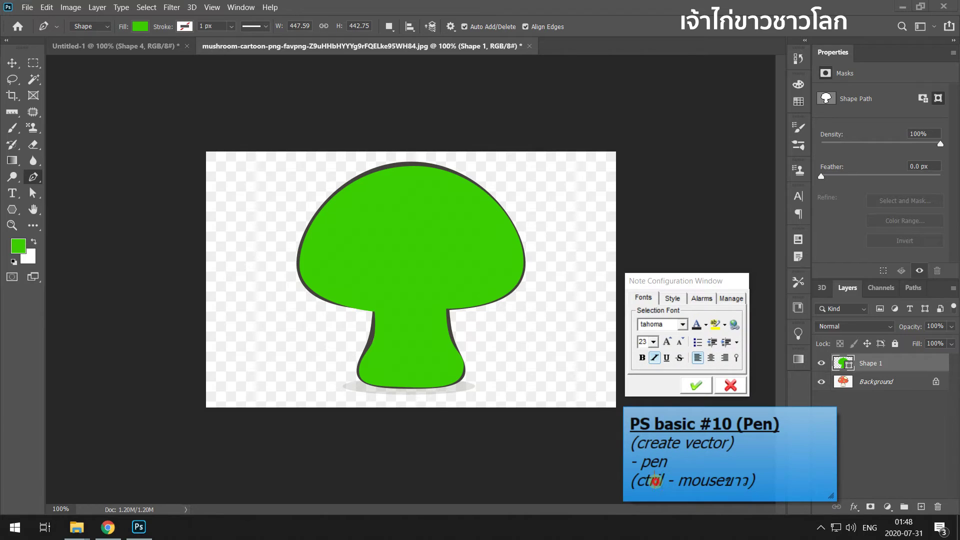
key("Return")
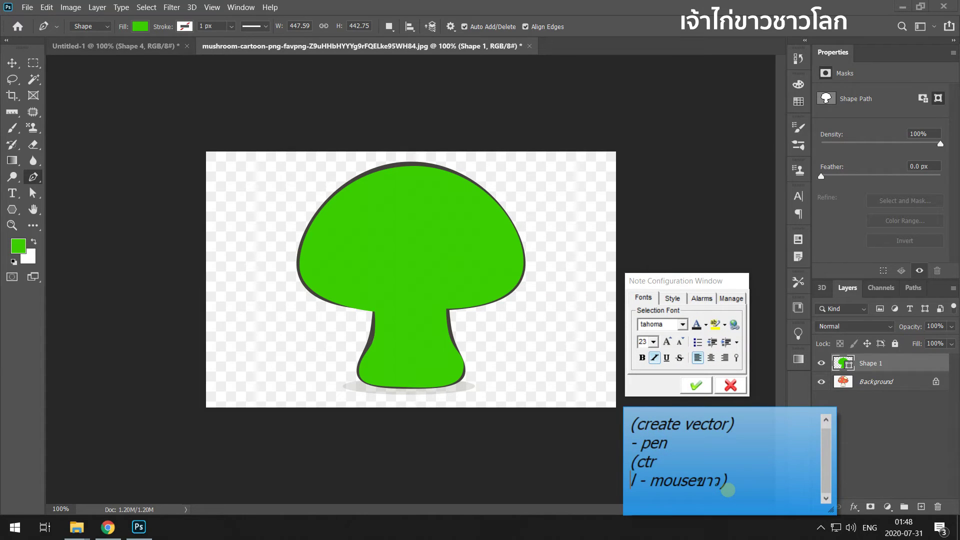
key("BackSpace")
key("Return")
key("BackSpace")
left_click(695, 385)
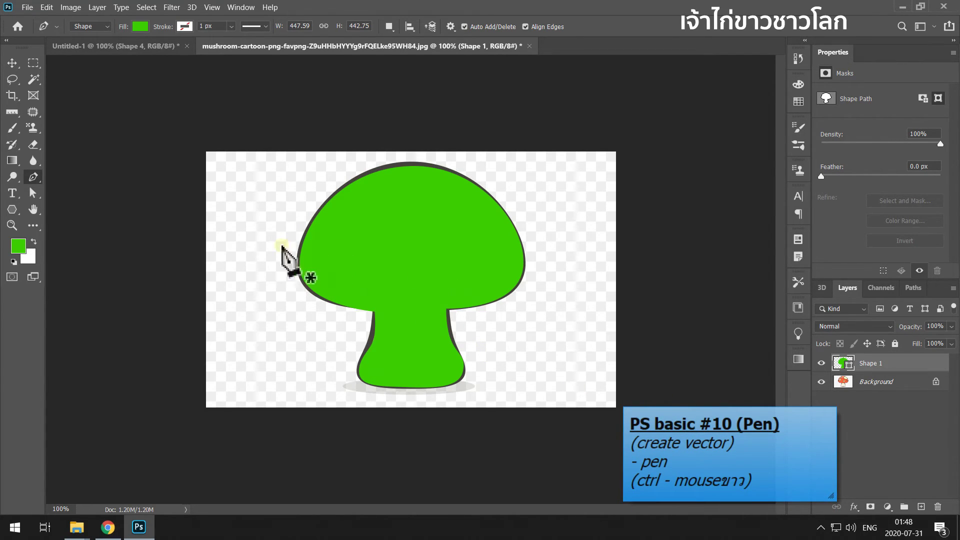
left_click(344, 190, "ctrl")
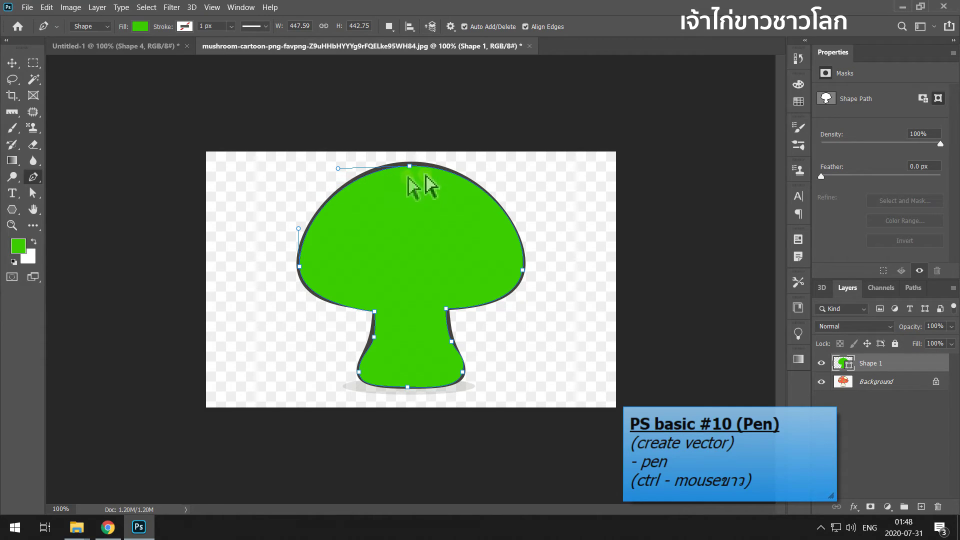
left_click(409, 165, "ctrl")
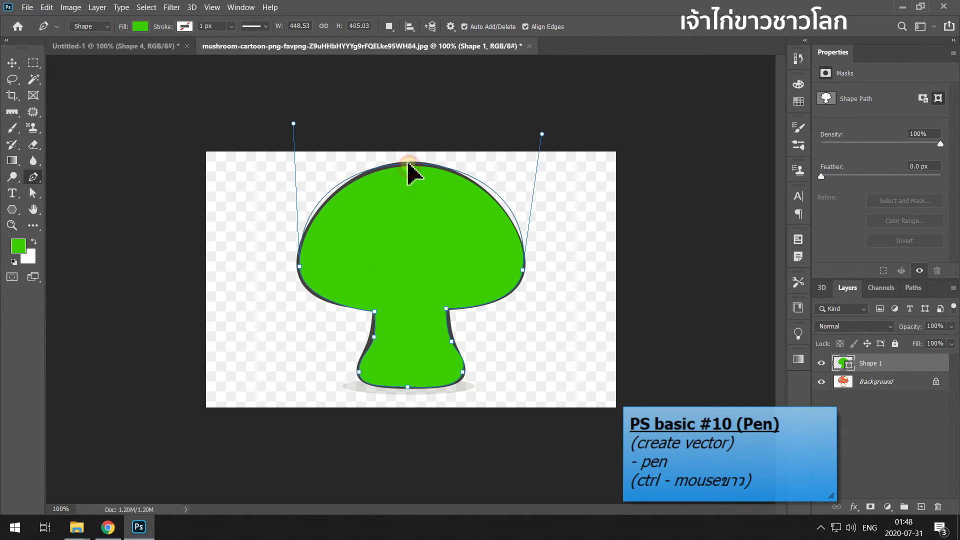
left_click_drag(412, 172, 452, 192)
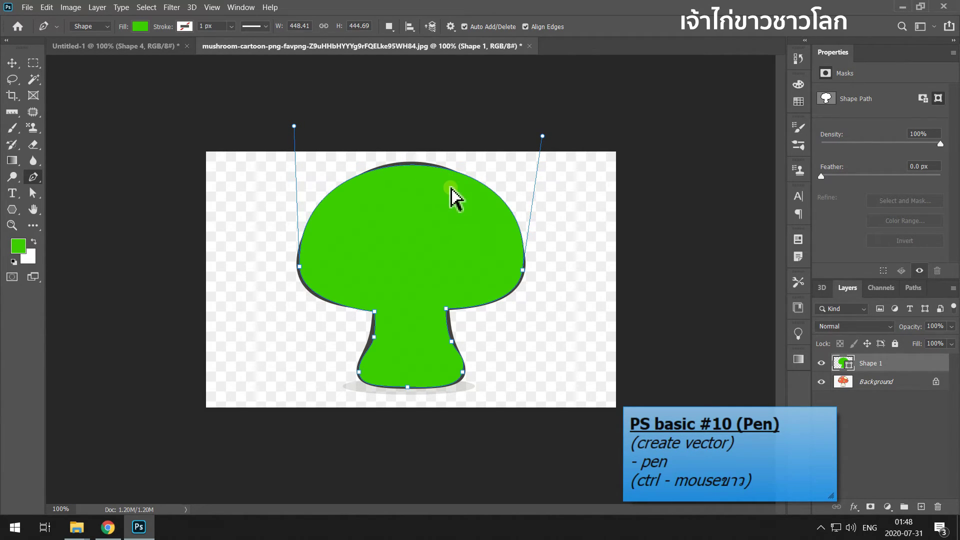
left_click(406, 166, "ctrl")
left_click_drag(409, 167, 411, 165)
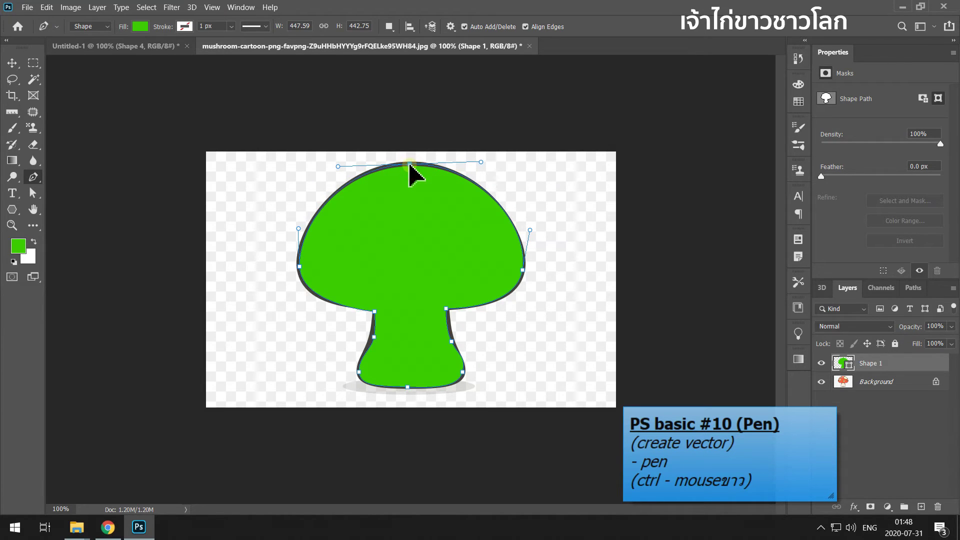
Select the cap's side and left stem anchors, then add an anchor on the stem's right edge
left_click(523, 270, "ctrl")
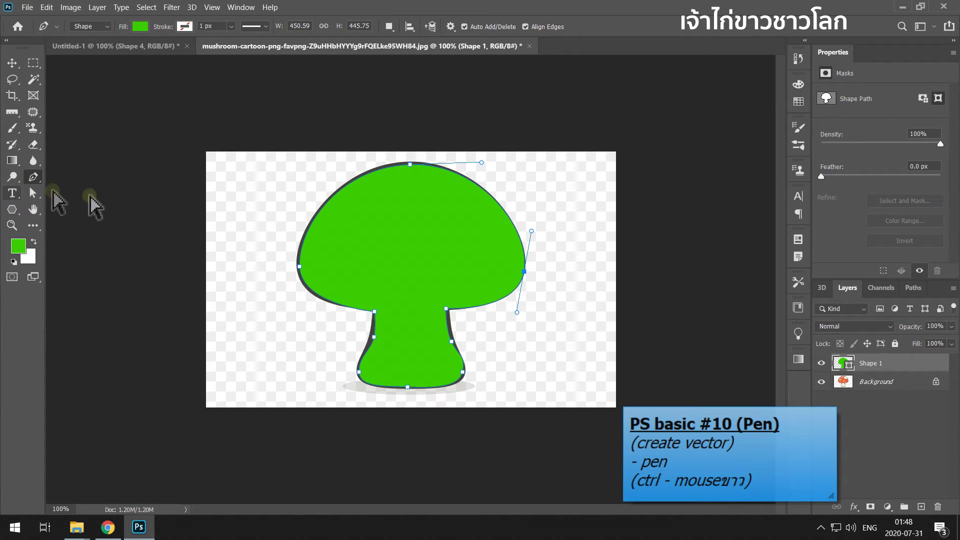
left_click(299, 267, "ctrl")
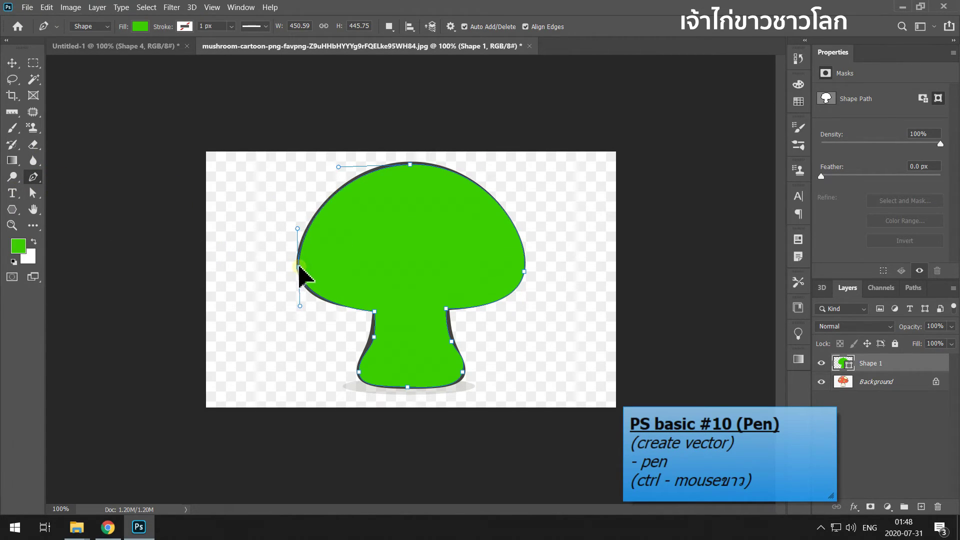
left_click(374, 337, "ctrl")
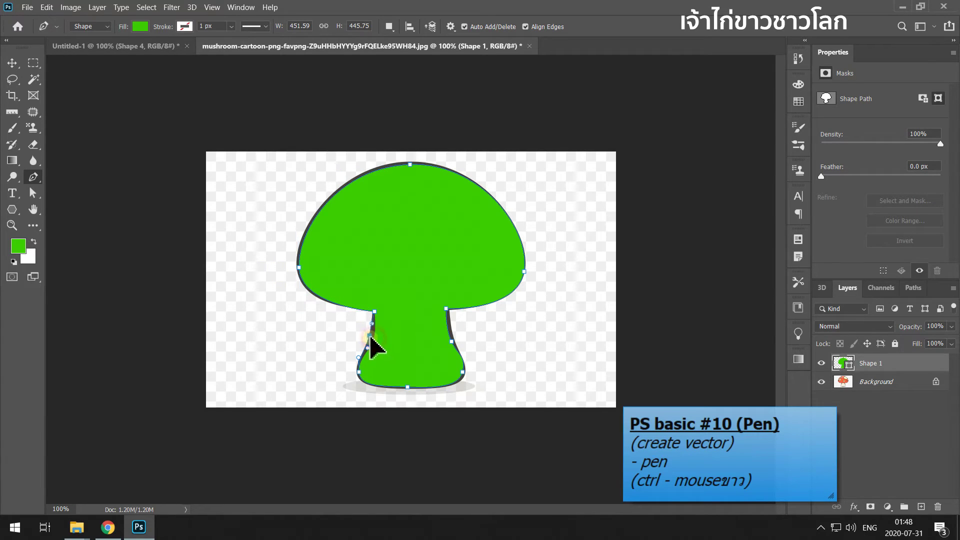
left_click(451, 341)
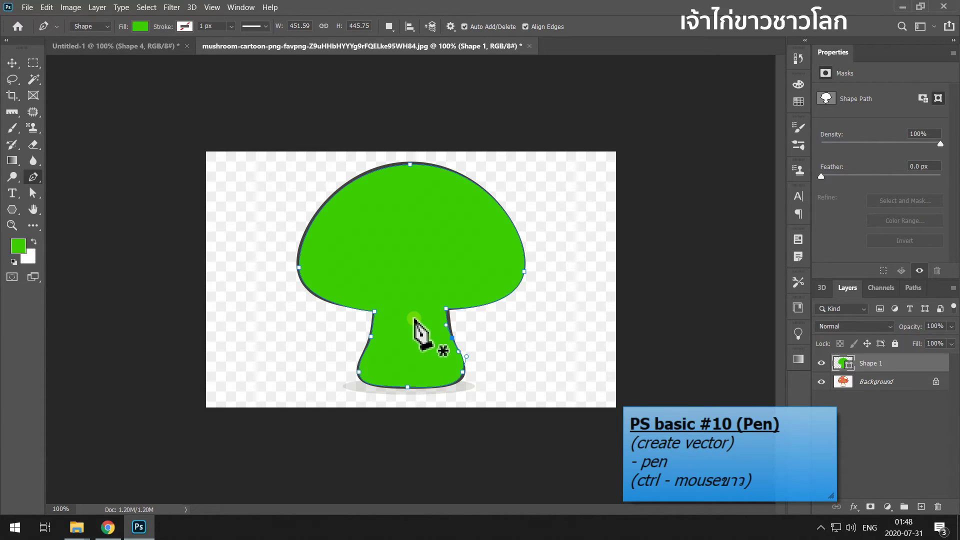
Try the Add Anchor Point Tool, then switch back to the regular Pen Tool
right_click(33, 177)
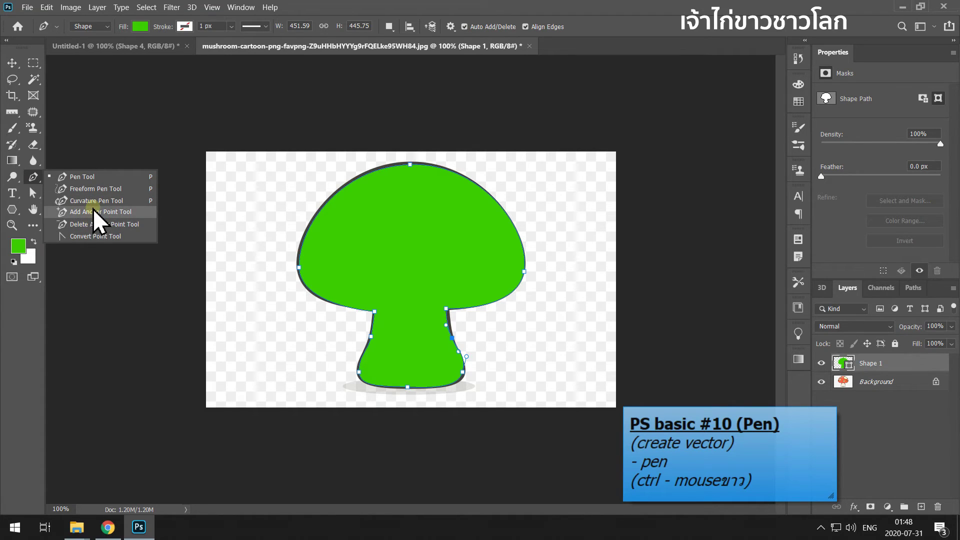
left_click(96, 213)
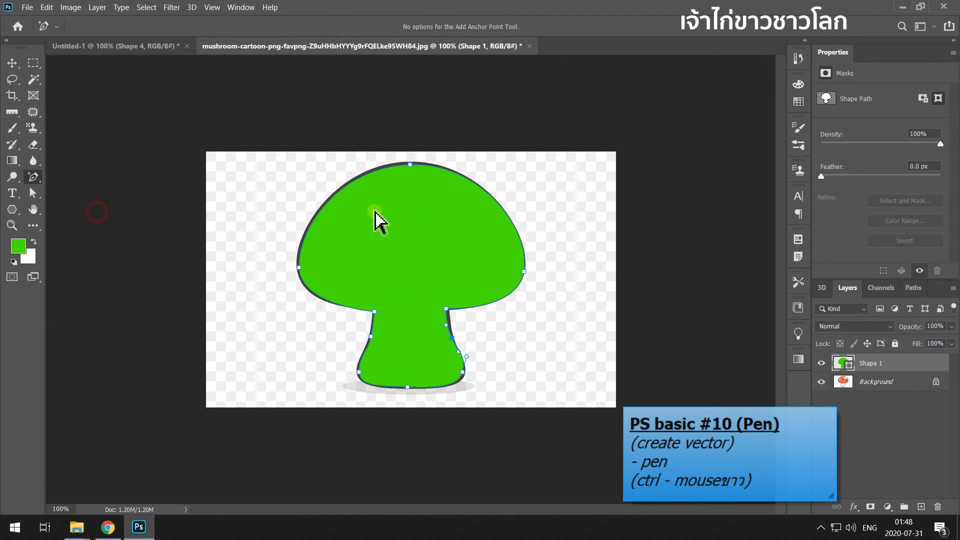
right_click(41, 182)
left_click(75, 177)
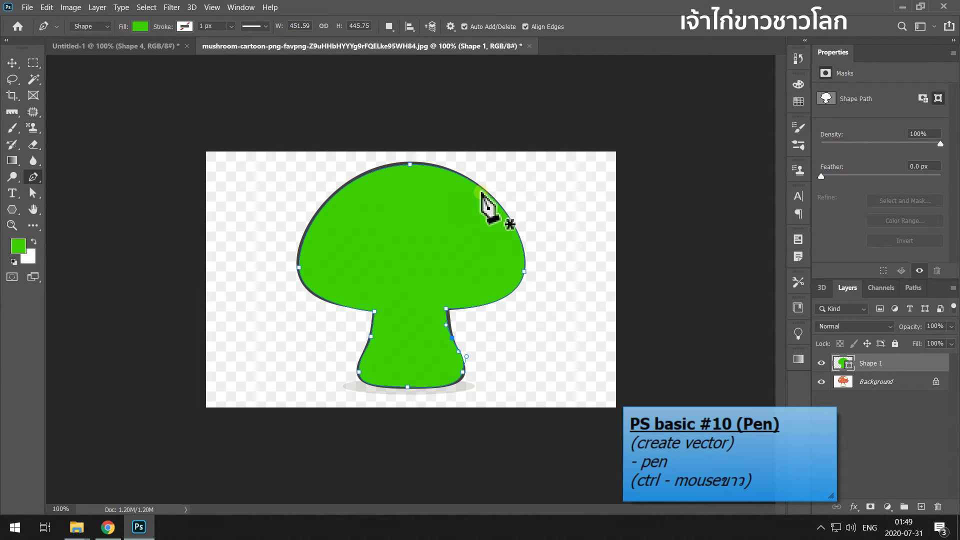
right_click(32, 181)
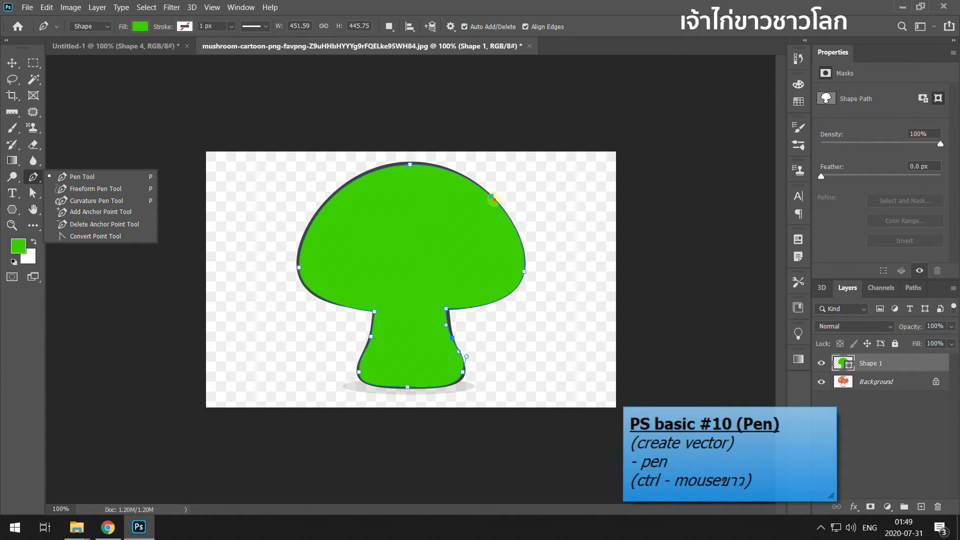
left_click(492, 197)
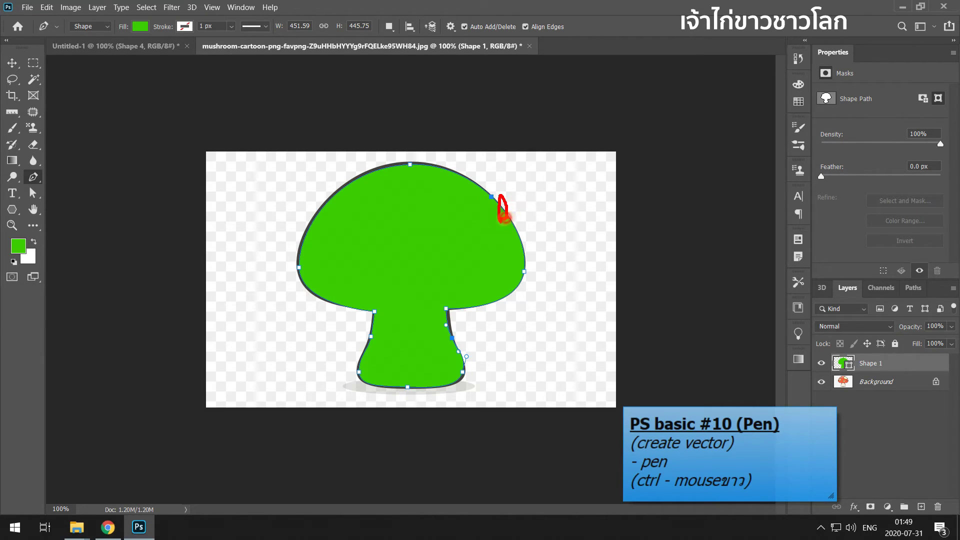
Add an anchor on the cap's upper-right edge and nudge it into place
left_click(492, 197, "ctrl")
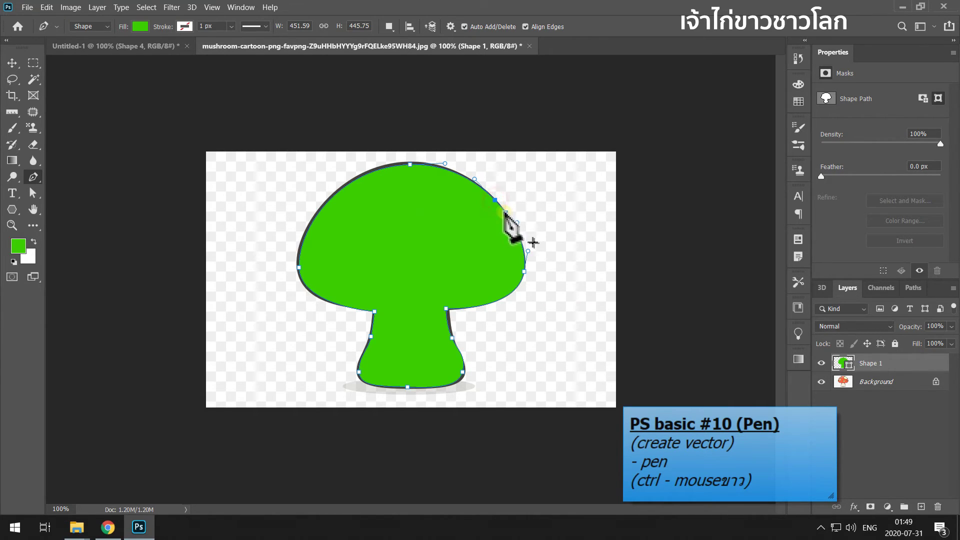
mouse_move(495, 199)
left_mouse_down()
mouse_move(517, 192)
mouse_move(490, 202)
left_mouse_up()
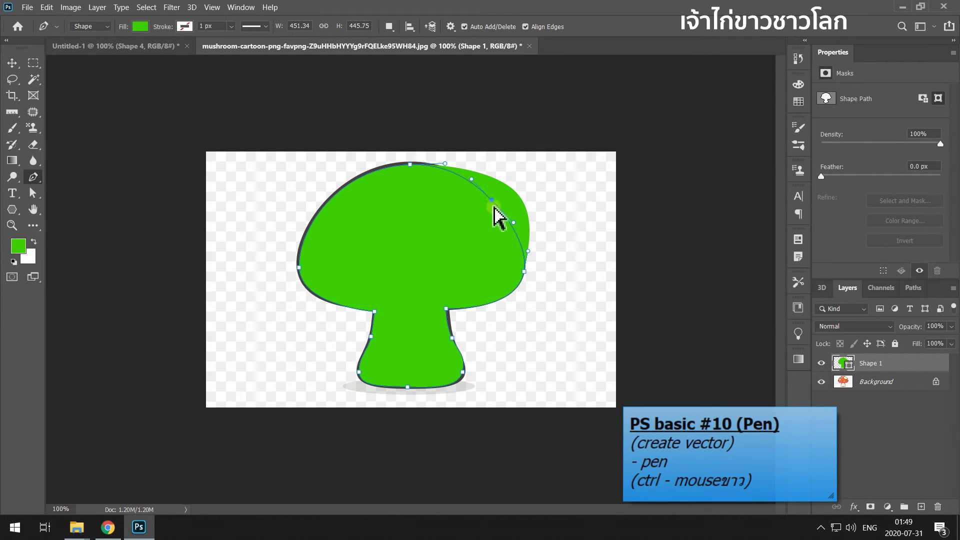
left_click_drag(492, 200, 493, 205)
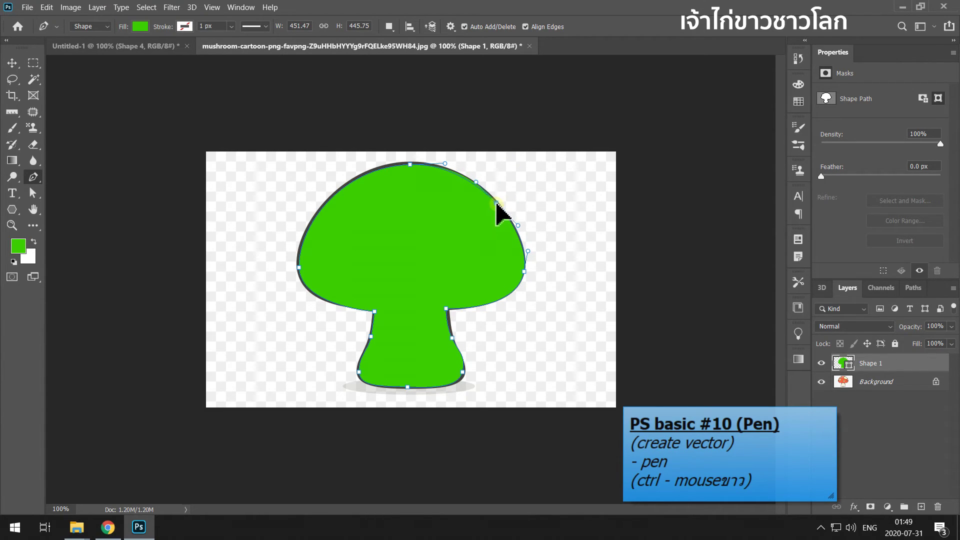
left_click_drag(495, 201, 495, 203)
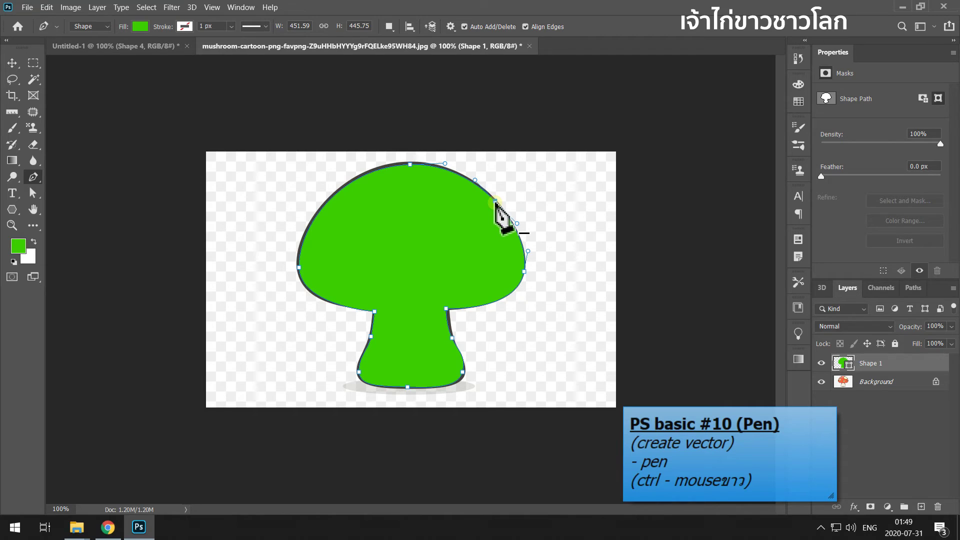
right_click(33, 177)
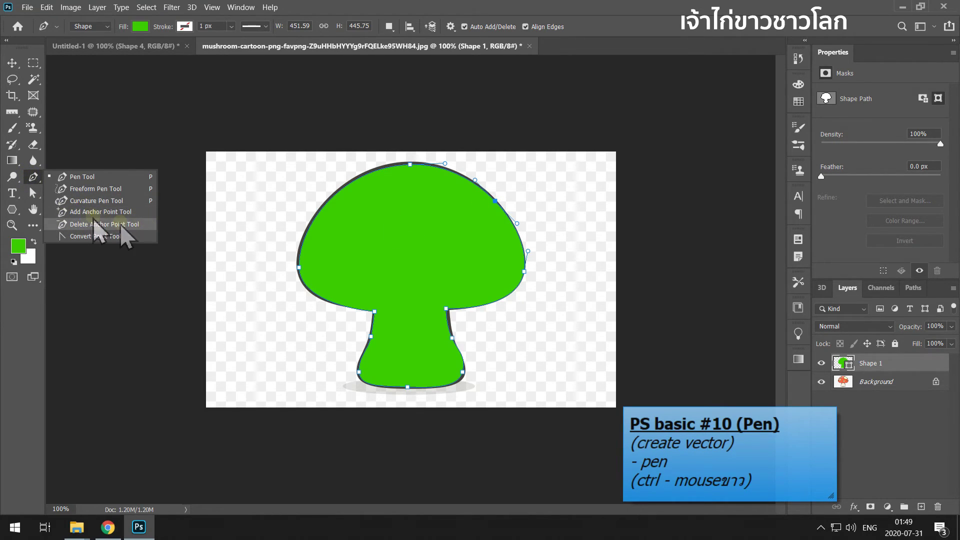
Move the left stem anchor lower, then delete the lower-left stem anchors
left_click(500, 85)
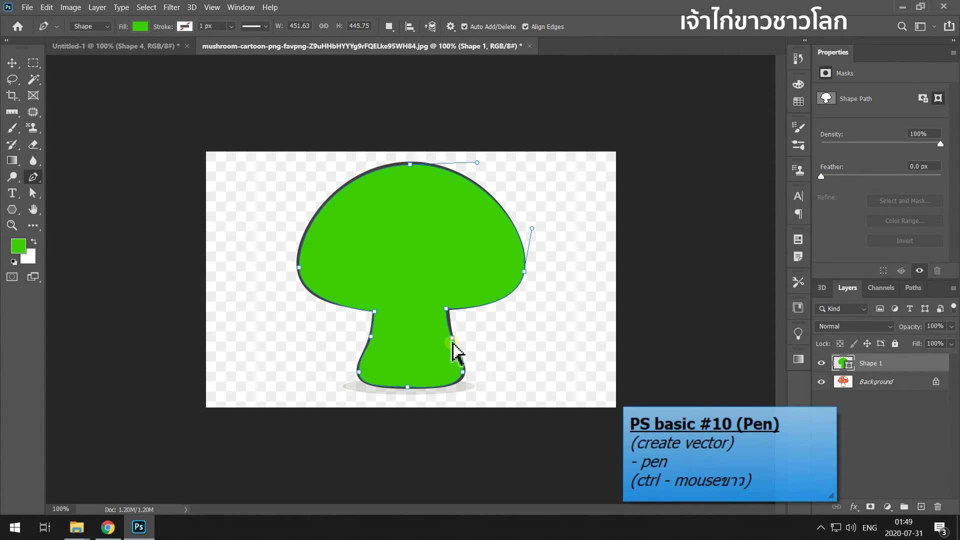
left_click_drag(372, 335, 368, 349)
left_click(361, 375, "ctrl")
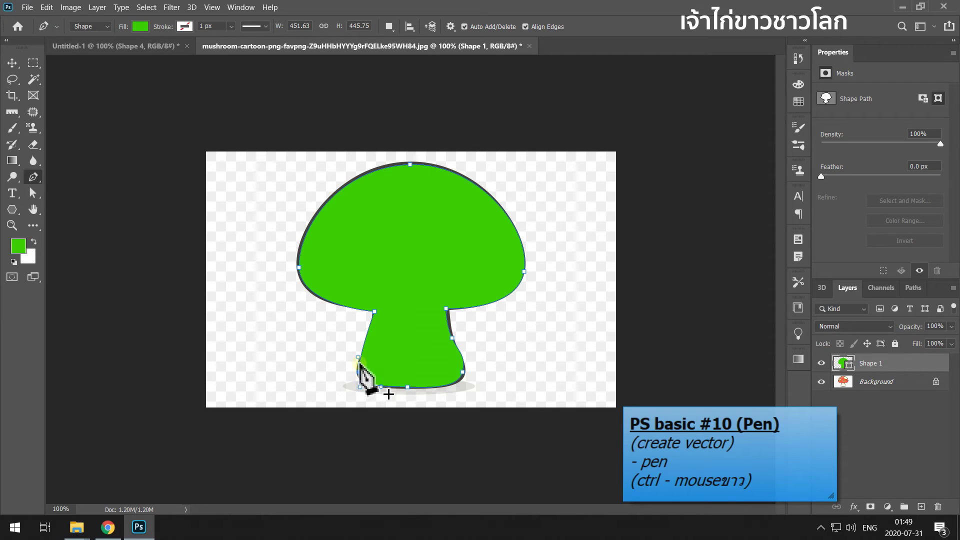
left_click(358, 358)
left_click(407, 389)
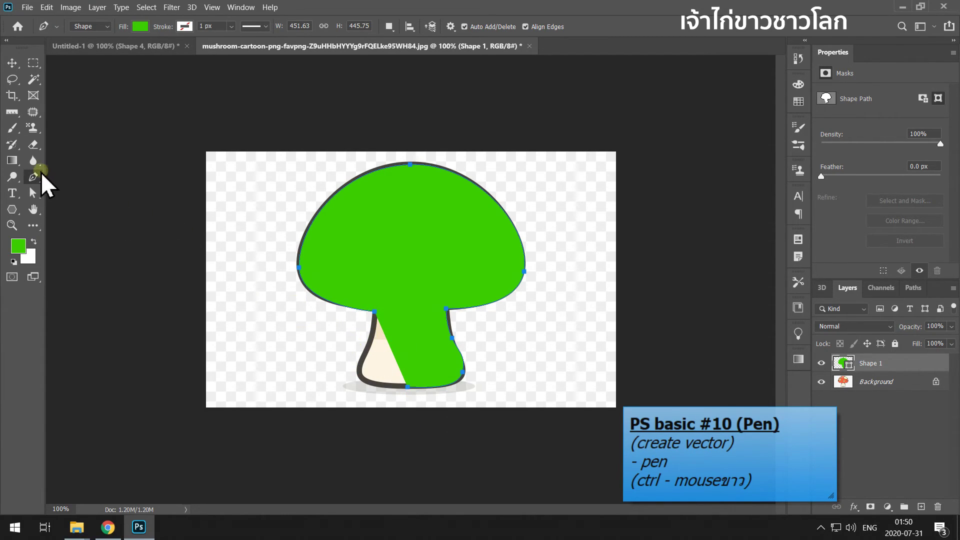
Select and delete the mushroom's bottom stem anchor
right_click(30, 185)
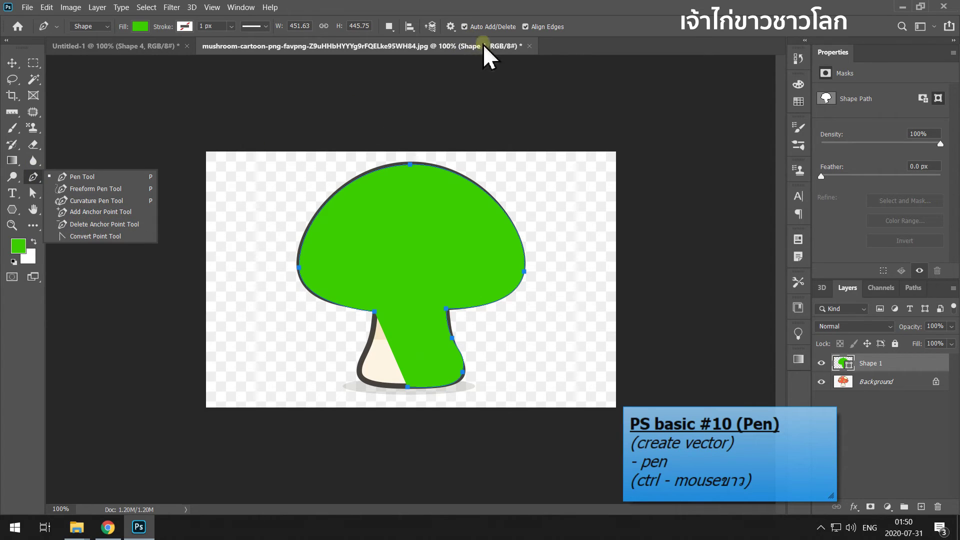
left_click(460, 41)
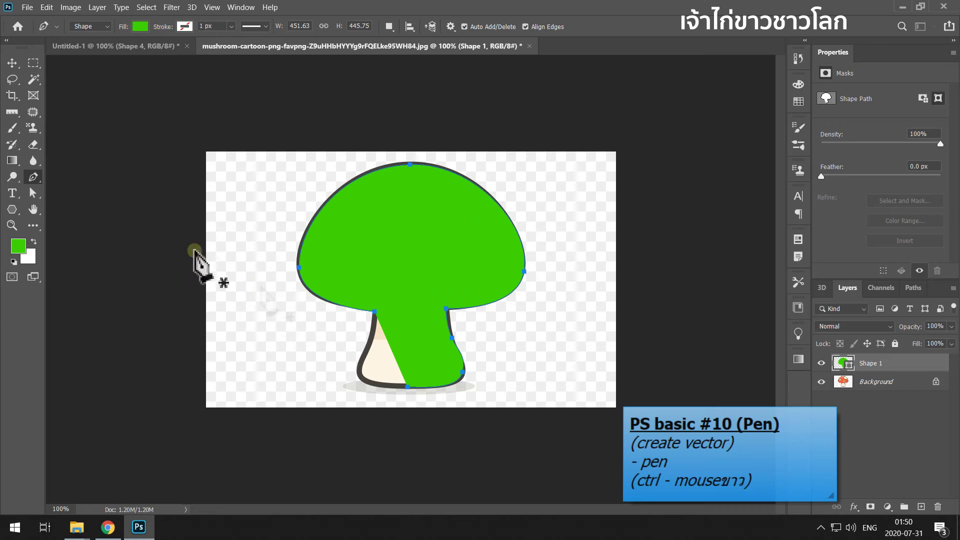
left_click_drag(373, 369, 426, 403)
key("Delete")
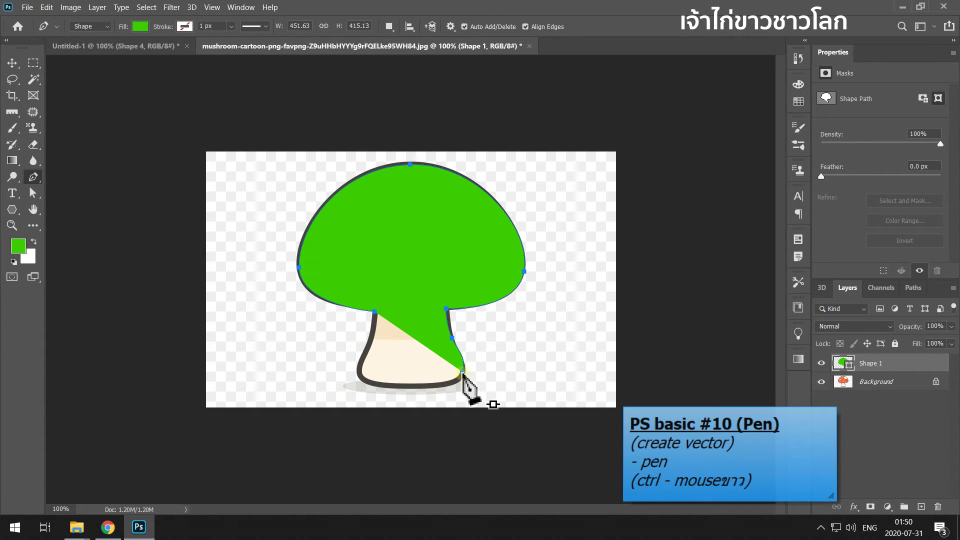
Discard an accidental new pen shape drawn around the base, then zoom in on the stem
left_click(407, 382)
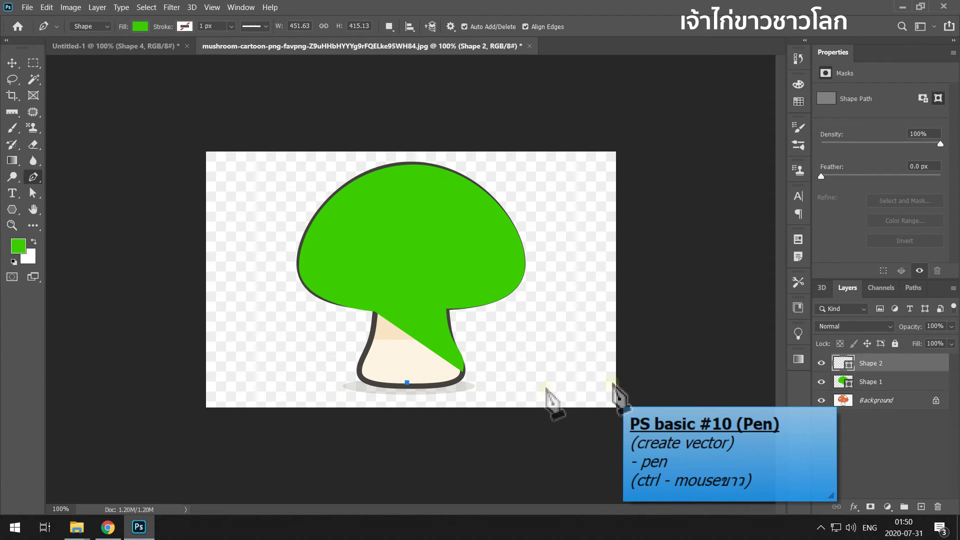
left_click(285, 368)
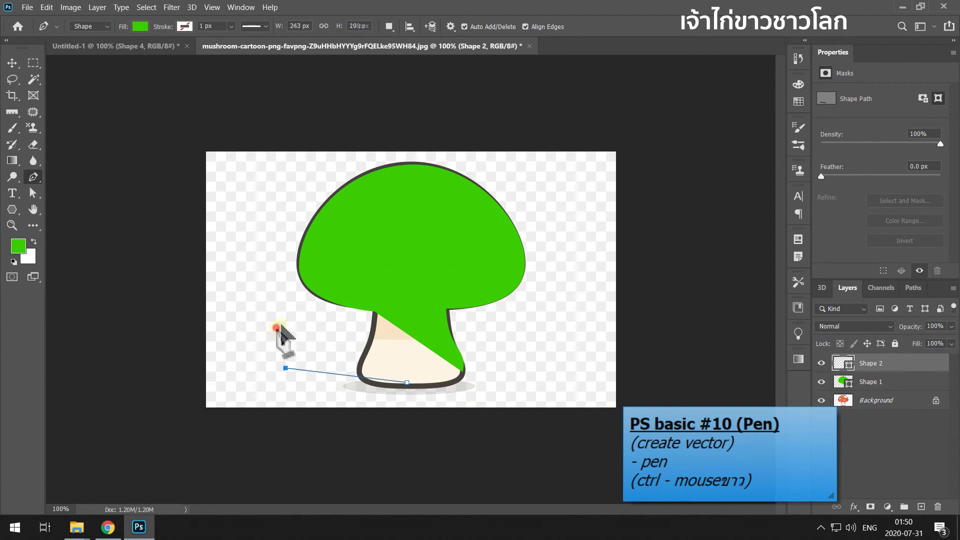
left_click_drag(275, 329, 317, 324)
left_click(339, 336)
left_click(376, 358)
left_click(407, 373)
left_click_drag(598, 360, 583, 385)
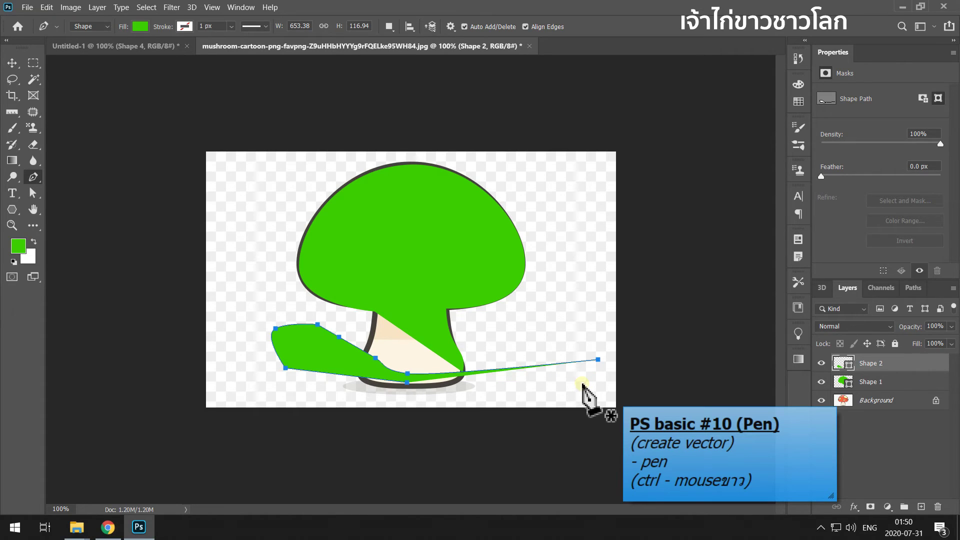
key("Delete")
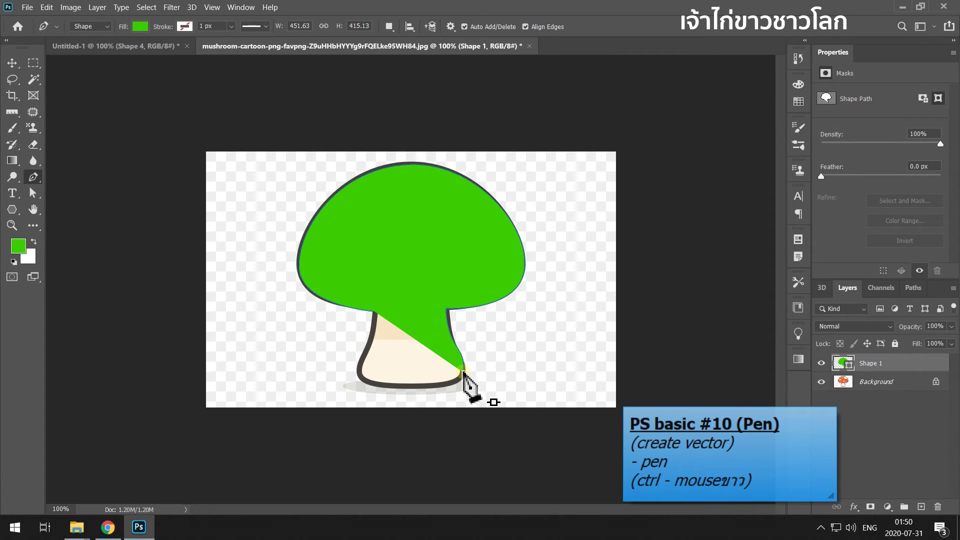
key("ctrl+plus")
left_click_drag(467, 388, 422, 259)
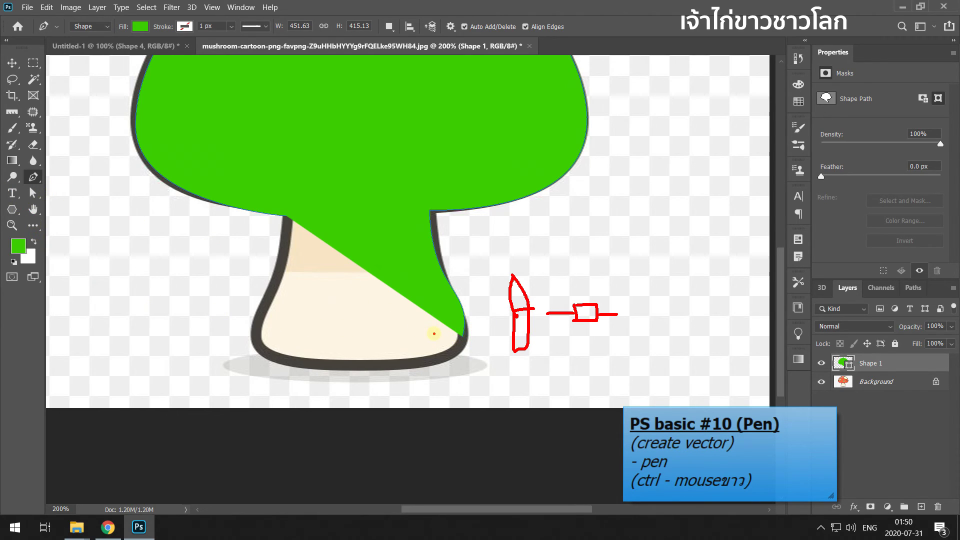
key("Escape")
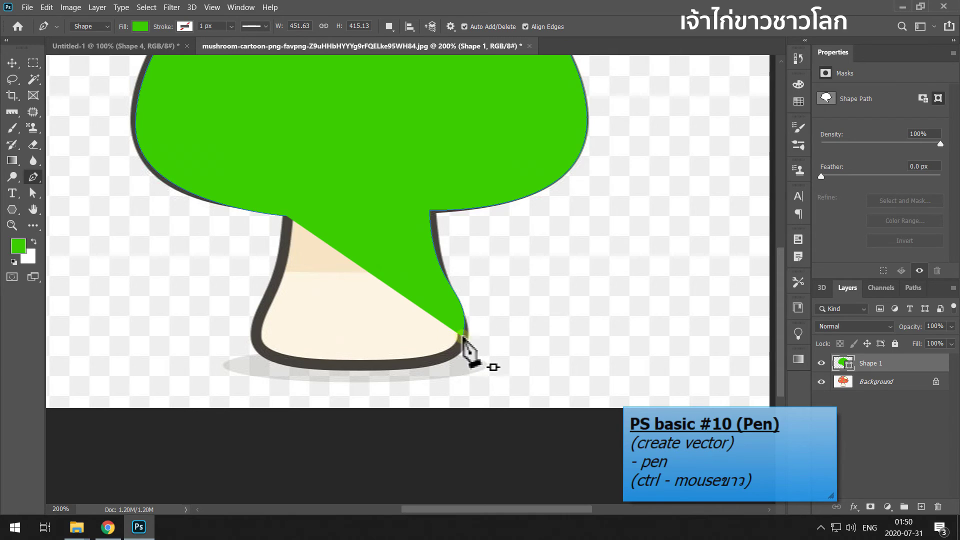
key("Escape")
Add curved anchors along the stem's bottom and left edges, then delete the two lower-left points
left_click_drag(354, 366, 313, 367)
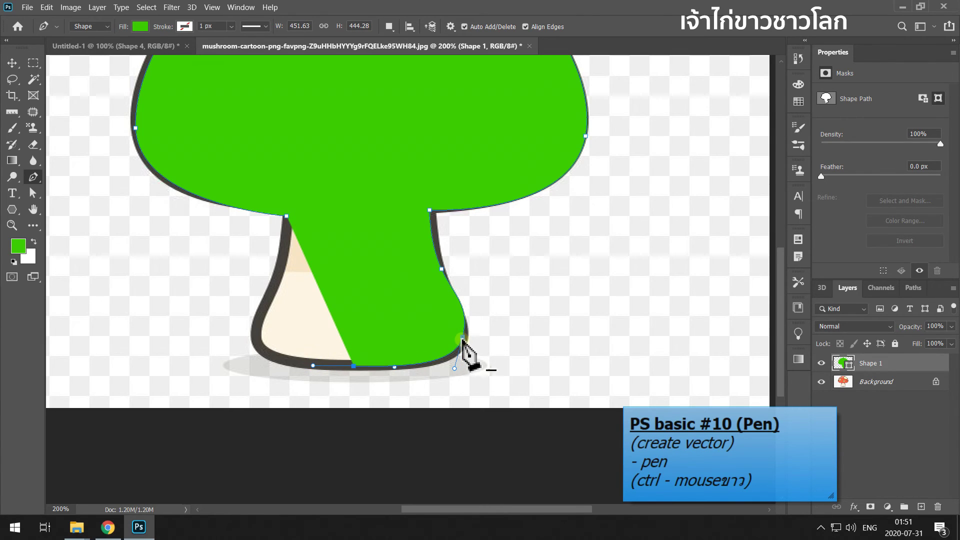
left_click_drag(254, 333, 254, 304)
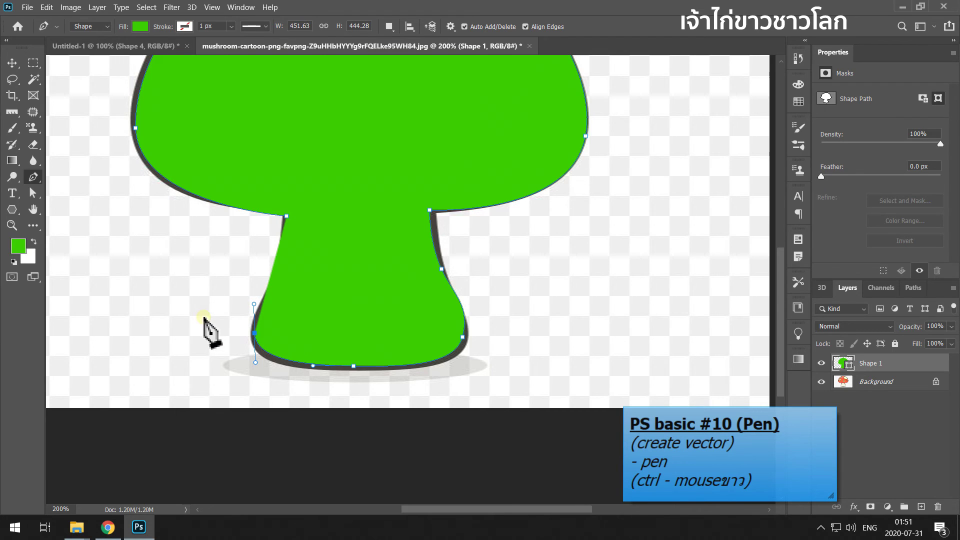
left_click_drag(278, 269, 282, 249)
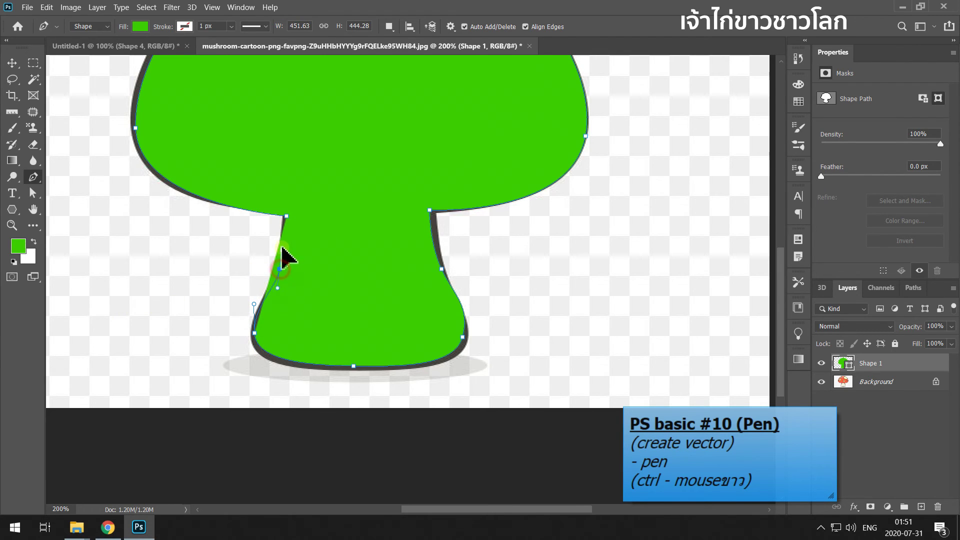
left_click(285, 241, "ctrl")
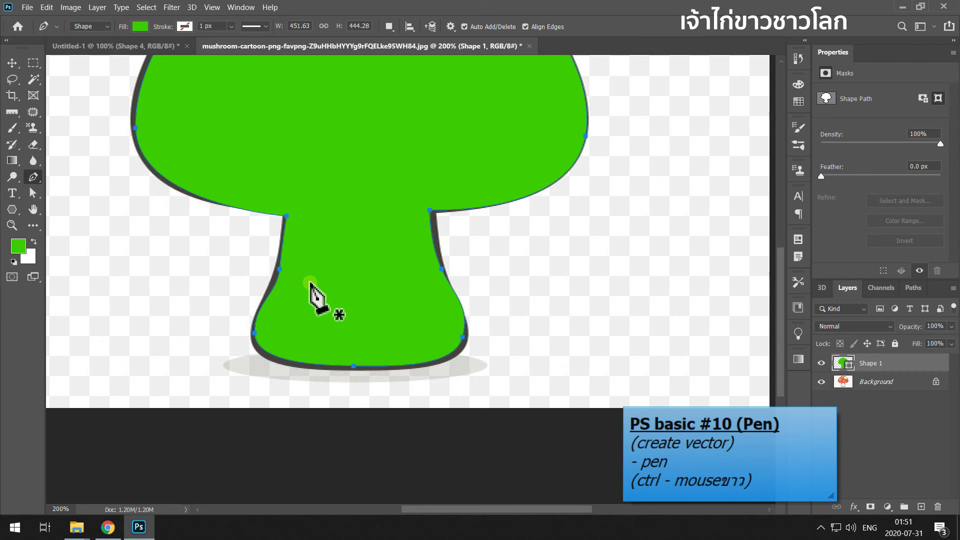
left_click_drag(214, 241, 317, 362)
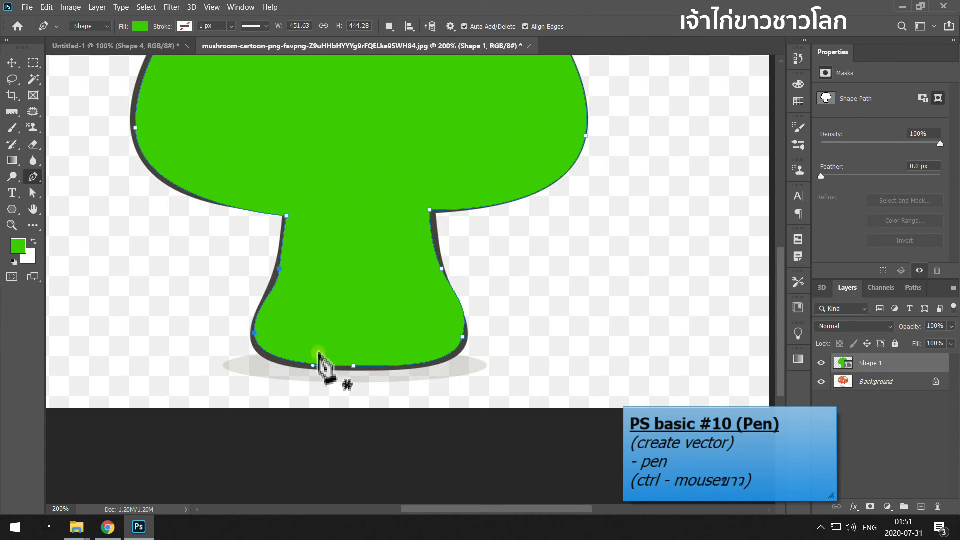
key("Delete")
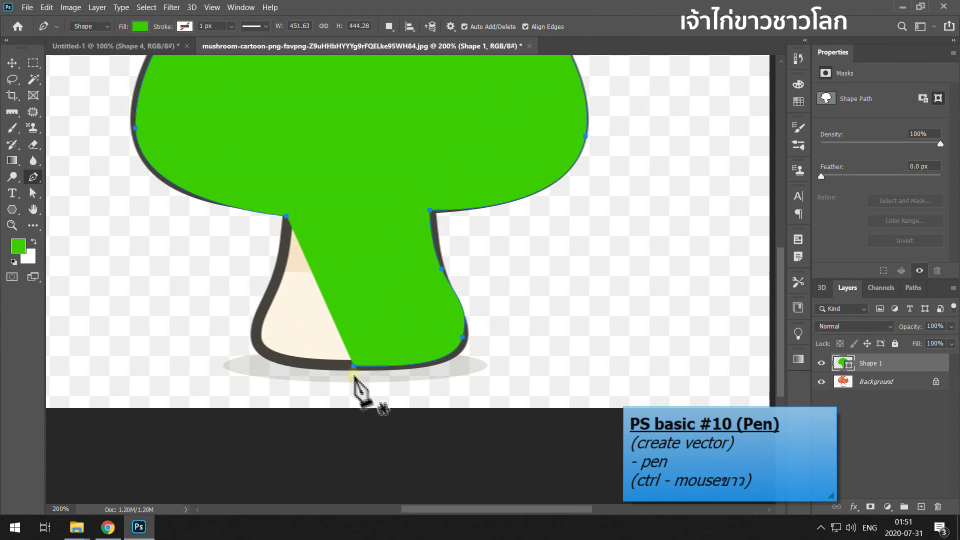
left_click(353, 380, "ctrl")
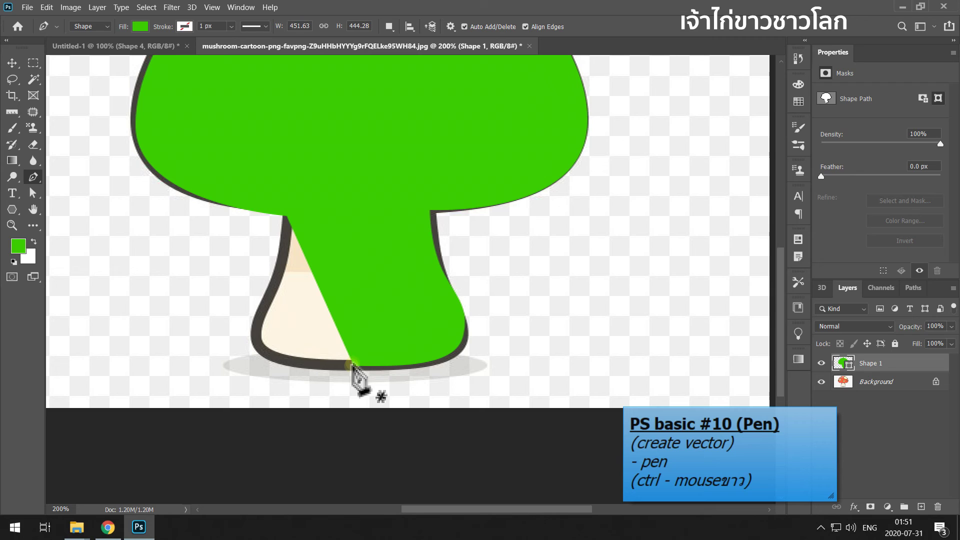
left_click(354, 366, "ctrl")
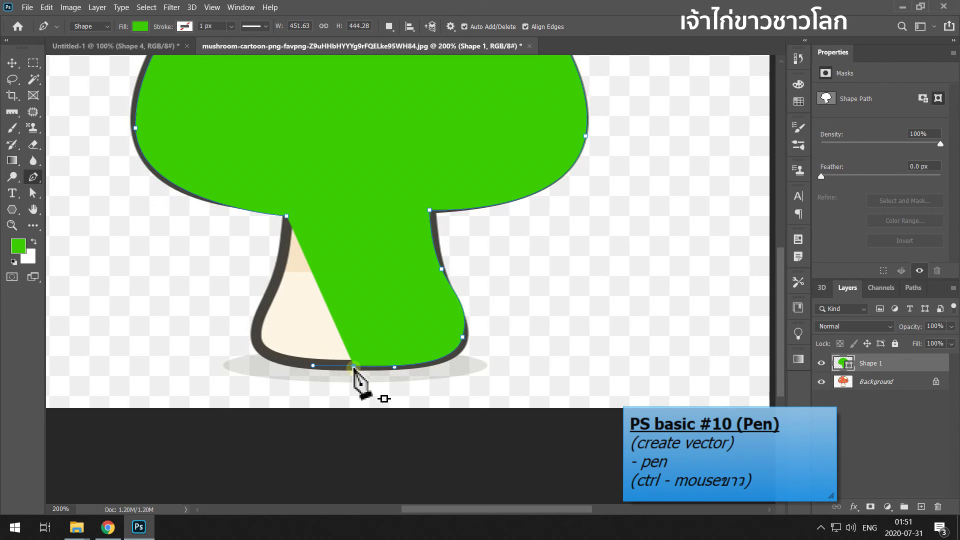
Re-add a point midway up the left stem and curve it with the Convert Point Tool
left_click_drag(255, 334, 256, 313)
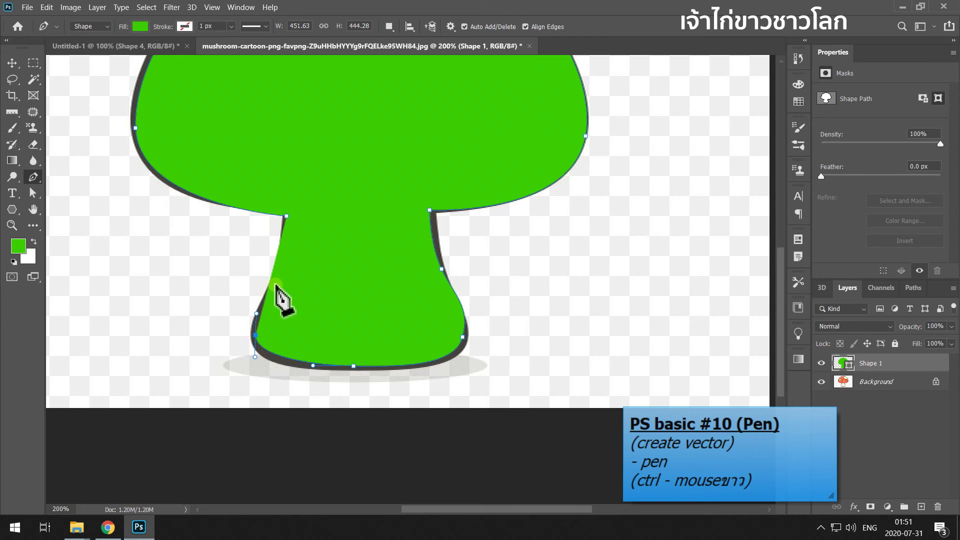
left_click_drag(281, 273, 284, 245)
key("ctrl+z")
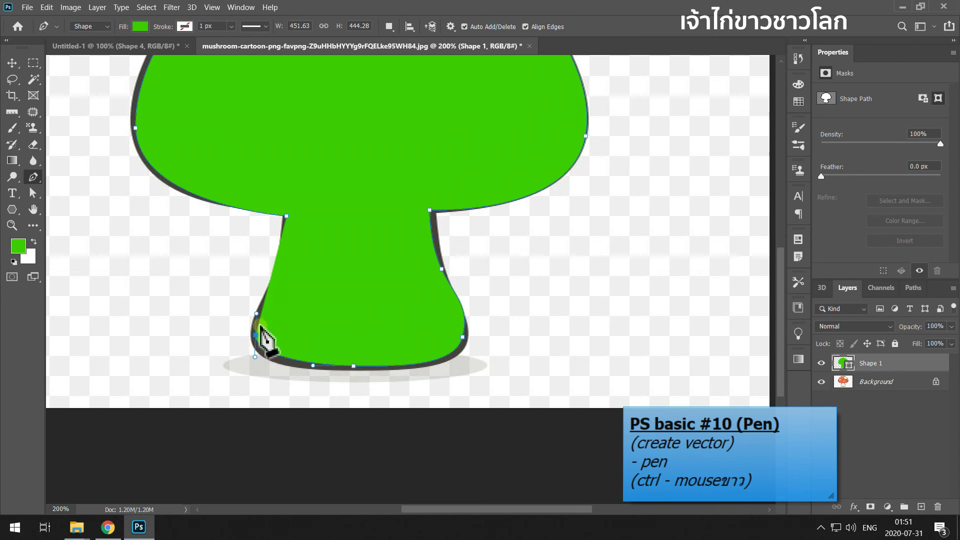
left_click(279, 273)
key("ctrl+z")
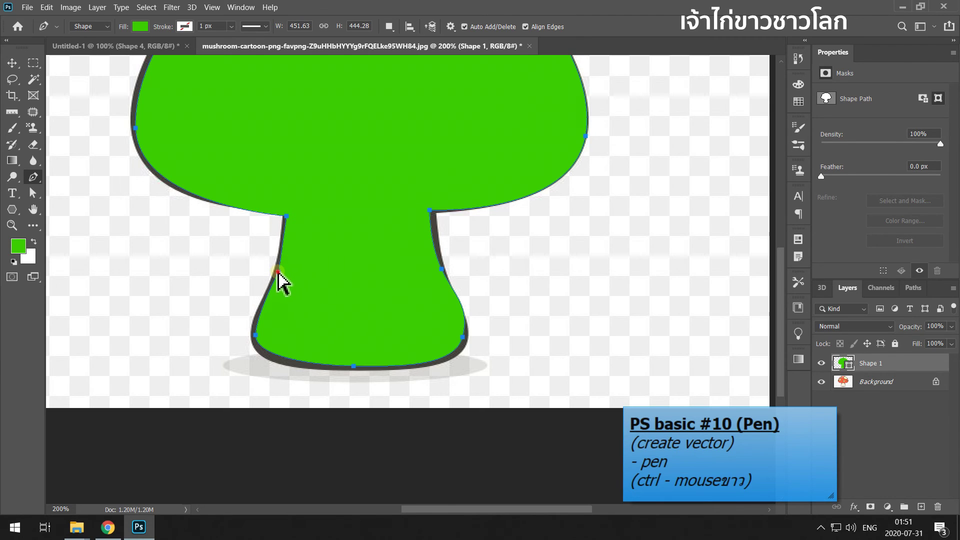
left_click(278, 273, "ctrl")
left_click_drag(33, 176, 80, 236)
left_click_drag(279, 273, 284, 249)
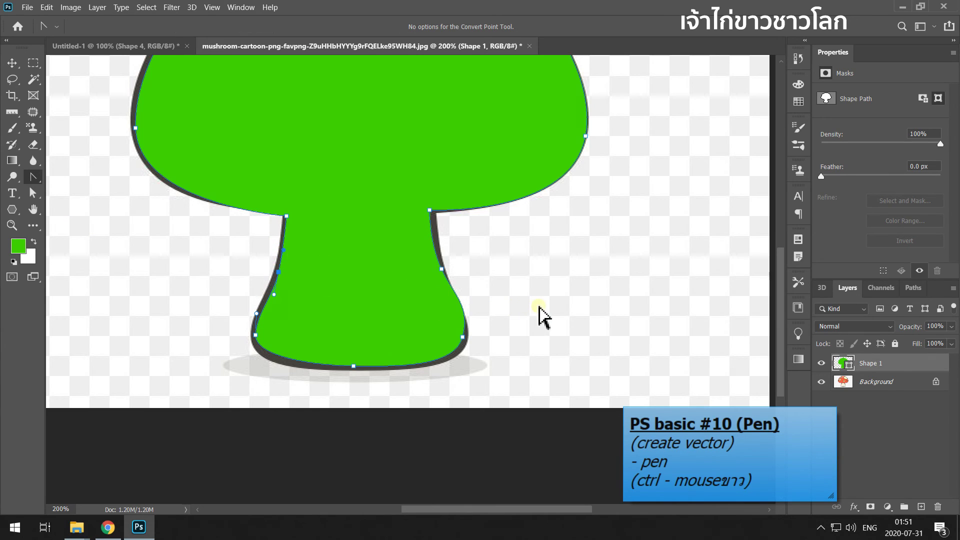
Deselect the mushroom path and zoom out to view the whole green silhouette
left_click(538, 304)
key("ctrl+minus")
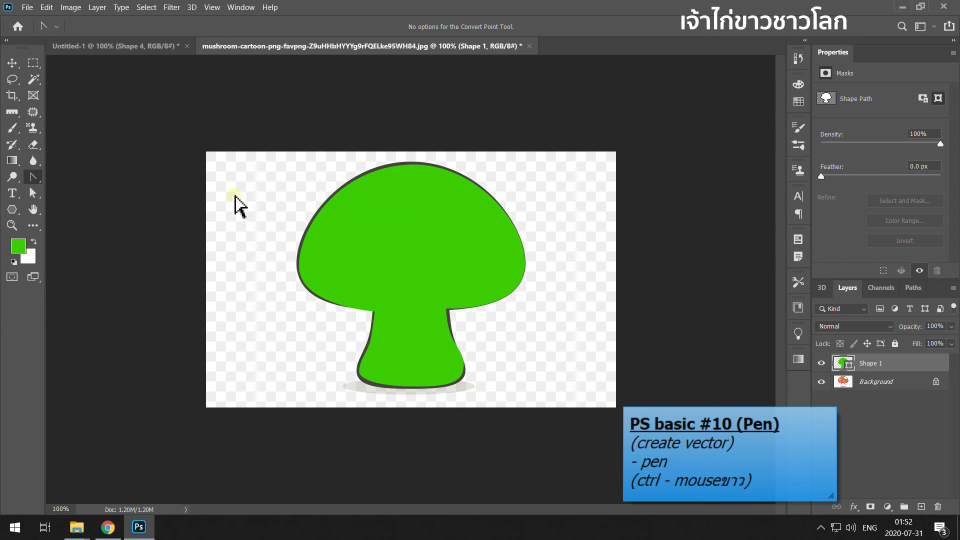
key("v")
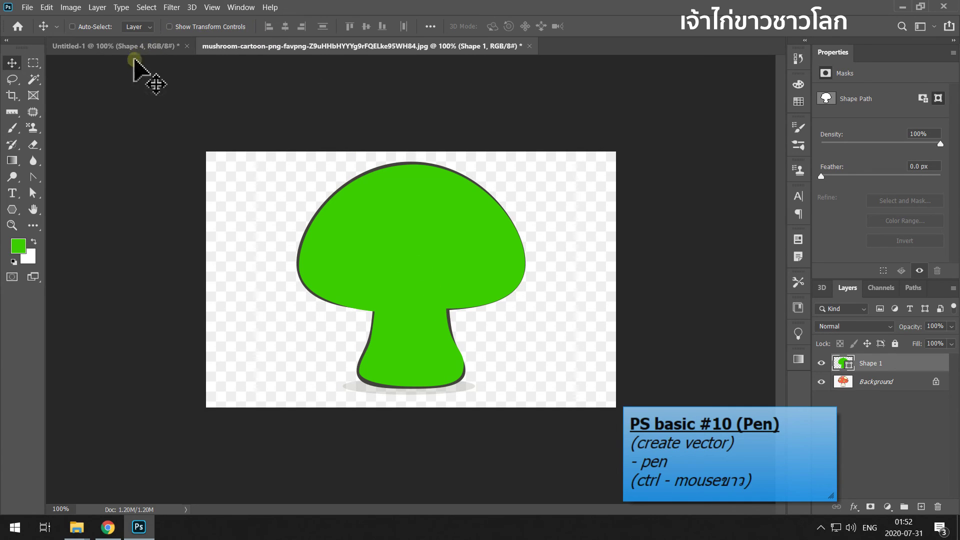
left_click(127, 52)
With the Pen Tool, draw a closed five-point blue pentagon
right_click(33, 177)
left_click(70, 178)
left_click(461, 297)
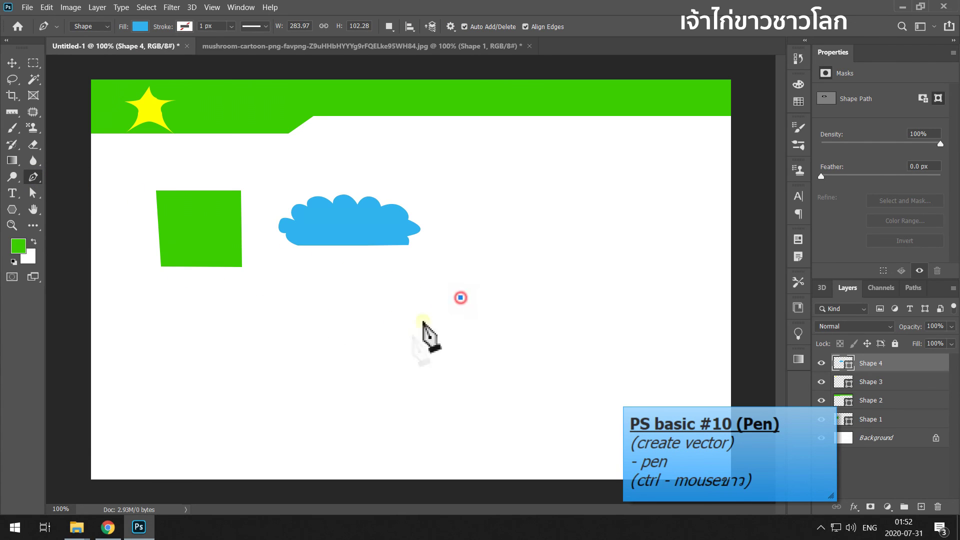
left_click(410, 339)
left_click(440, 386)
left_click(531, 377)
left_click(556, 332)
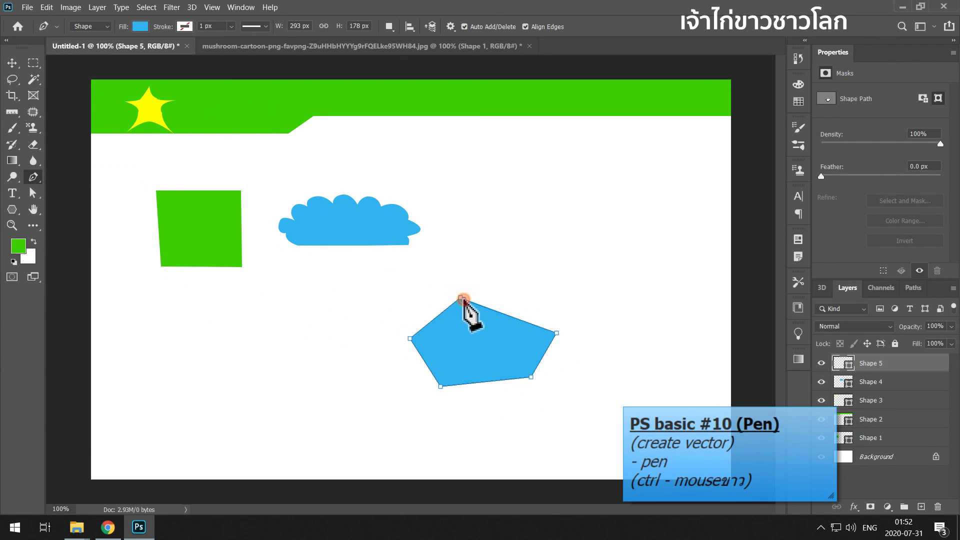
left_click(460, 299)
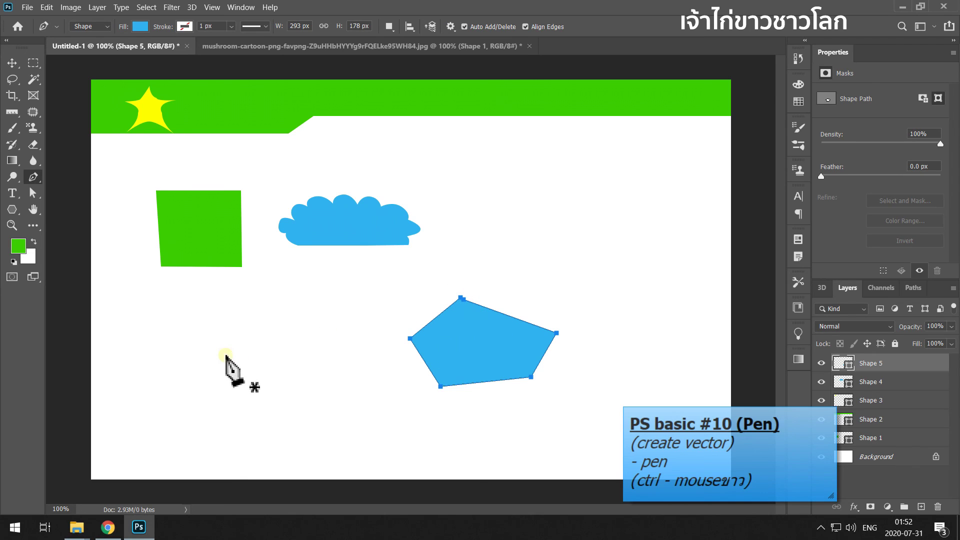
Start the zigzag shape with two pointed peaks and a rounded arch along the top
left_click(151, 385)
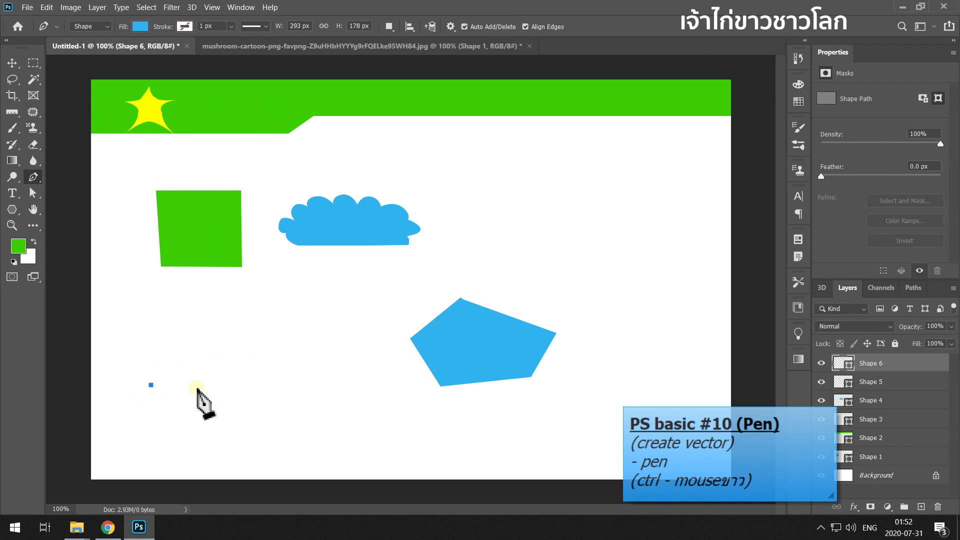
left_click(184, 314)
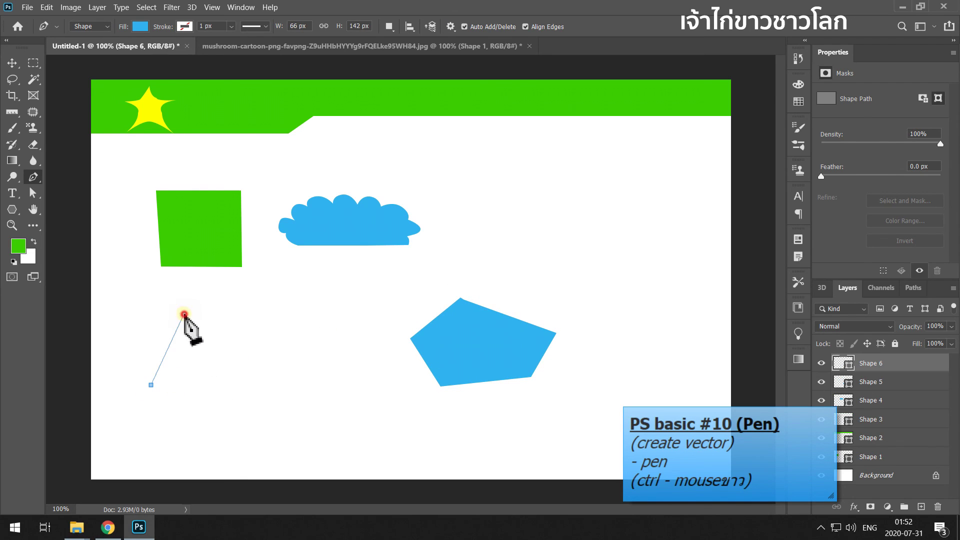
left_click(199, 391)
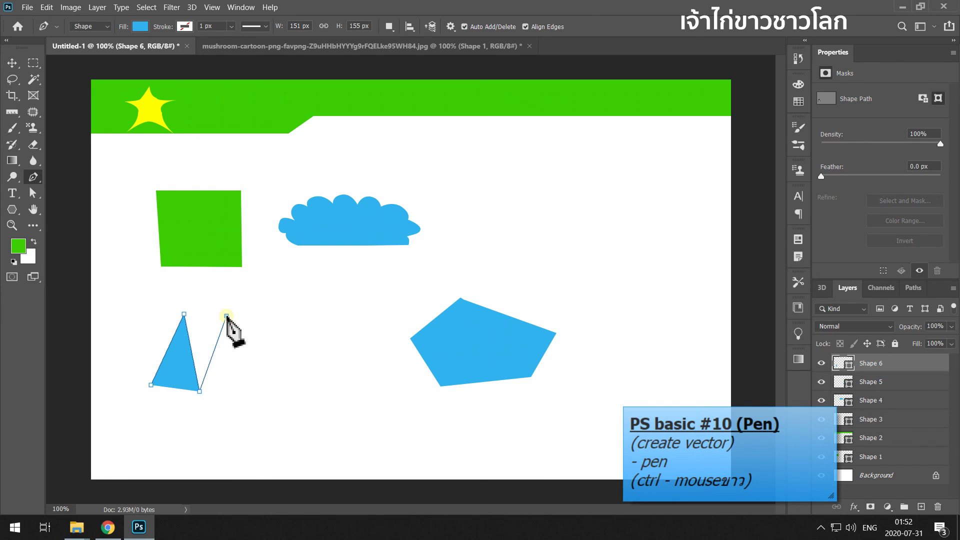
mouse_move(227, 316)
left_mouse_down()
mouse_move(272, 318)
mouse_move(261, 318)
left_mouse_up()
left_click(247, 391)
left_click(290, 322)
left_click(299, 393)
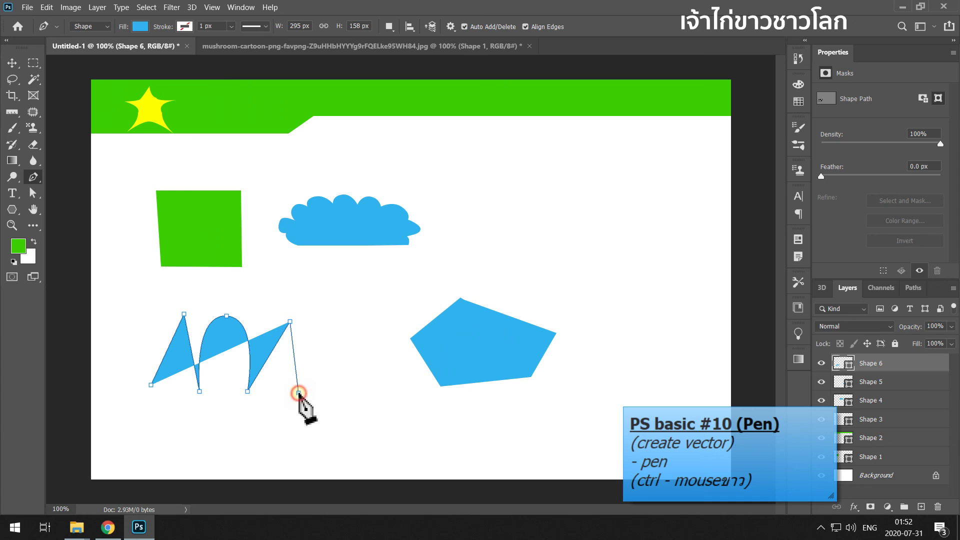
Add the lower points and rounded lobe, then close the zigzag at its start
left_click(267, 458)
left_click(250, 422)
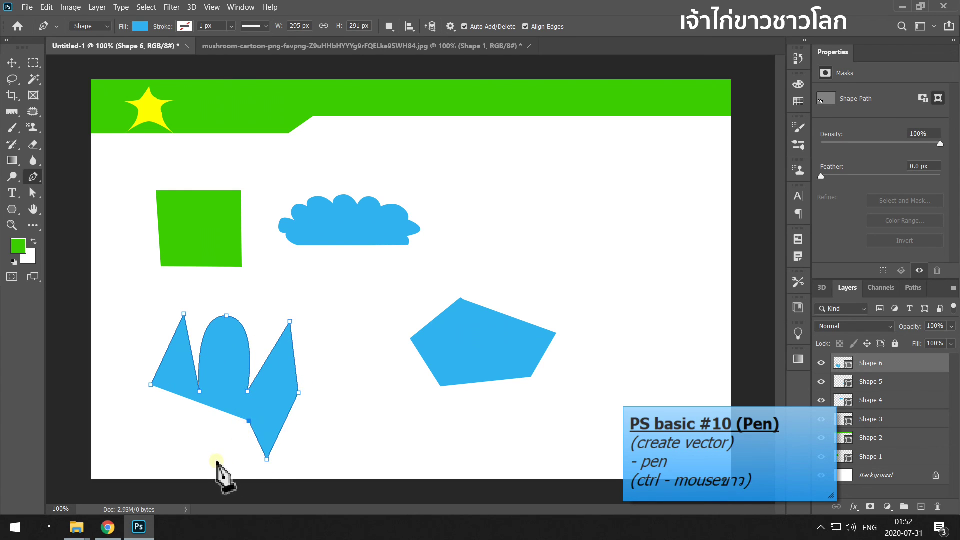
left_click_drag(223, 458, 204, 459)
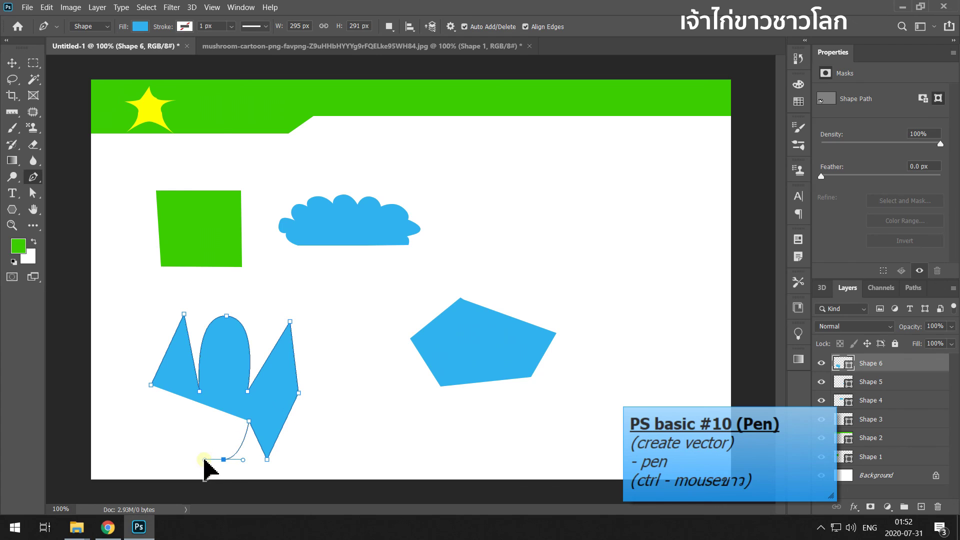
left_click(201, 412)
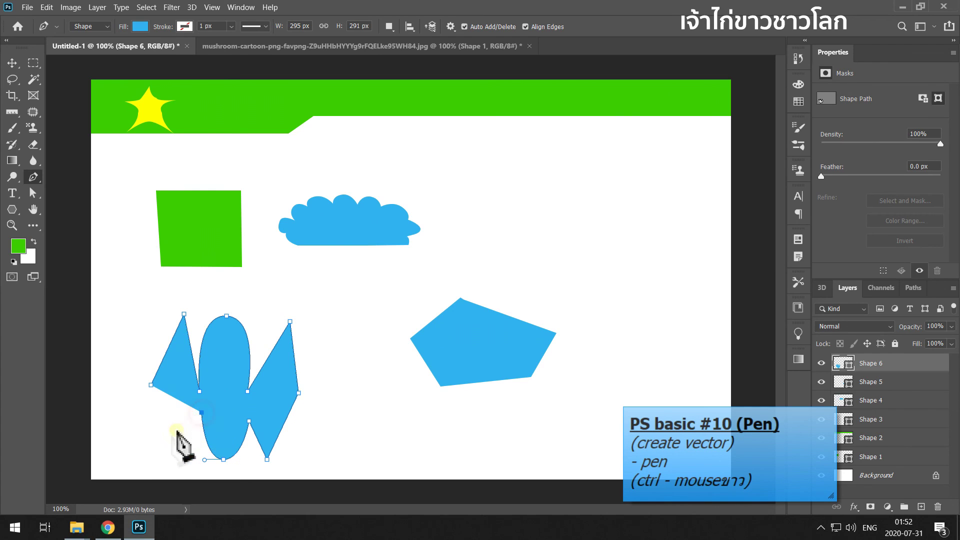
left_click(175, 459)
left_click(150, 385)
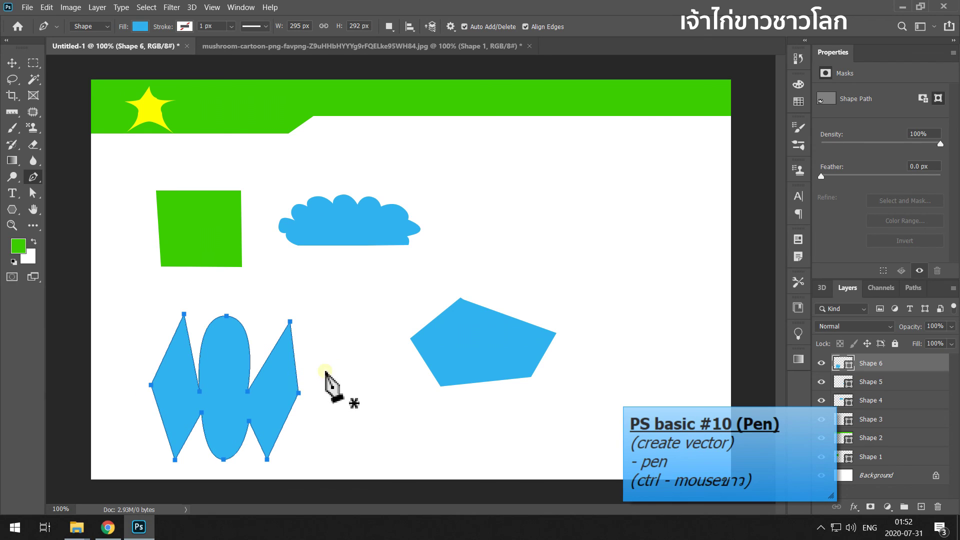
key("v")
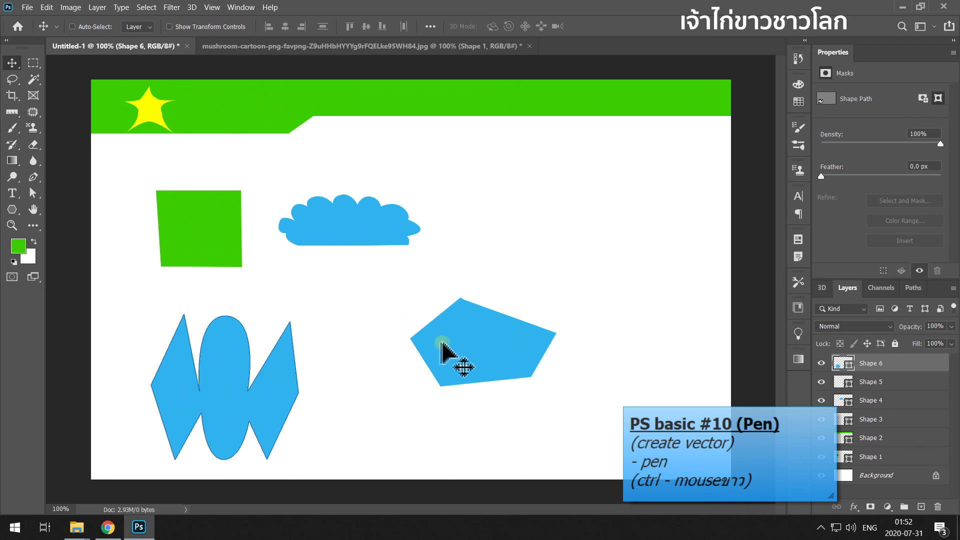
left_click(33, 176)
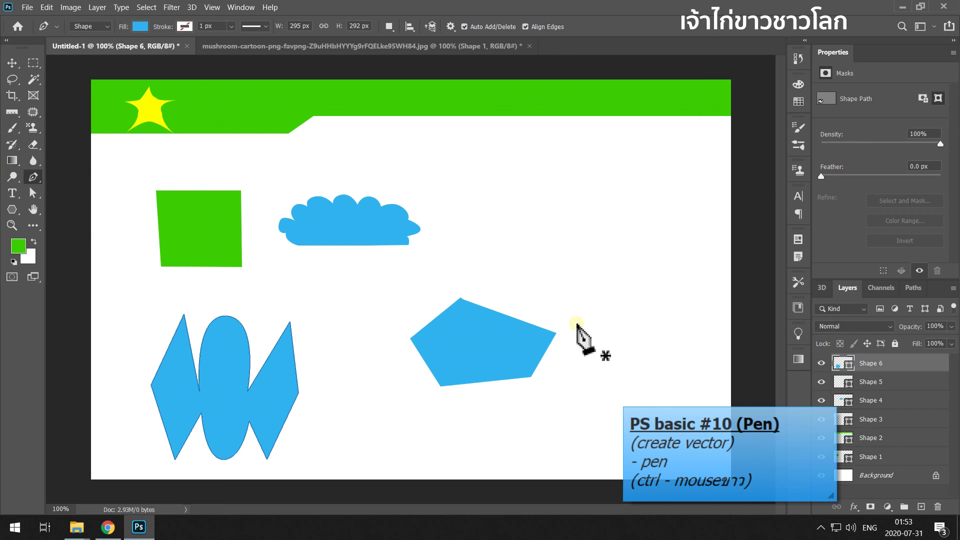
key("v")
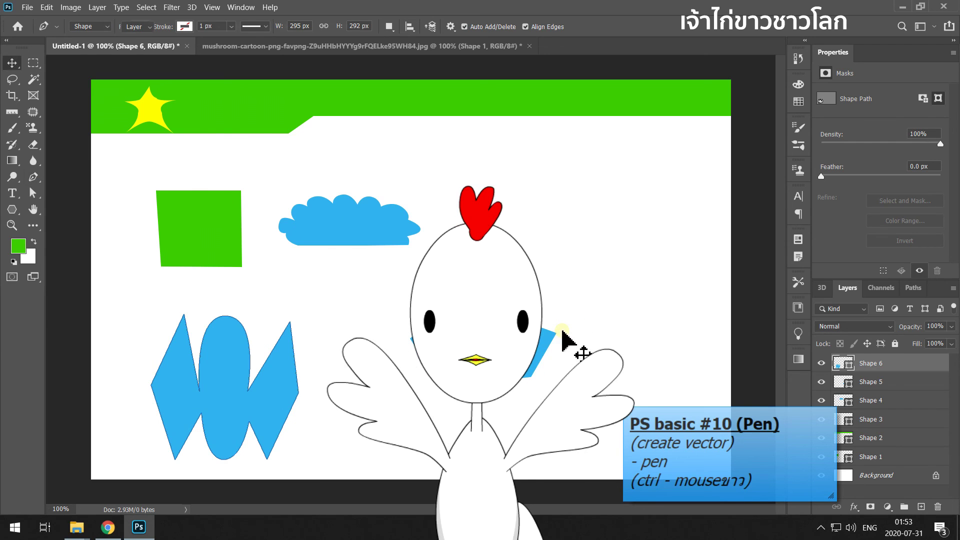